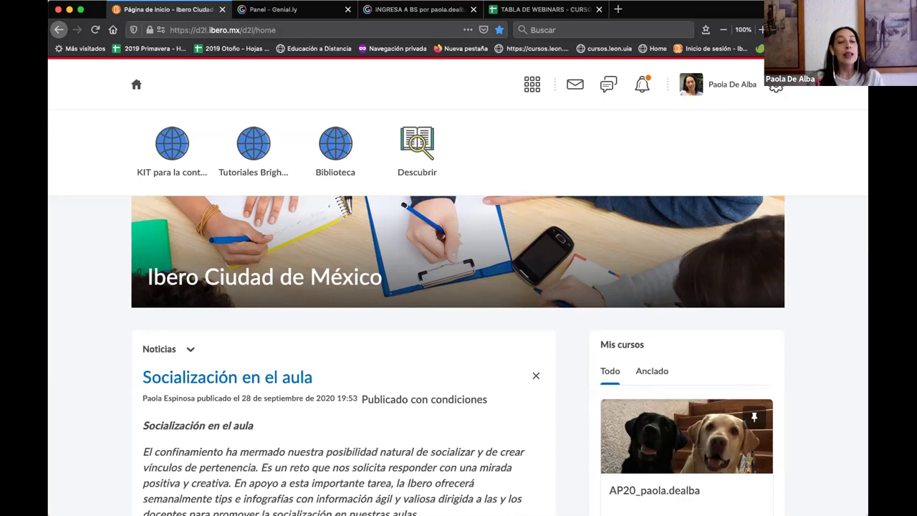
Step: Open the pinned AP20 course and go to its group management page
{"action": "scroll", "coordinate": [786, 363], "scroll_direction": "down", "scroll_amount": 3}
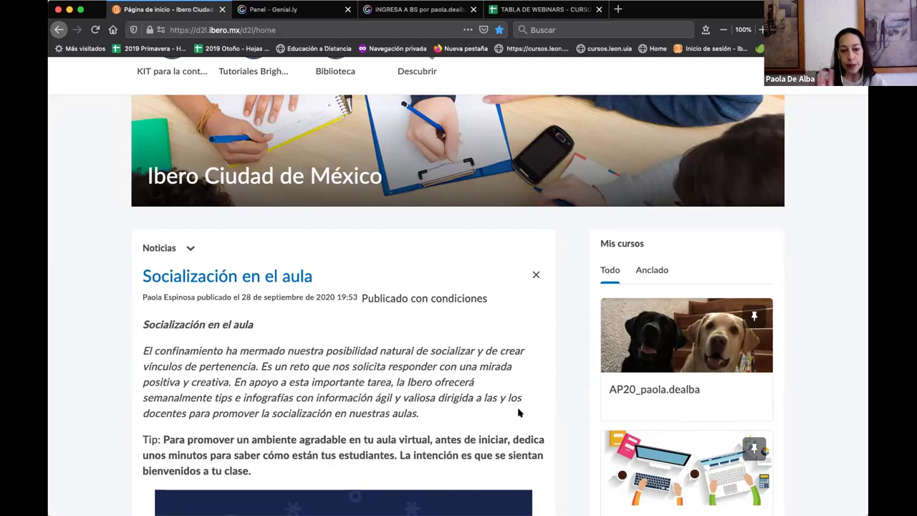
{"action": "left_click", "coordinate": [648, 338]}
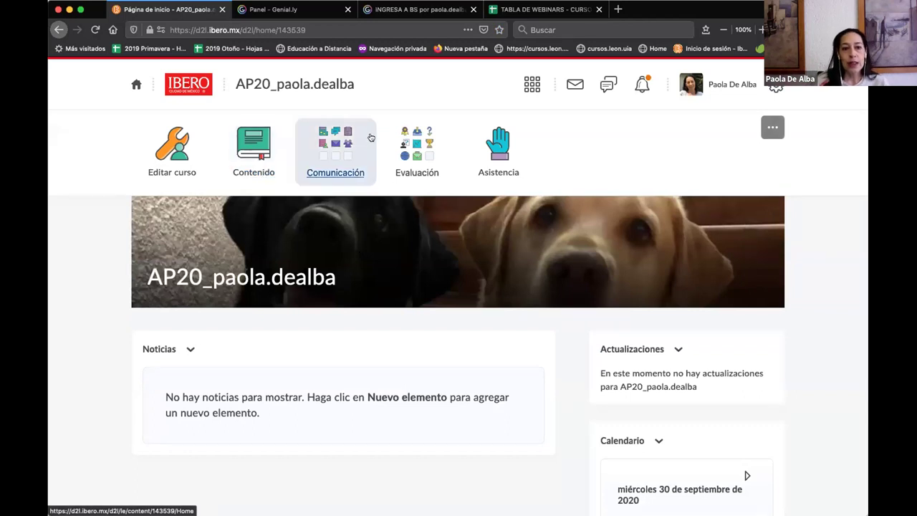
{"action": "left_click", "coordinate": [328, 133]}
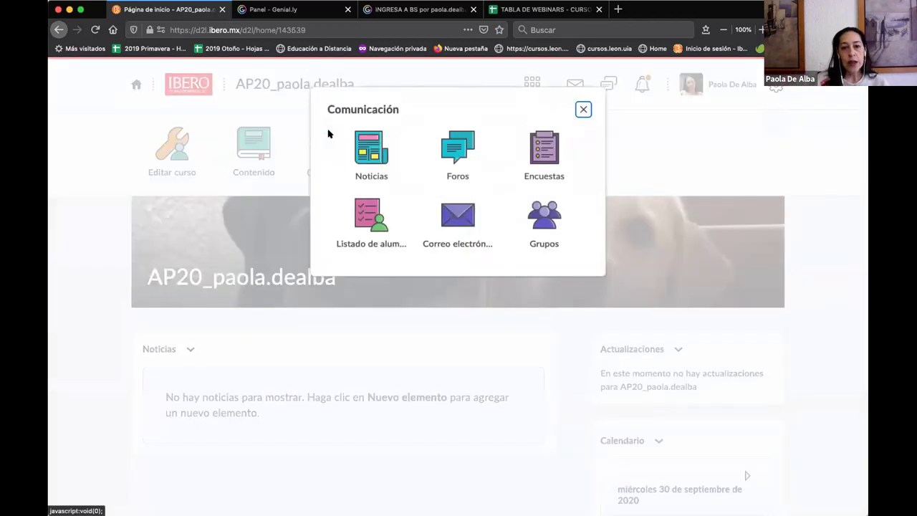
{"action": "left_click", "coordinate": [554, 213]}
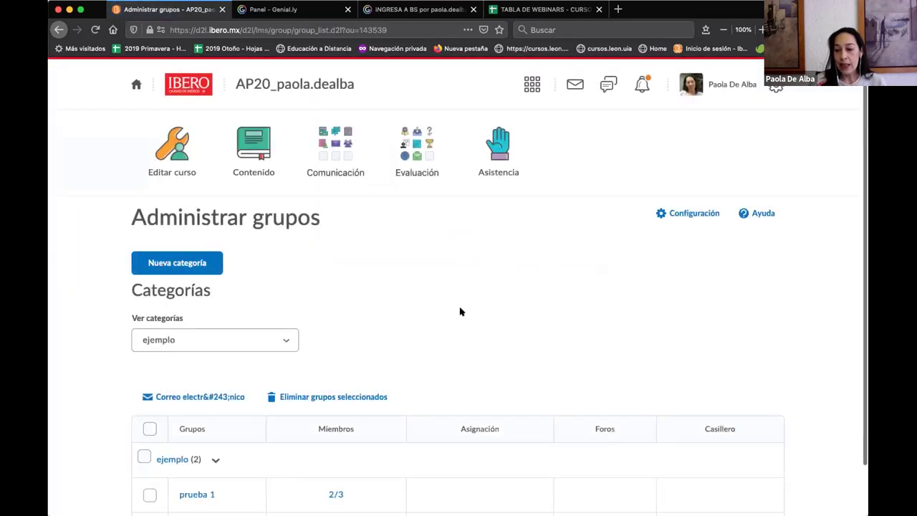
{"action": "scroll", "coordinate": [459, 315], "scroll_direction": "down", "scroll_amount": 1}
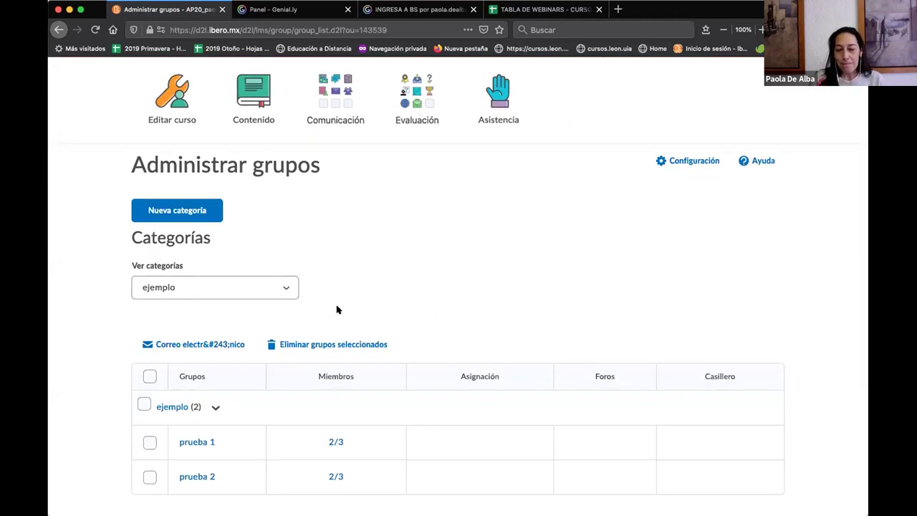
{"action": "scroll", "coordinate": [360, 129], "scroll_direction": "up", "scroll_amount": 1}
{"action": "left_click", "coordinate": [361, 172]}
{"action": "left_click", "coordinate": [518, 227]}
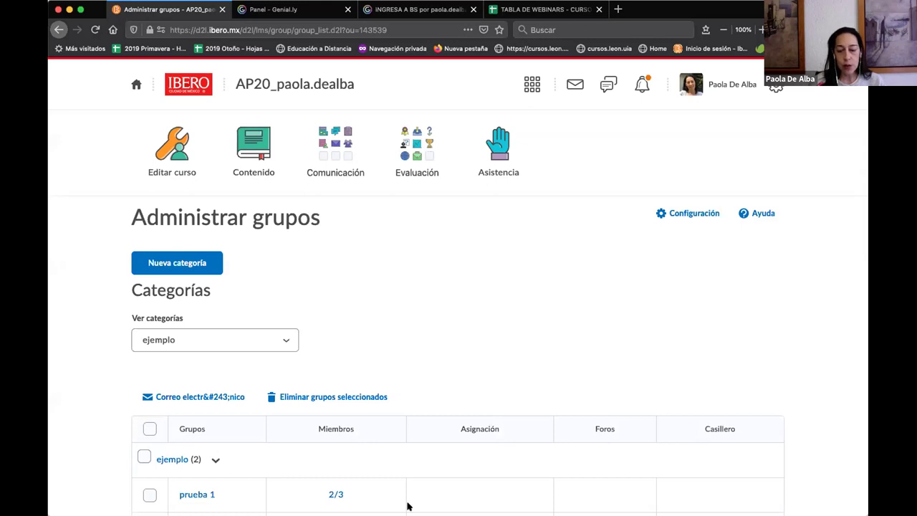
Step: Start a new group category and name it "Trabajo en equipo"
{"action": "scroll", "coordinate": [401, 412], "scroll_direction": "down", "scroll_amount": 2}
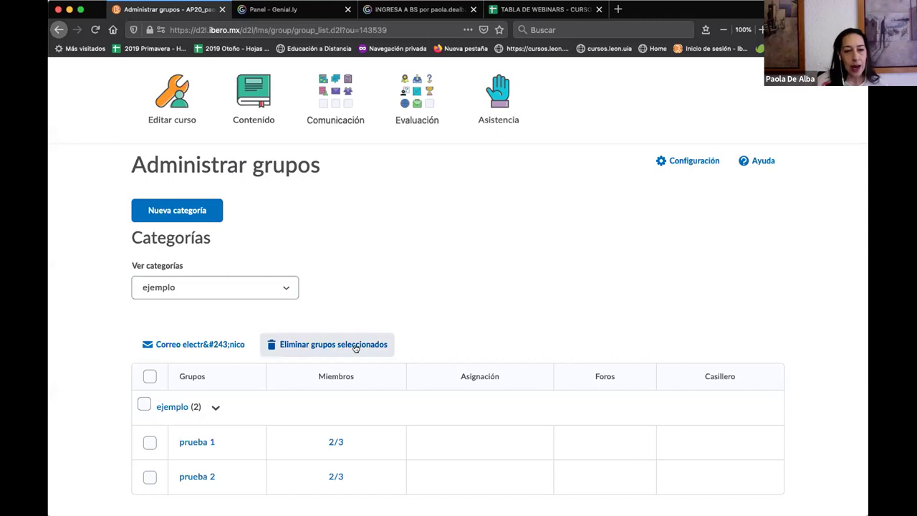
{"action": "left_click", "coordinate": [192, 211]}
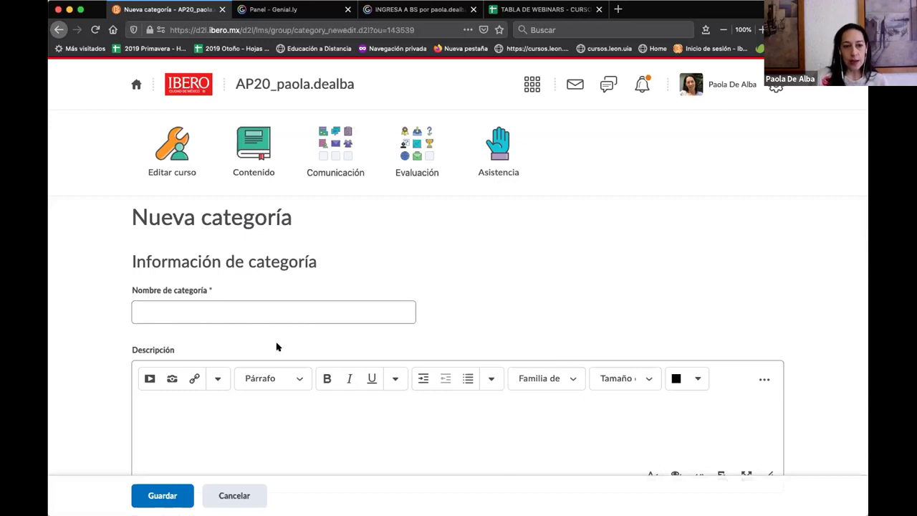
{"action": "left_click", "coordinate": [276, 311]}
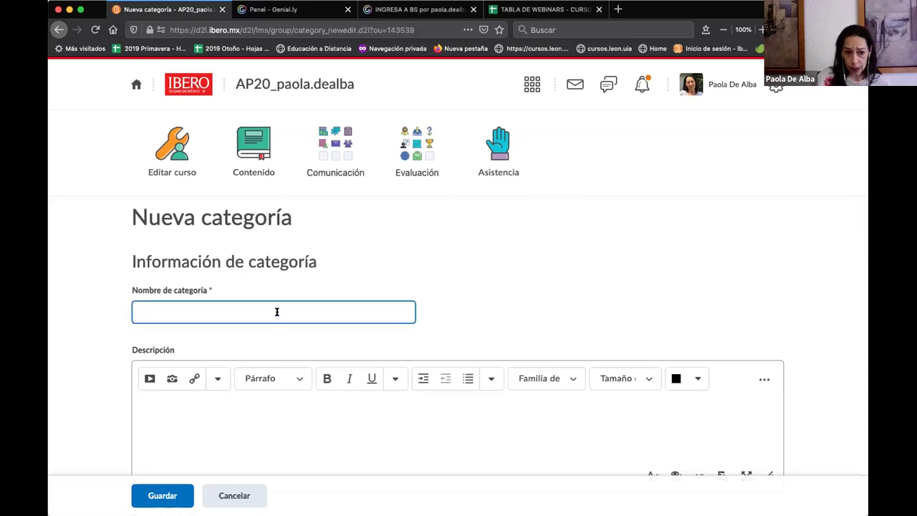
{"action": "type", "text": "Trabajo"}
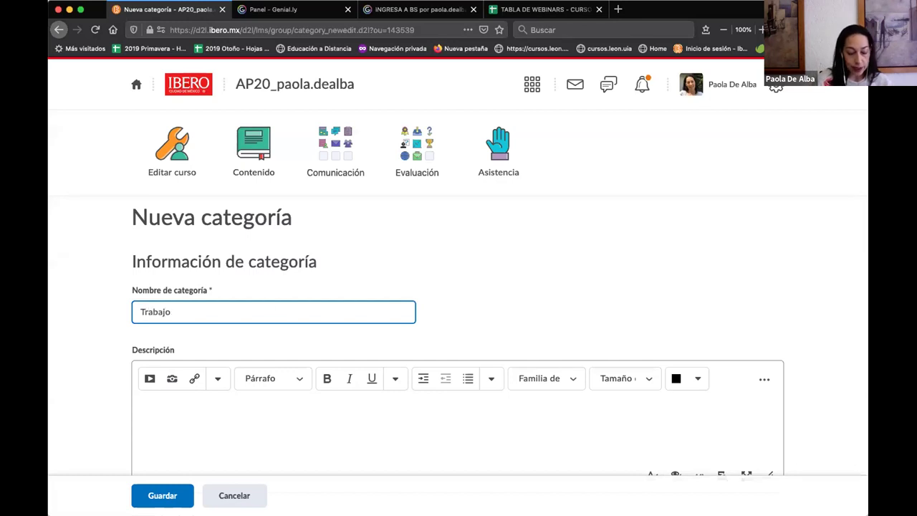
{"action": "type", "text": " en equipo"}
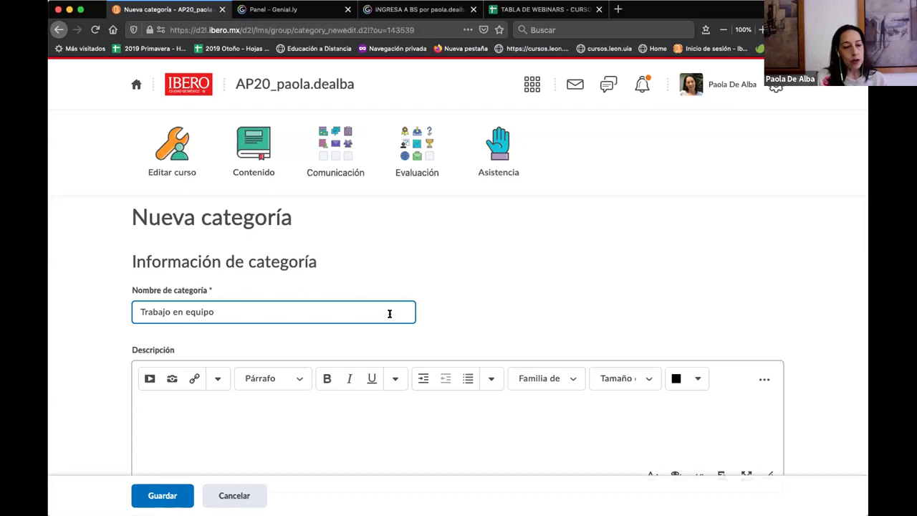
{"action": "scroll", "coordinate": [389, 313], "scroll_direction": "down", "scroll_amount": 3}
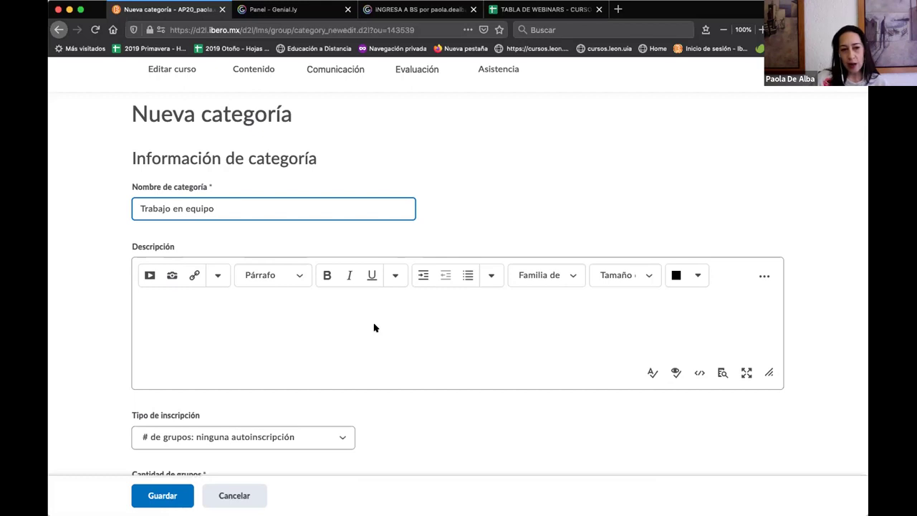
{"action": "left_click", "coordinate": [369, 334]}
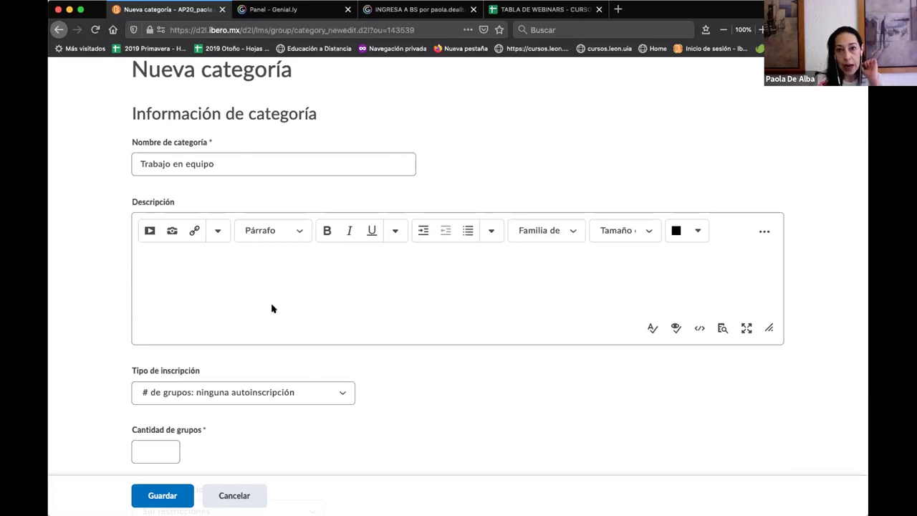
Step: Review the enrollment type options and set the category's enrollment type to "# de grupos"
{"action": "scroll", "coordinate": [272, 308], "scroll_direction": "down", "scroll_amount": 3}
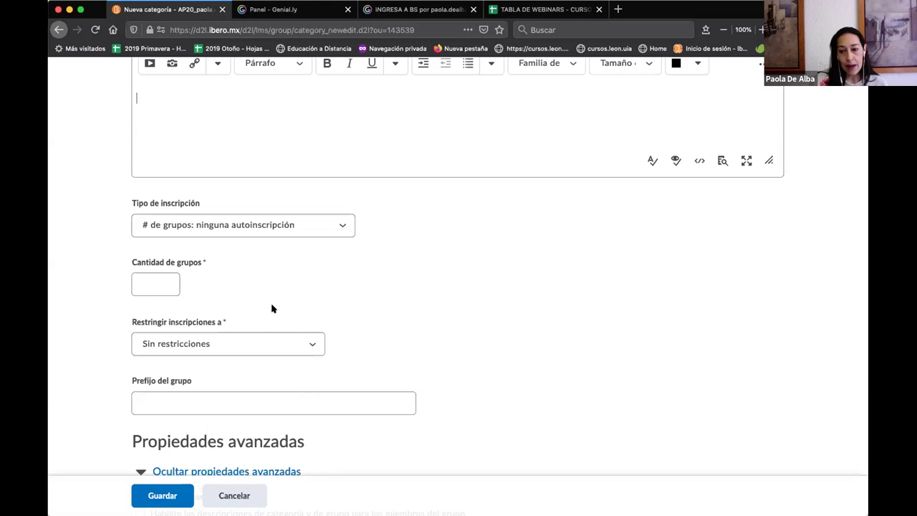
{"action": "left_click", "coordinate": [292, 229]}
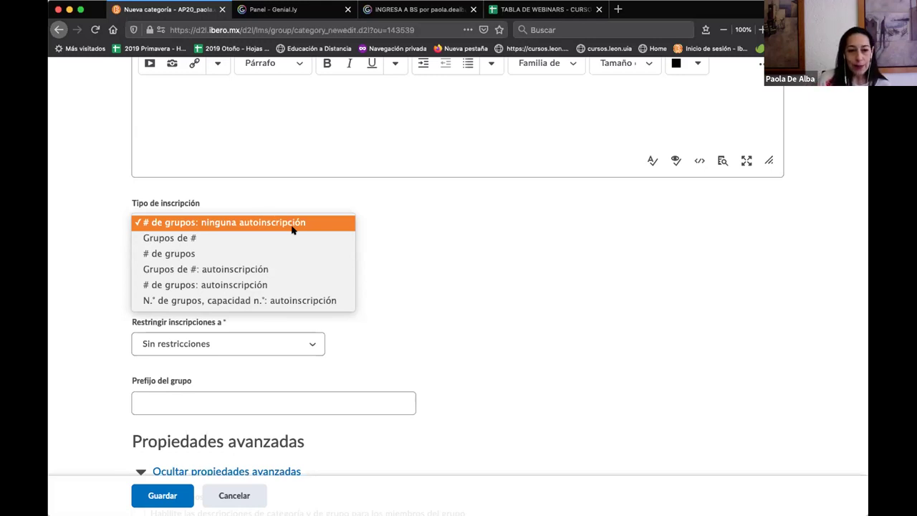
{"action": "left_click", "coordinate": [461, 250]}
{"action": "left_click_drag", "start_coordinate": [127, 262], "coordinate": [215, 264]}
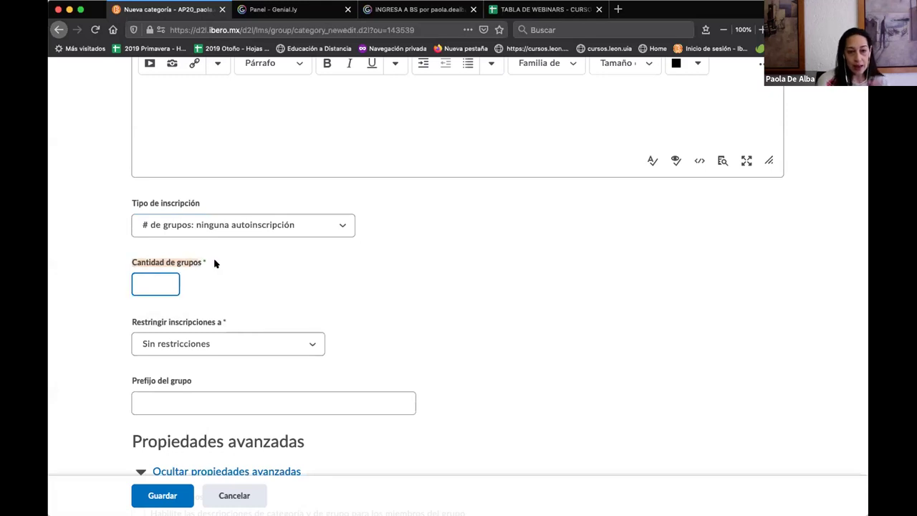
{"action": "left_click", "coordinate": [225, 225]}
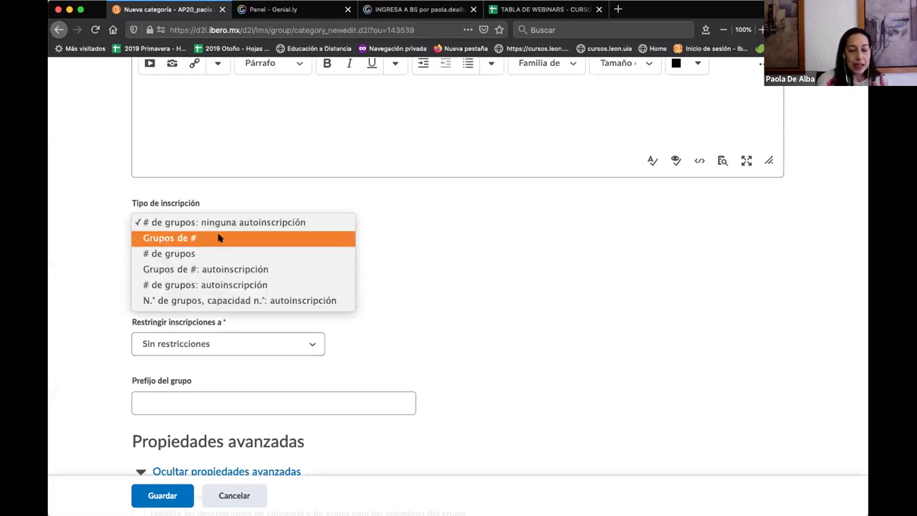
{"action": "left_click", "coordinate": [214, 251]}
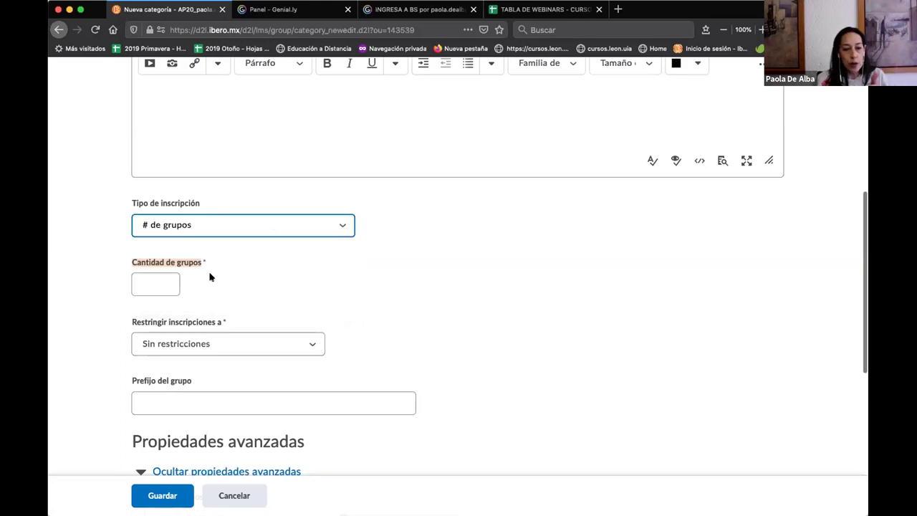
Step: Set the category's enrollment type to "Grupos de #"
{"action": "left_click", "coordinate": [211, 235]}
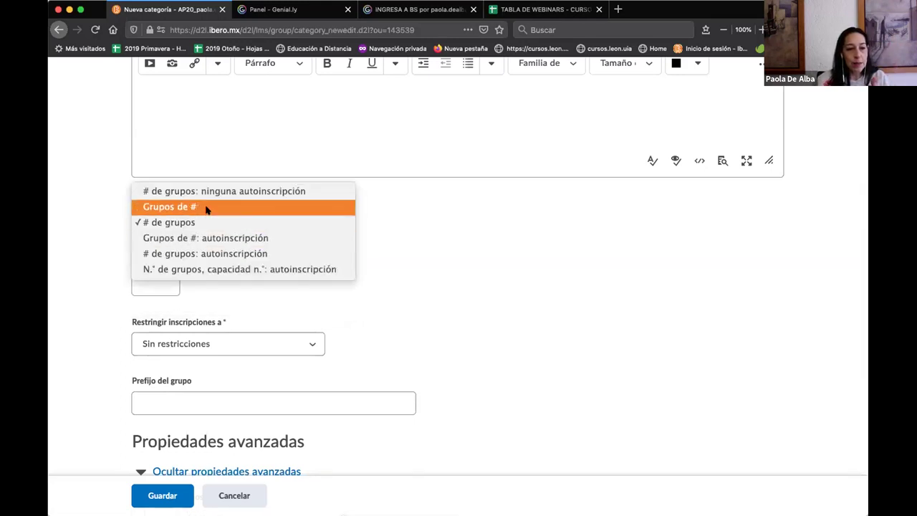
{"action": "left_click", "coordinate": [208, 207]}
{"action": "left_click", "coordinate": [203, 287]}
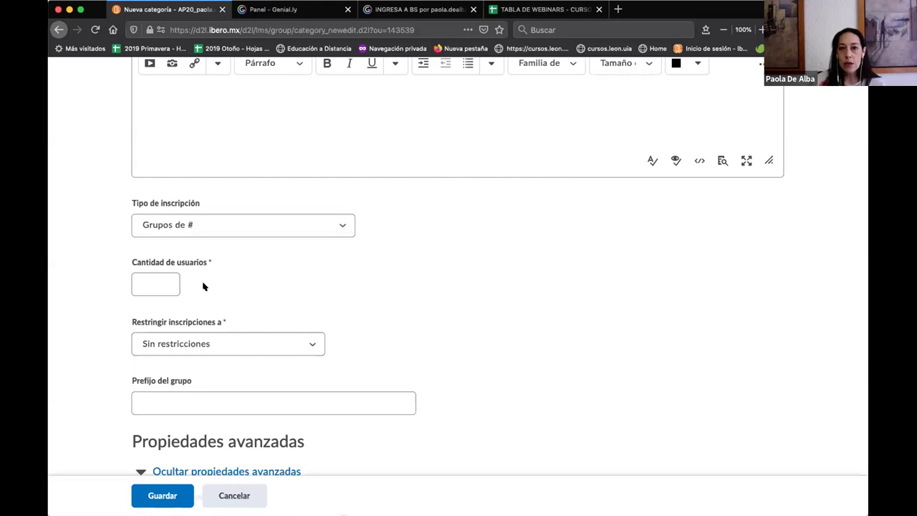
{"action": "left_click", "coordinate": [215, 224]}
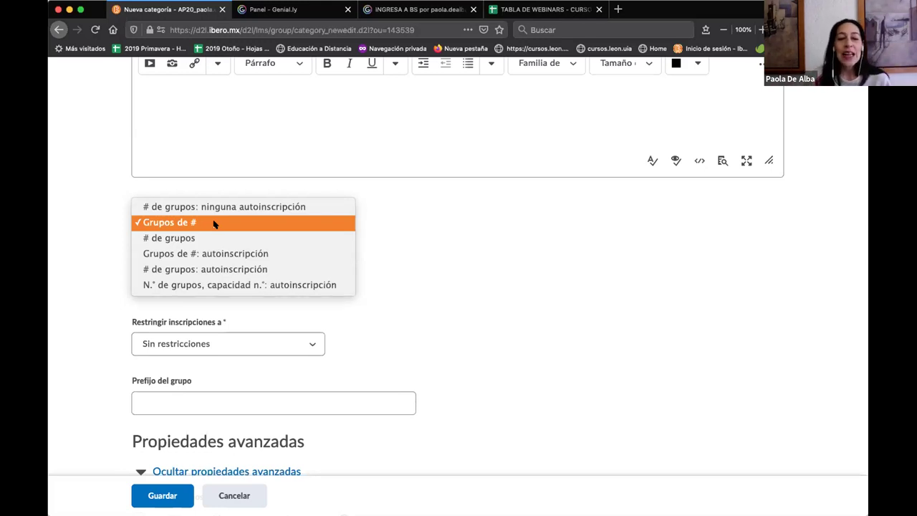
{"action": "left_click", "coordinate": [214, 224]}
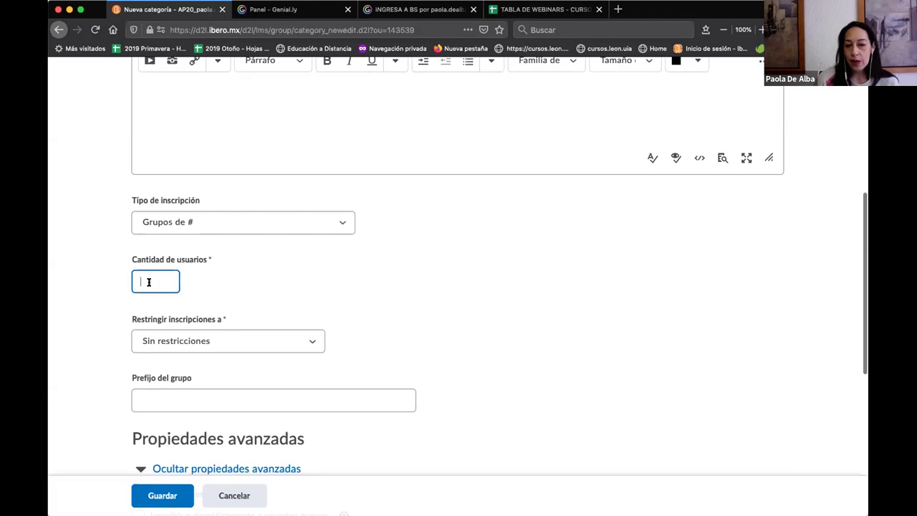
Step: Set the number of users per group to 3
{"action": "scroll", "coordinate": [149, 282], "scroll_direction": "up", "scroll_amount": 1}
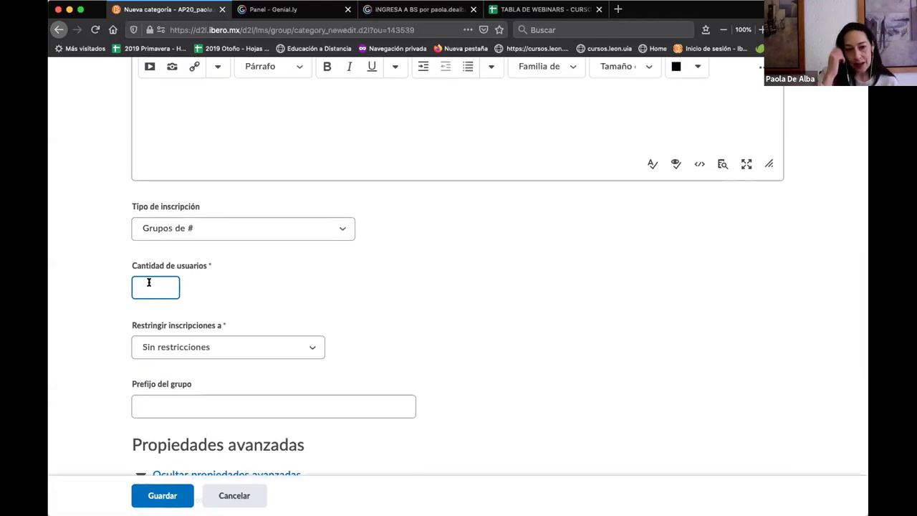
{"action": "type", "text": "20"}
{"action": "key", "text": "BackSpace"}
{"action": "key", "text": "BackSpace"}
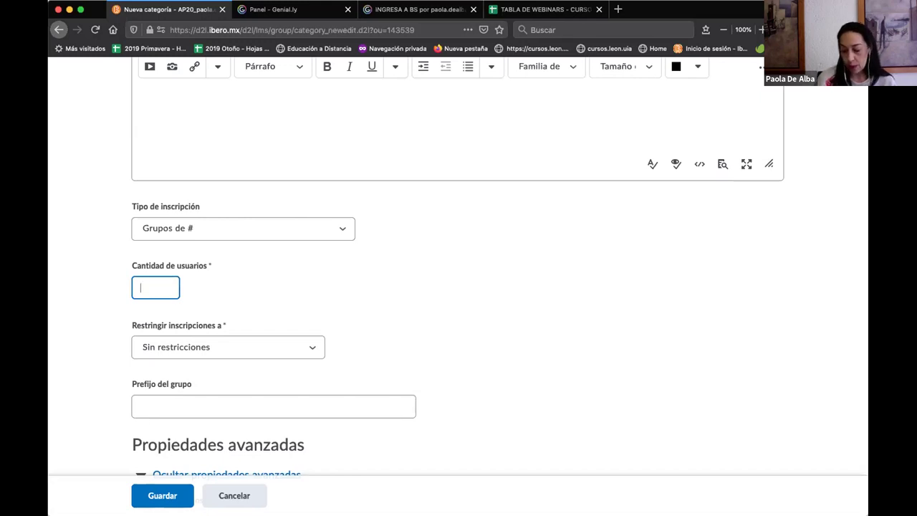
{"action": "type", "text": "3"}
{"action": "left_click", "coordinate": [205, 286]}
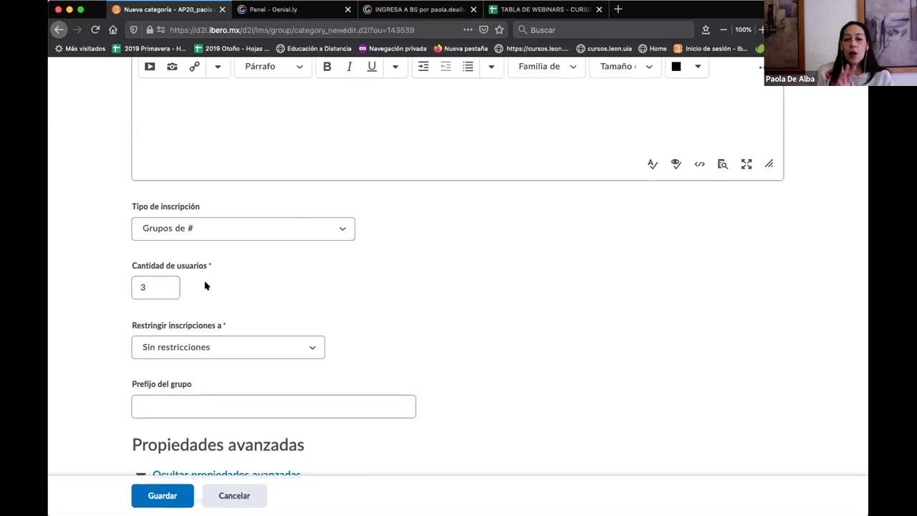
Step: Review the available enrollment types and the groups to which enrollment can be restricted, without changing either selection
{"action": "left_click", "coordinate": [221, 235]}
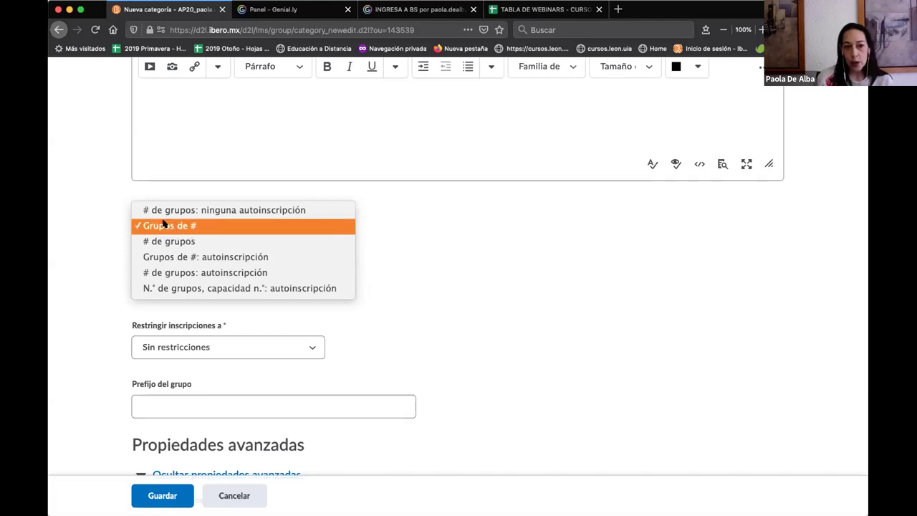
{"action": "left_click", "coordinate": [369, 230]}
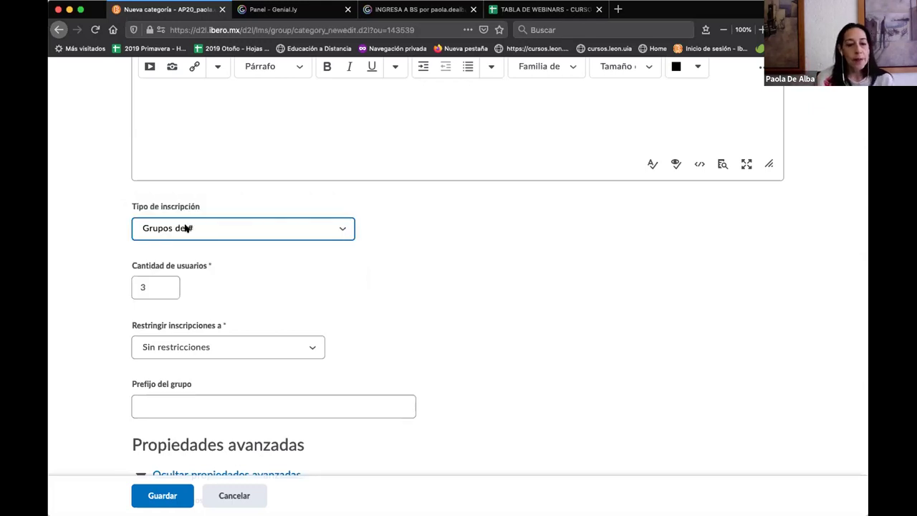
{"action": "scroll", "coordinate": [191, 331], "scroll_direction": "down", "scroll_amount": 3}
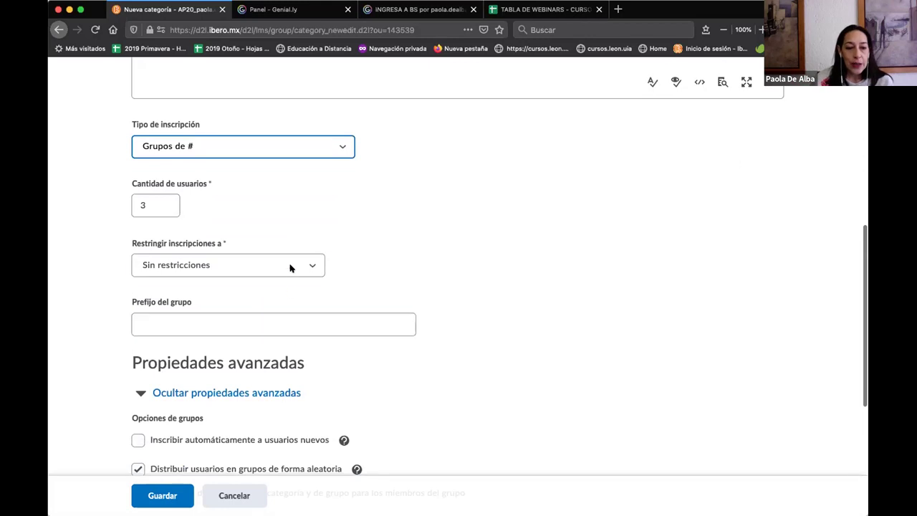
{"action": "left_click", "coordinate": [300, 266]}
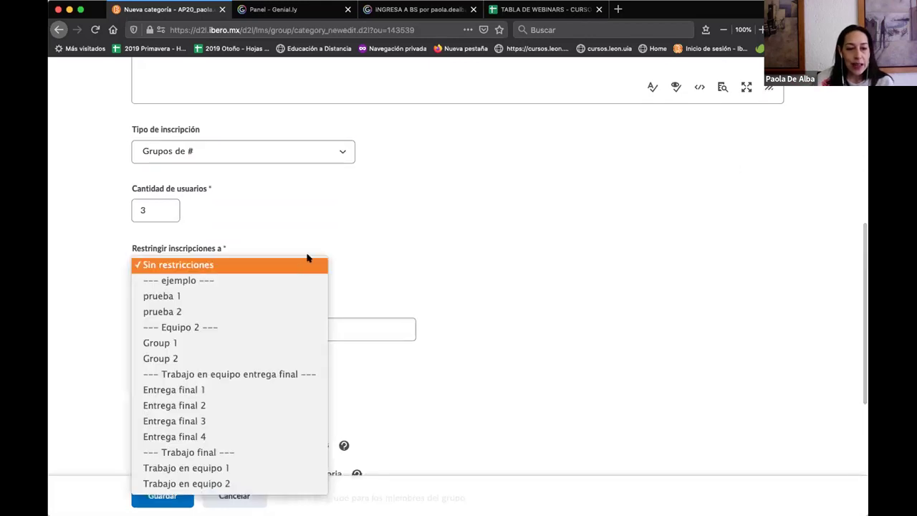
{"action": "left_click", "coordinate": [306, 258]}
{"action": "left_click", "coordinate": [299, 264]}
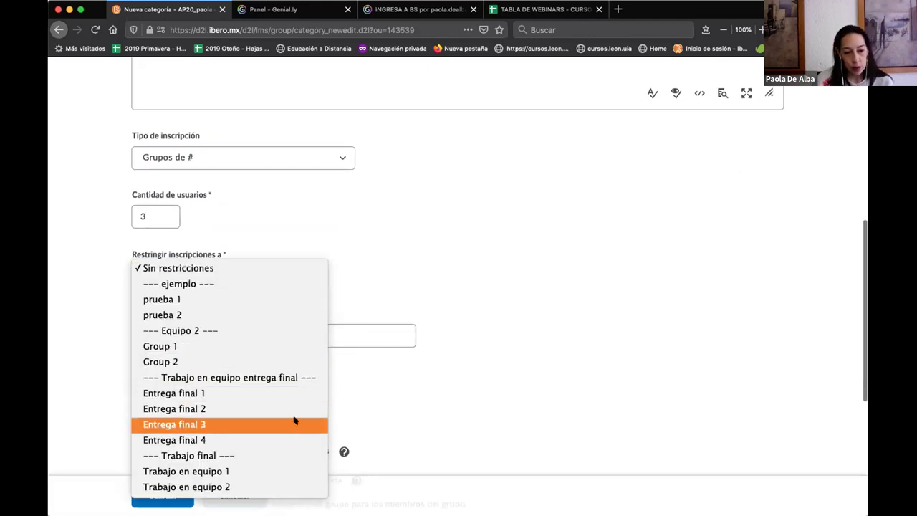
{"action": "left_click", "coordinate": [337, 249]}
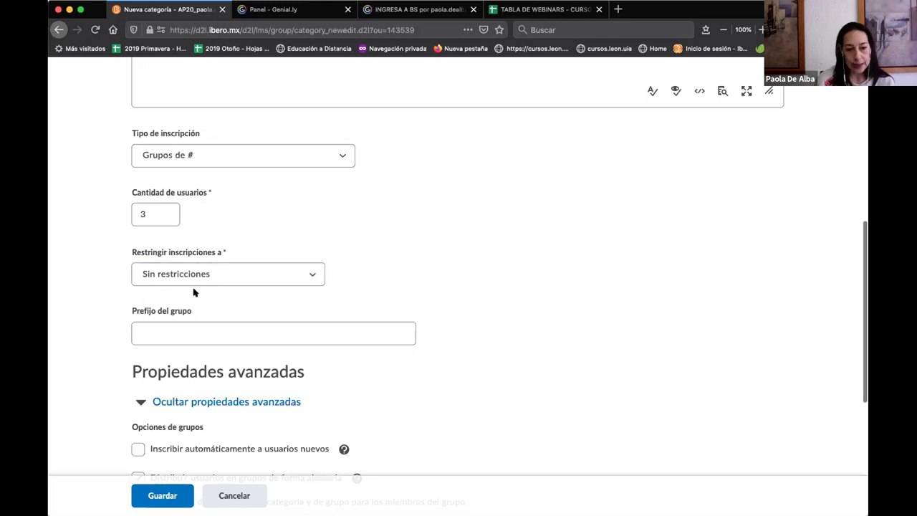
Step: Enter "Trabajo en equipo final" as the group prefix
{"action": "scroll", "coordinate": [193, 291], "scroll_direction": "up", "scroll_amount": 4}
{"action": "scroll", "coordinate": [194, 290], "scroll_direction": "down", "scroll_amount": 5}
{"action": "left_click", "coordinate": [181, 228]}
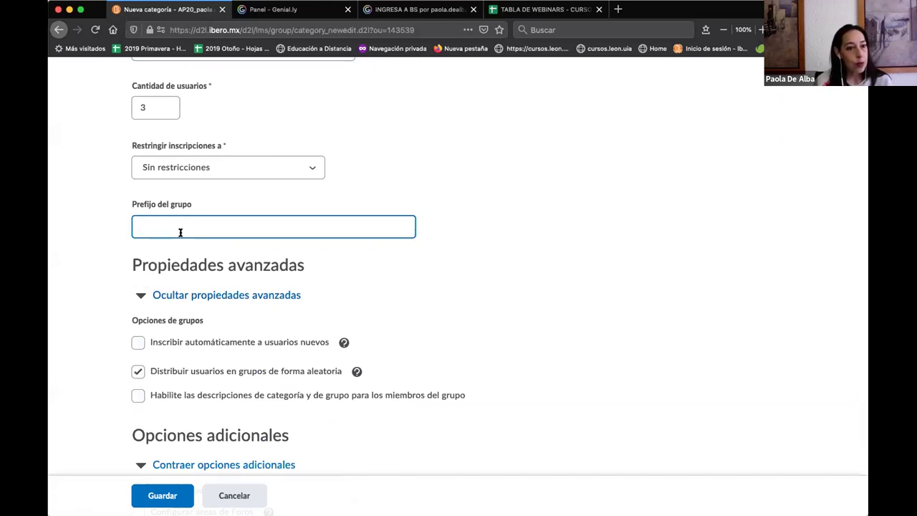
{"action": "type", "text": "Trabajo en"}
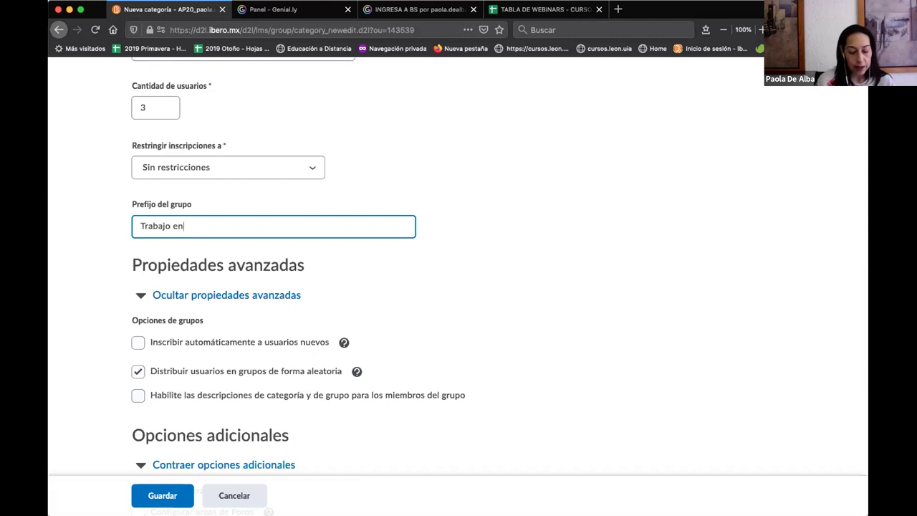
{"action": "type", "text": " equipo fina"}
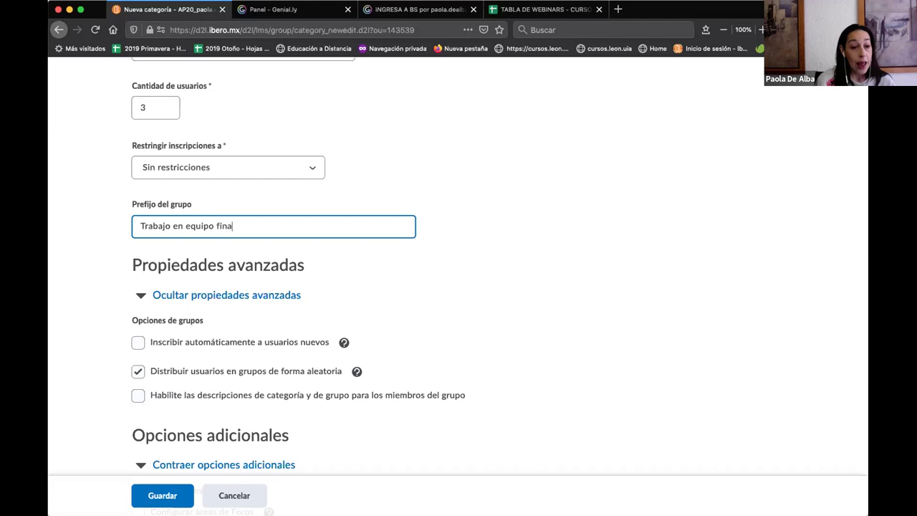
{"action": "type", "text": "l "}
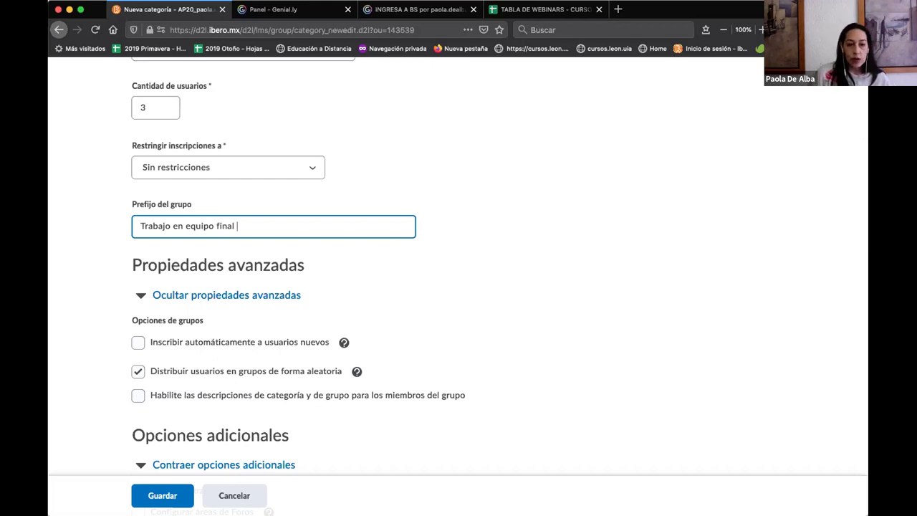
Step: Try adding the number 1 to the end of the group prefix
{"action": "type", "text": "1"}
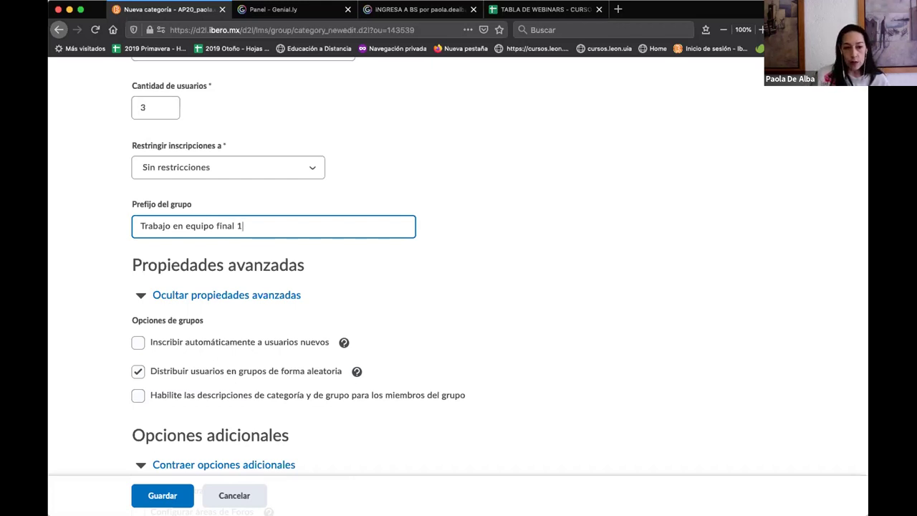
{"action": "key", "text": "BackSpace"}
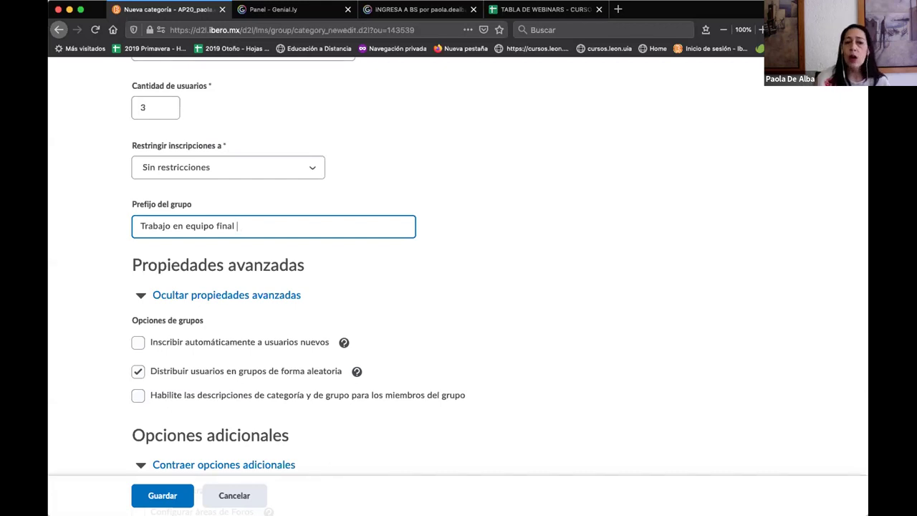
Step: Review the category settings from the name down to the advanced properties, collapsing and re-expanding the advanced section
{"action": "scroll", "coordinate": [458, 287], "scroll_direction": "up", "scroll_amount": 5}
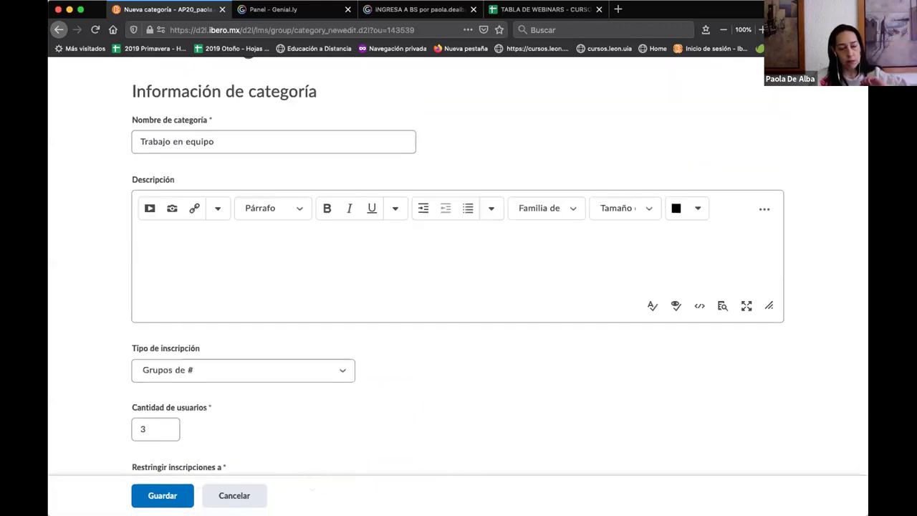
{"action": "scroll", "coordinate": [458, 287], "scroll_direction": "down", "scroll_amount": 3}
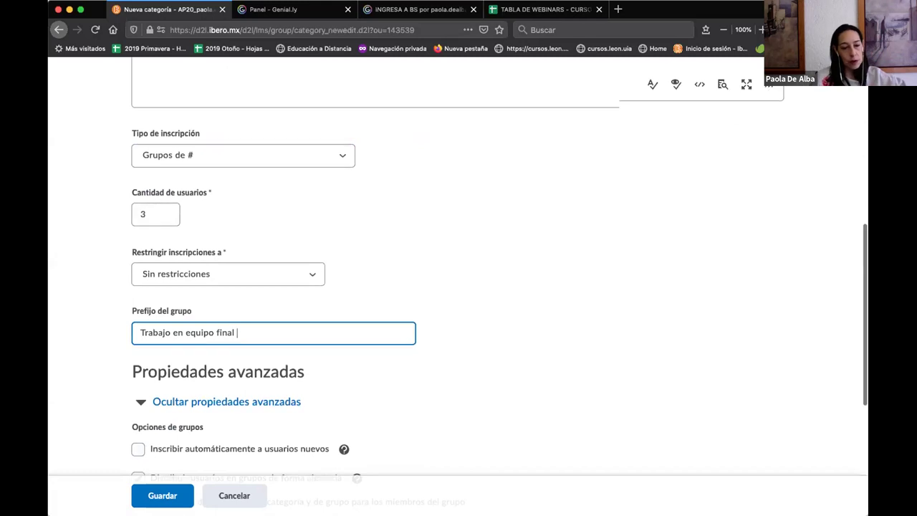
{"action": "scroll", "coordinate": [459, 287], "scroll_direction": "down", "scroll_amount": 2}
{"action": "scroll", "coordinate": [458, 287], "scroll_direction": "down", "scroll_amount": 1}
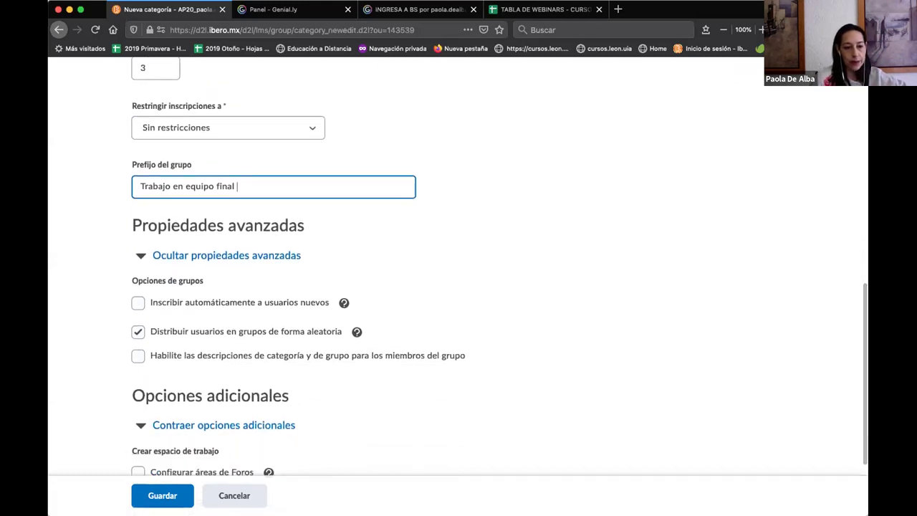
{"action": "left_click", "coordinate": [154, 257]}
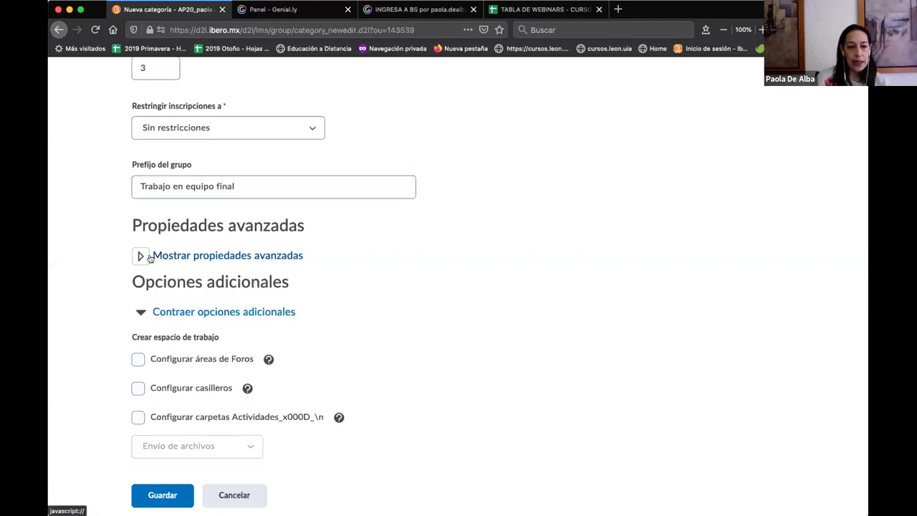
{"action": "left_click", "coordinate": [150, 257]}
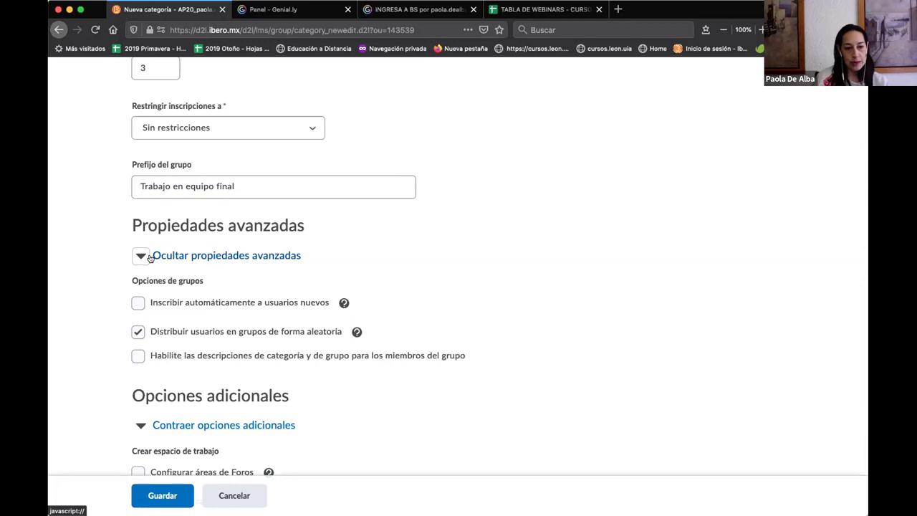
Step: Try switching "Distribuir usuarios en grupos de forma aleatoria" off and back on
{"action": "scroll", "coordinate": [162, 285], "scroll_direction": "down", "scroll_amount": 2}
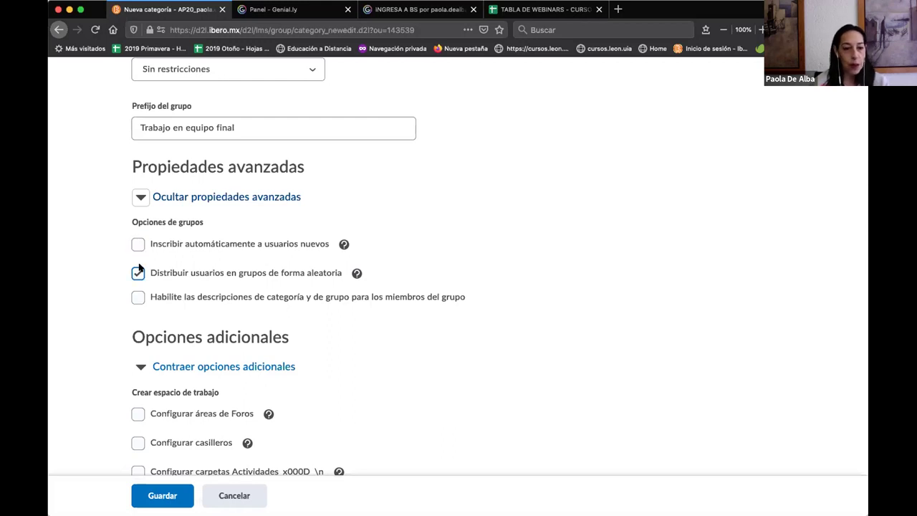
{"action": "left_click", "coordinate": [138, 275]}
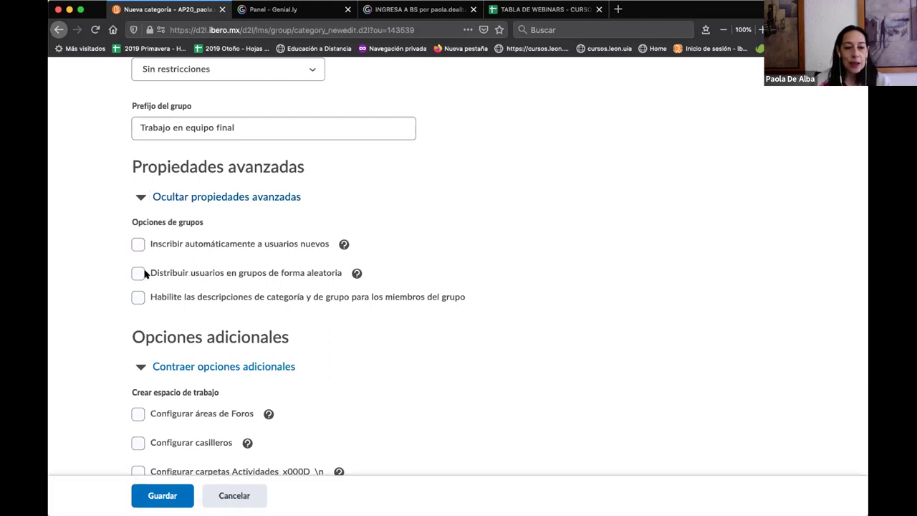
{"action": "left_click_drag", "start_coordinate": [177, 273], "coordinate": [321, 274]}
{"action": "left_click", "coordinate": [136, 276]}
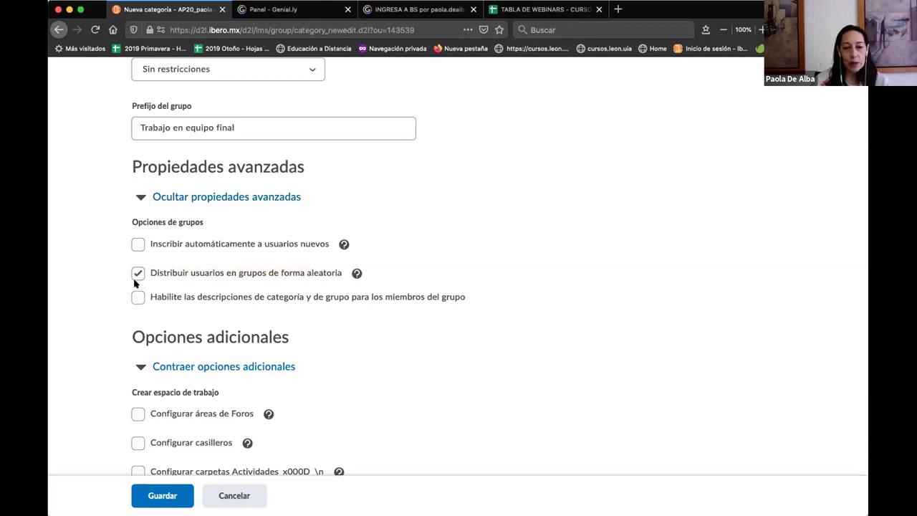
Step: Turn off the random distribution of users into groups in the advanced properties
{"action": "scroll", "coordinate": [200, 284], "scroll_direction": "up", "scroll_amount": 5}
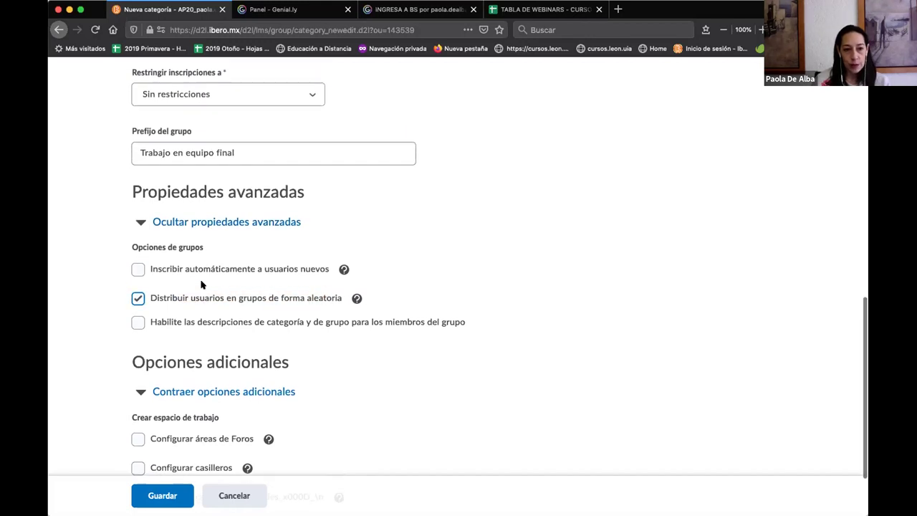
{"action": "left_click", "coordinate": [152, 188]}
{"action": "left_click", "coordinate": [119, 174]}
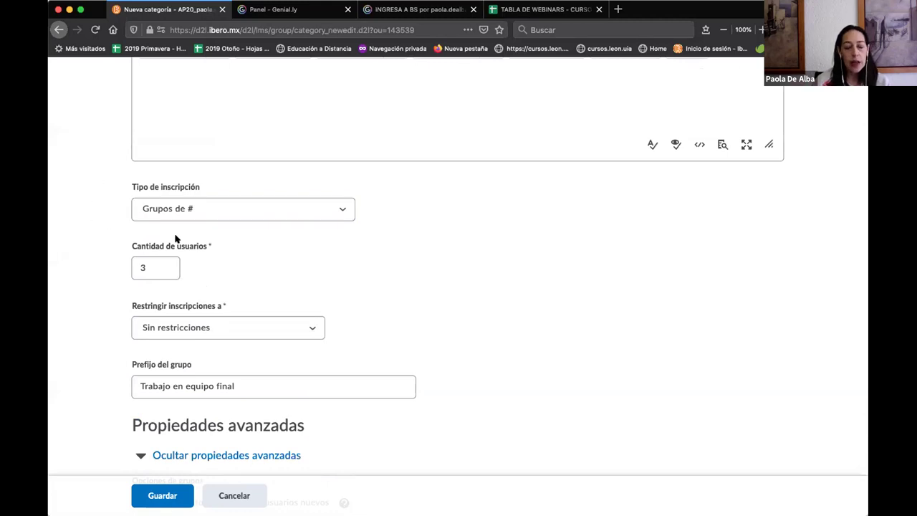
{"action": "scroll", "coordinate": [191, 258], "scroll_direction": "down", "scroll_amount": 4}
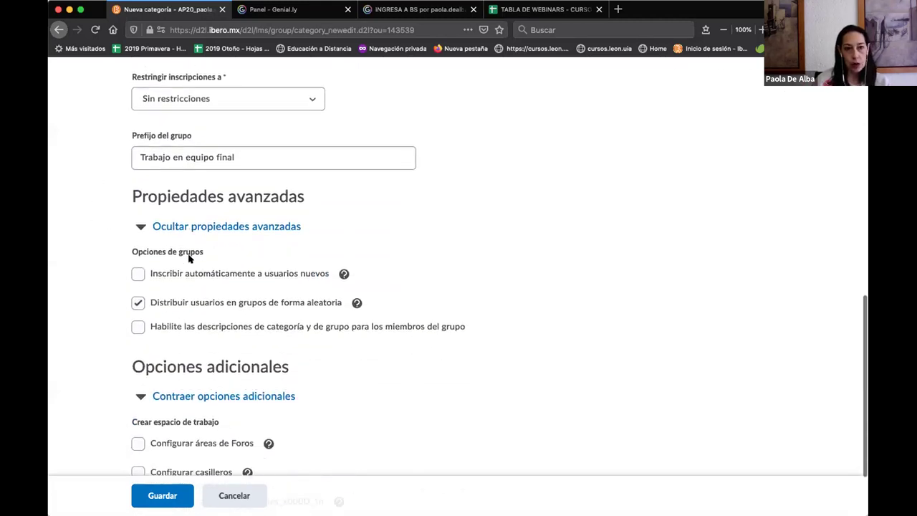
{"action": "left_click", "coordinate": [137, 305]}
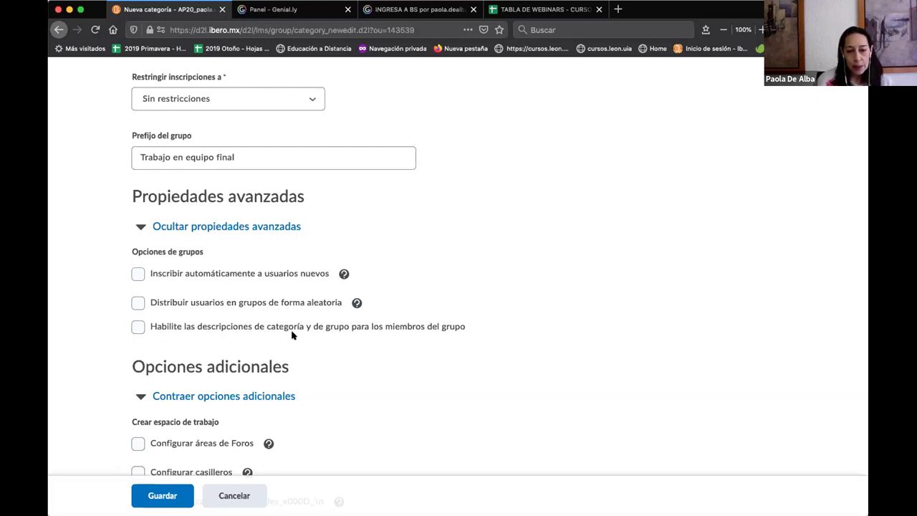
Step: Enable the category and group descriptions for group members in the advanced properties
{"action": "scroll", "coordinate": [301, 344], "scroll_direction": "up", "scroll_amount": 1}
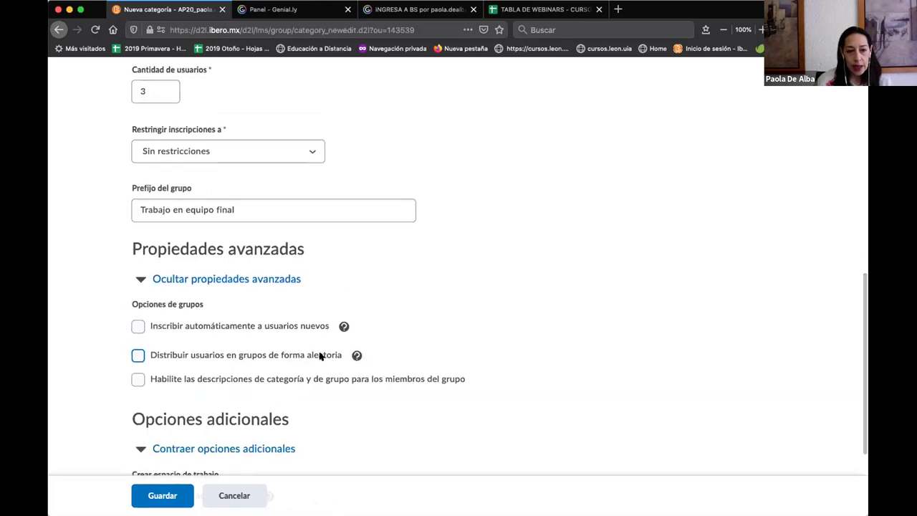
{"action": "scroll", "coordinate": [319, 356], "scroll_direction": "up", "scroll_amount": 3}
{"action": "scroll", "coordinate": [319, 356], "scroll_direction": "up", "scroll_amount": 1}
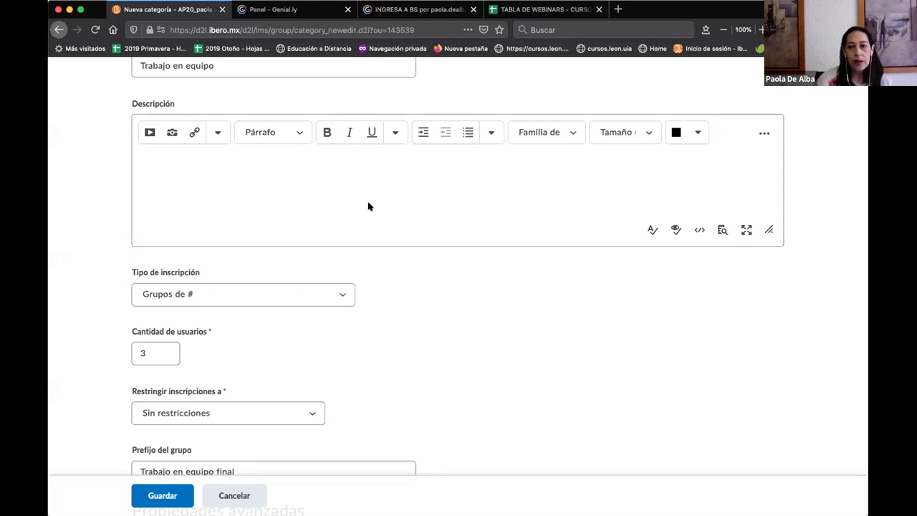
{"action": "scroll", "coordinate": [368, 207], "scroll_direction": "down", "scroll_amount": 5}
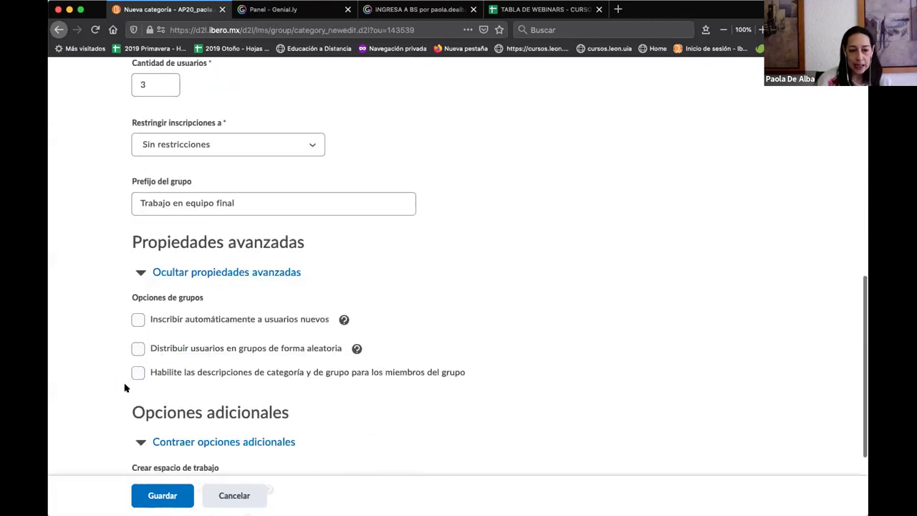
{"action": "left_click", "coordinate": [137, 373]}
Step: Review the enrollment settings, advanced properties and additional workspace options, collapsing and re-expanding "Opciones adicionales"
{"action": "scroll", "coordinate": [215, 348], "scroll_direction": "up", "scroll_amount": 4}
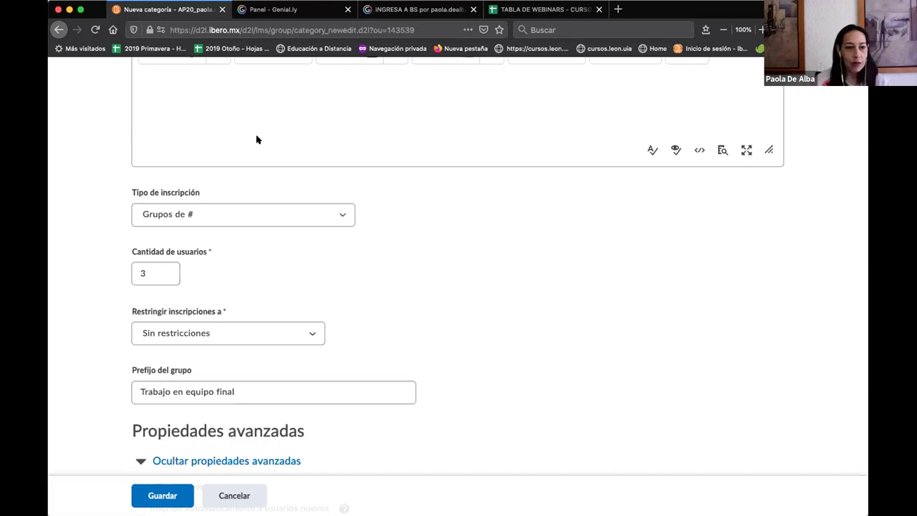
{"action": "scroll", "coordinate": [256, 139], "scroll_direction": "up", "scroll_amount": 1}
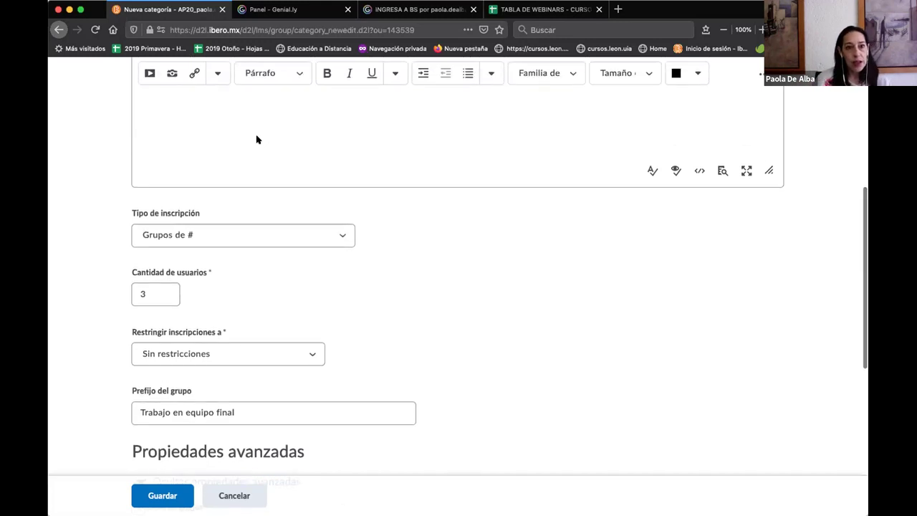
{"action": "scroll", "coordinate": [257, 139], "scroll_direction": "down", "scroll_amount": 1}
{"action": "scroll", "coordinate": [256, 139], "scroll_direction": "down", "scroll_amount": 3}
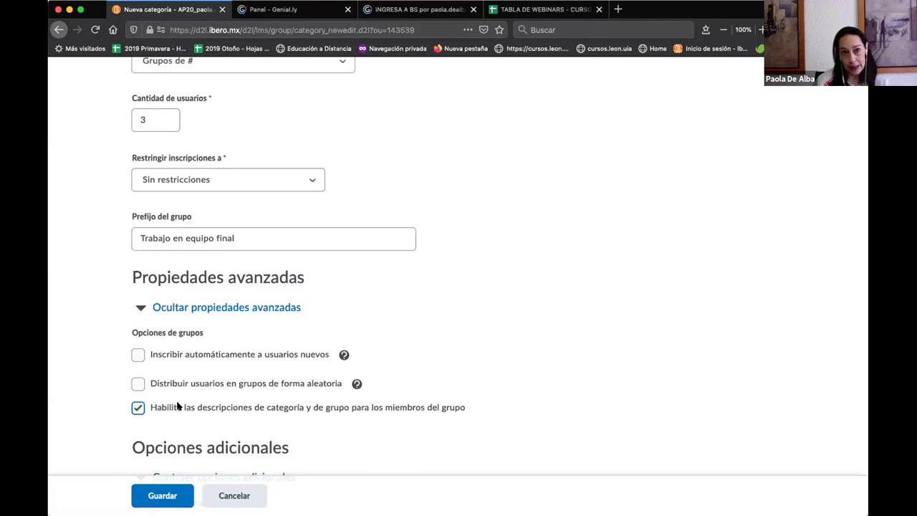
{"action": "scroll", "coordinate": [178, 406], "scroll_direction": "down", "scroll_amount": 3}
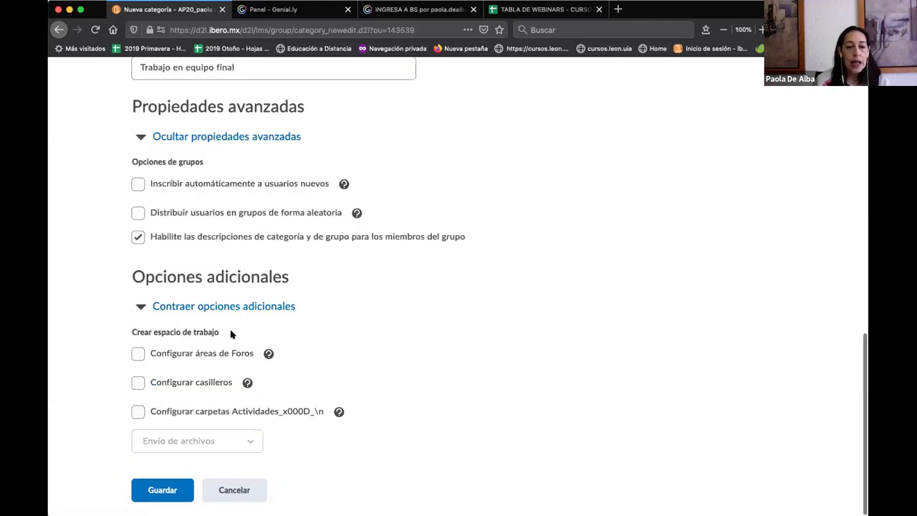
{"action": "left_click", "coordinate": [180, 307]}
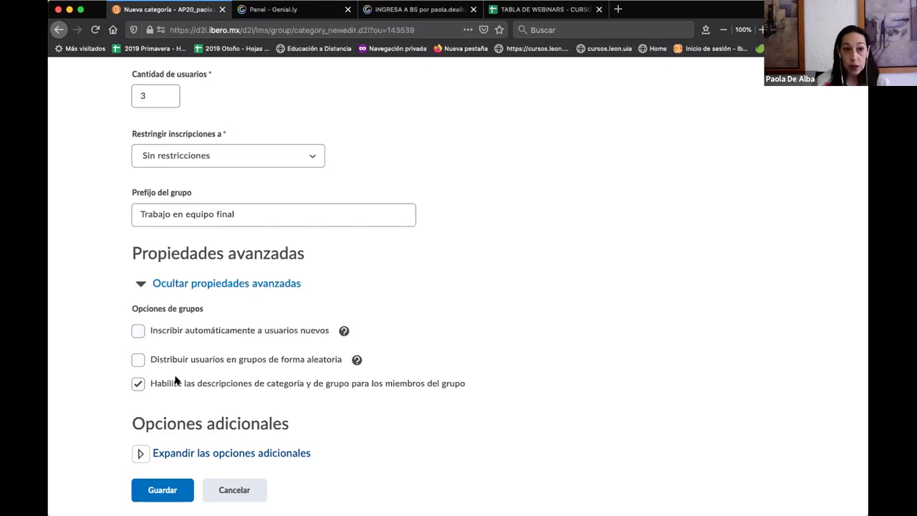
{"action": "scroll", "coordinate": [172, 383], "scroll_direction": "down", "scroll_amount": 2}
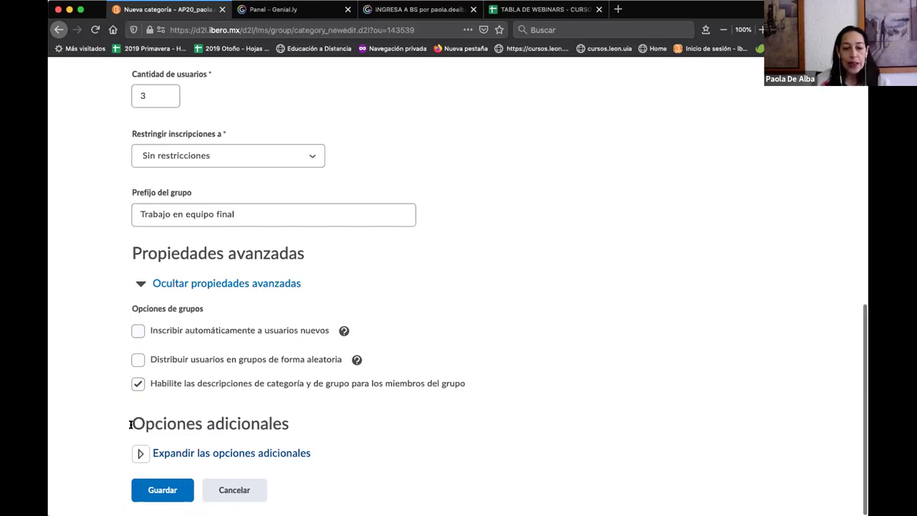
{"action": "left_click_drag", "start_coordinate": [129, 424], "coordinate": [290, 426]}
{"action": "right_click", "coordinate": [308, 432]}
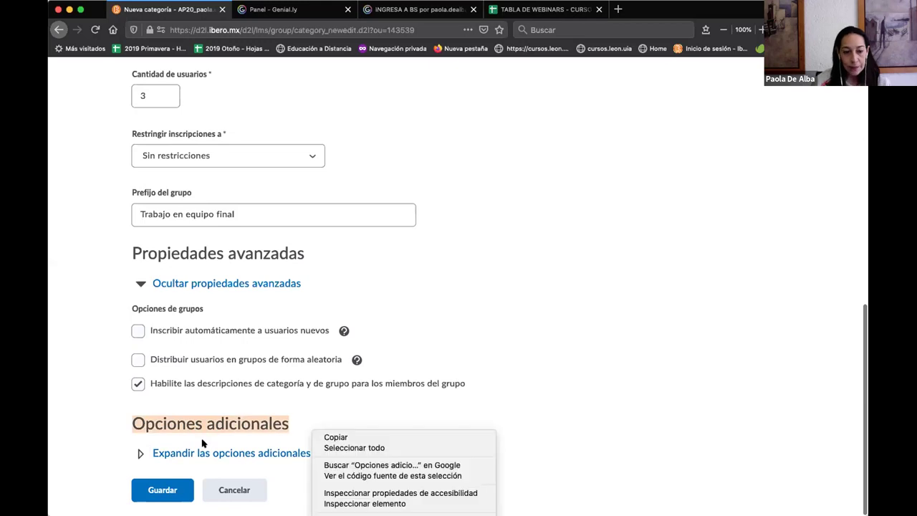
{"action": "left_click", "coordinate": [141, 454]}
{"action": "scroll", "coordinate": [231, 402], "scroll_direction": "down", "scroll_amount": 3}
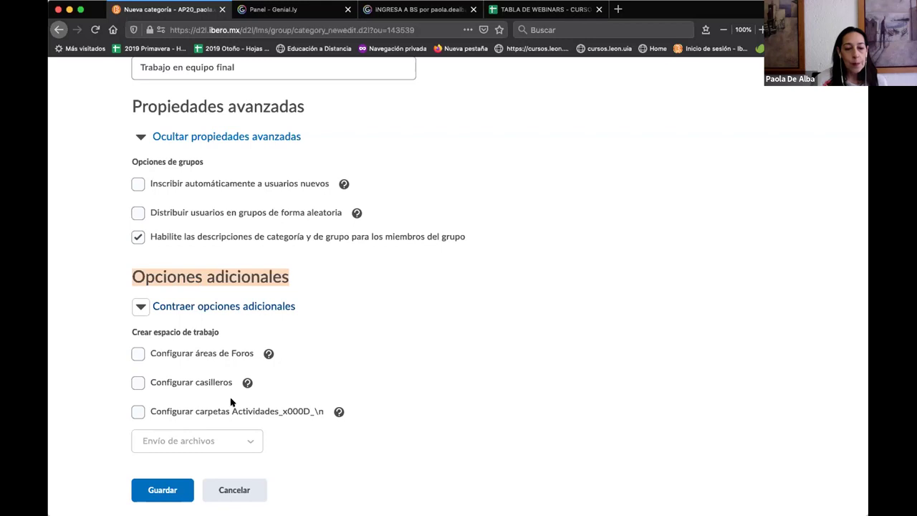
Step: Try the workspace options for lockers ("Configurar casilleros") and activity folders ("Configurar carpetas Actividades"), clearing each one again
{"action": "left_click", "coordinate": [138, 382]}
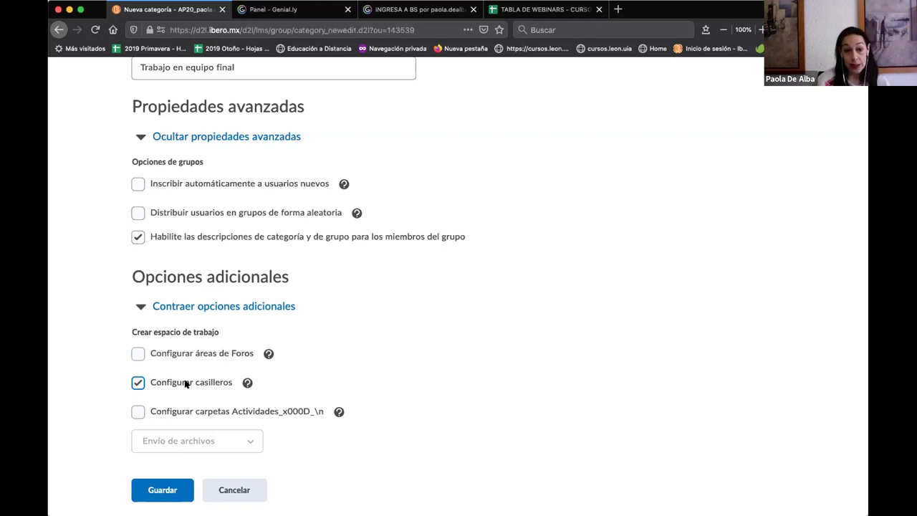
{"action": "left_click", "coordinate": [138, 382]}
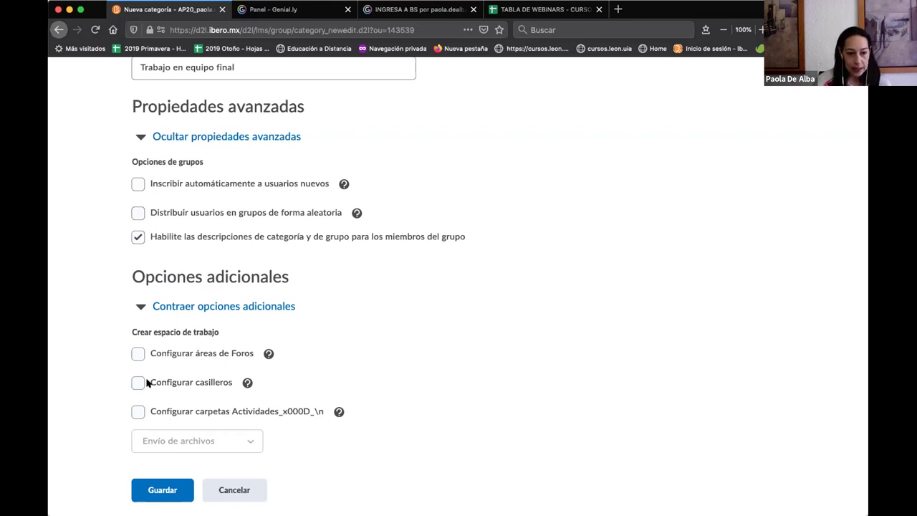
{"action": "left_click", "coordinate": [138, 412]}
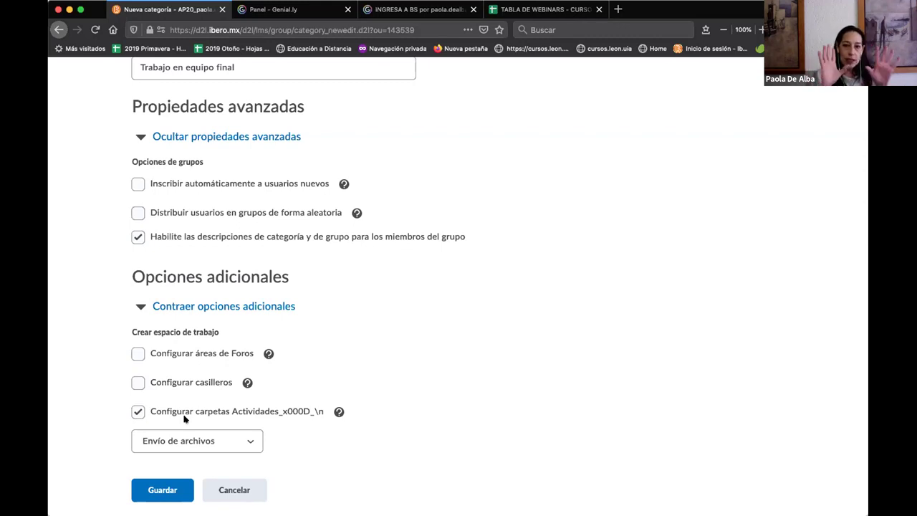
{"action": "left_click", "coordinate": [137, 411]}
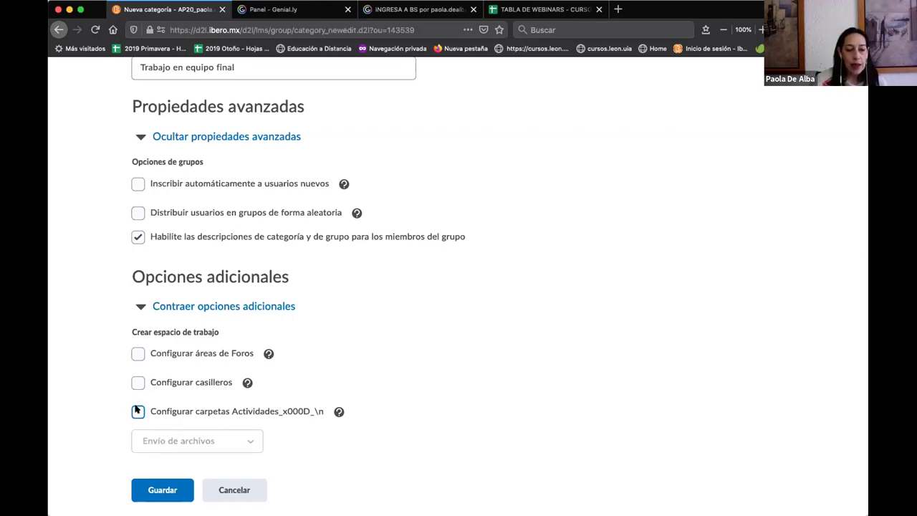
Step: Try the "Configurar áreas de Foros" option, examine its forum choices and topic settings, and clear it again
{"action": "left_click", "coordinate": [138, 353]}
{"action": "scroll", "coordinate": [141, 367], "scroll_direction": "down", "scroll_amount": 5}
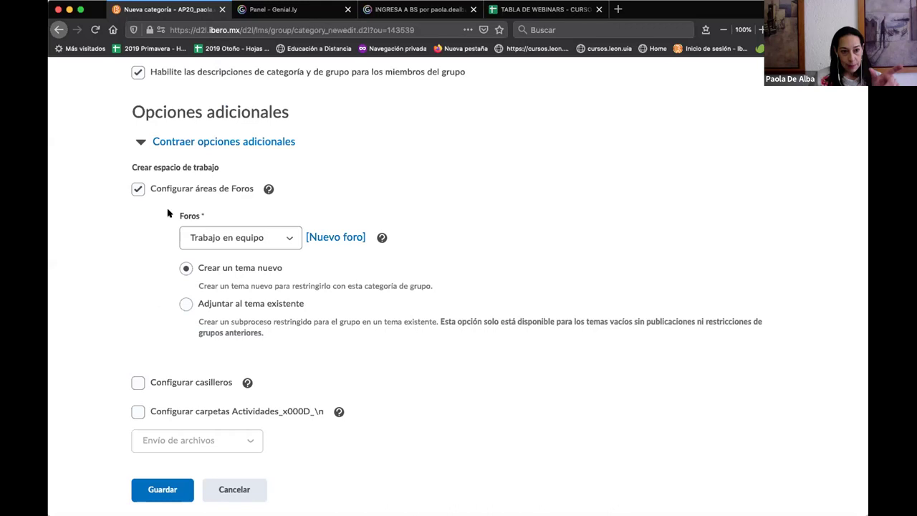
{"action": "left_click", "coordinate": [200, 220]}
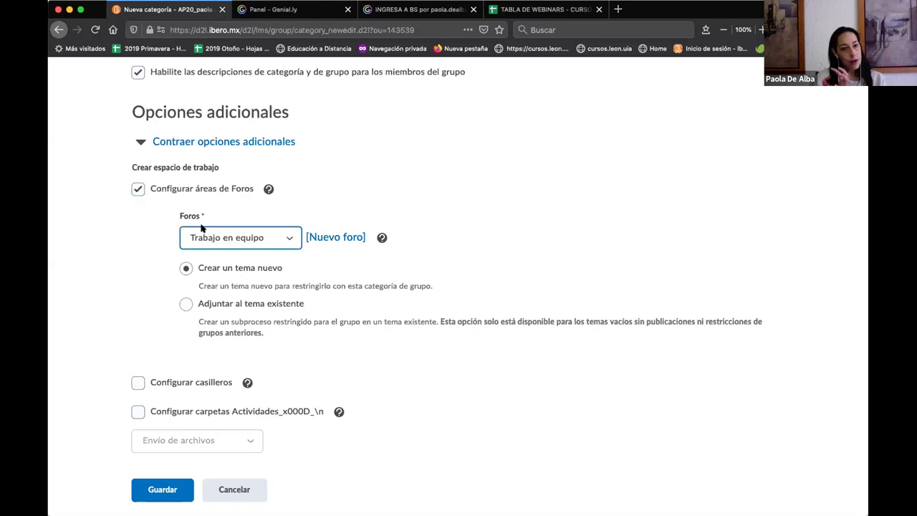
{"action": "left_click", "coordinate": [207, 235]}
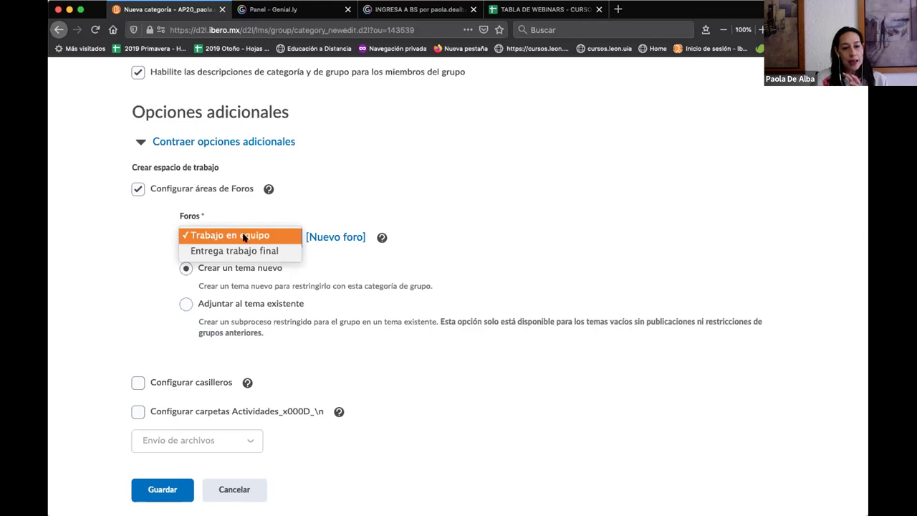
{"action": "left_click", "coordinate": [250, 214]}
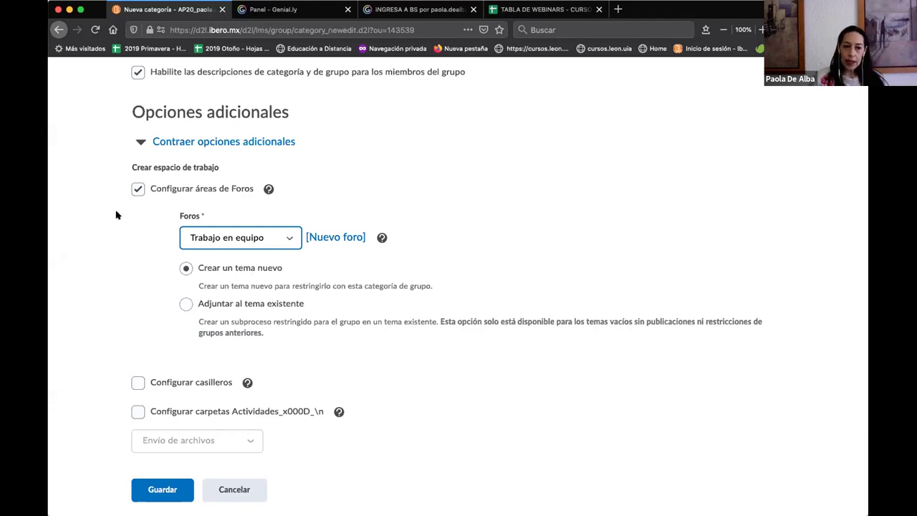
{"action": "left_click", "coordinate": [137, 189]}
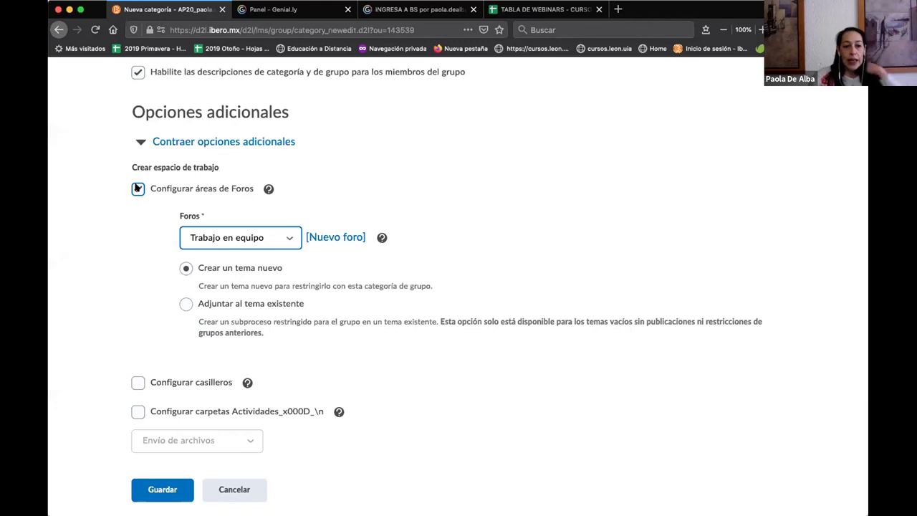
Step: Enable the setup of activity folders ("Configurar carpetas Actividades") for the group category
{"action": "left_click", "coordinate": [137, 411]}
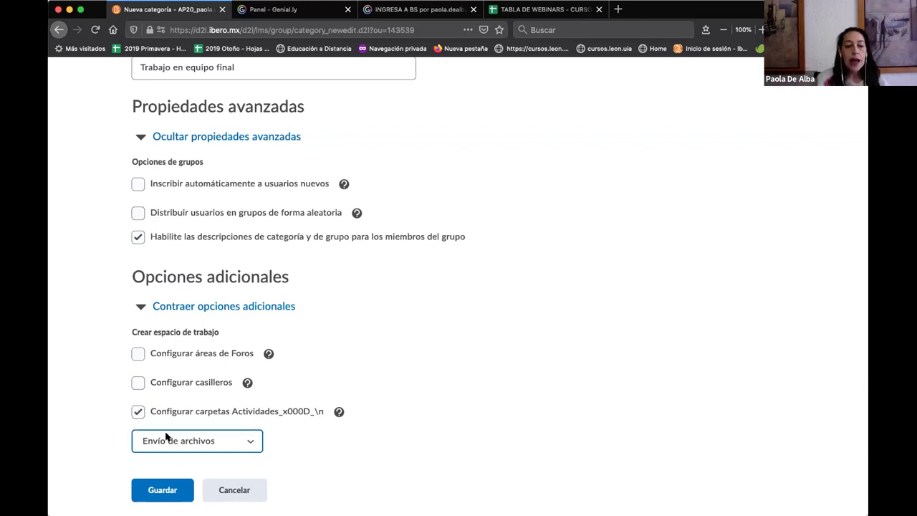
Step: Review the submission types offered for the activity folders and keep "Envío de archivos"
{"action": "right_click", "coordinate": [166, 435]}
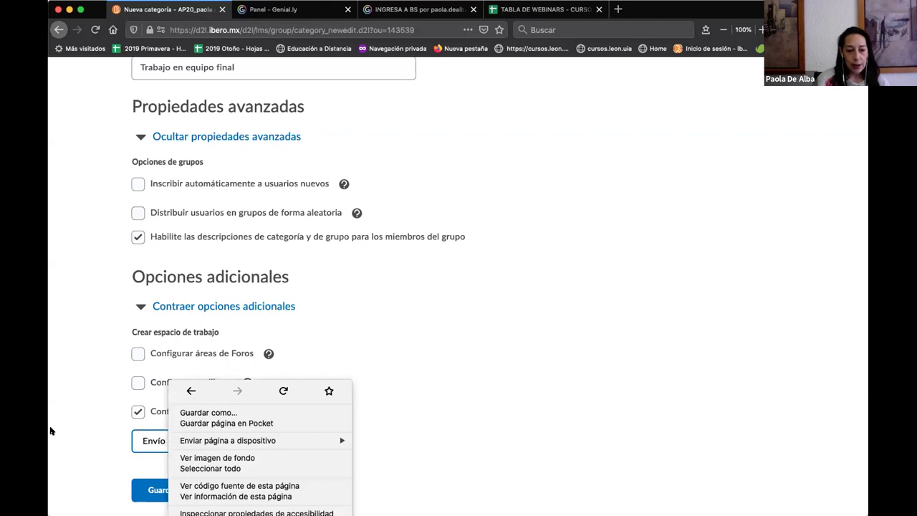
{"action": "left_click", "coordinate": [168, 442]}
{"action": "left_click", "coordinate": [169, 444]}
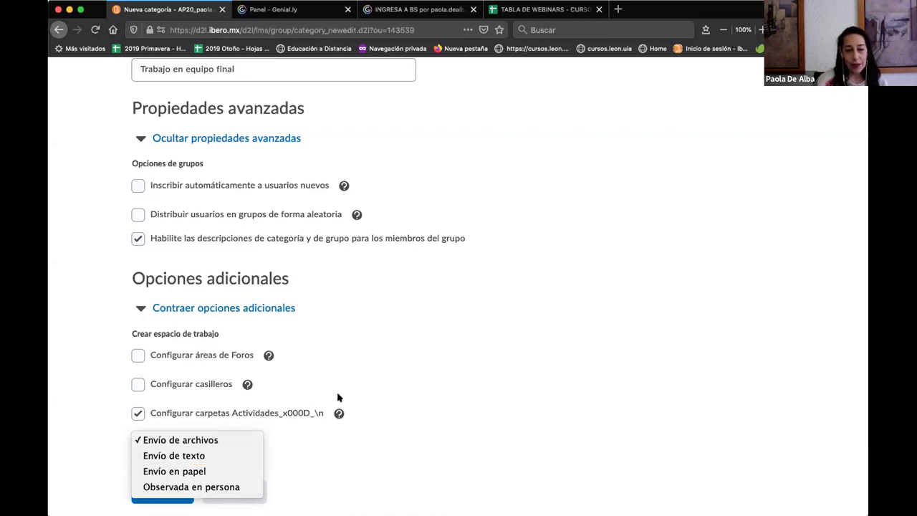
{"action": "scroll", "coordinate": [337, 397], "scroll_direction": "up", "scroll_amount": 10}
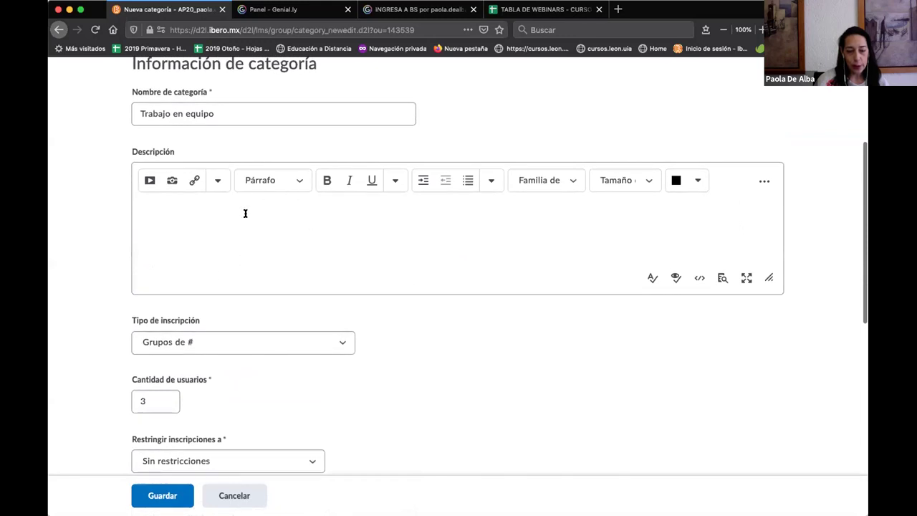
{"action": "scroll", "coordinate": [370, 337], "scroll_direction": "down", "scroll_amount": 10}
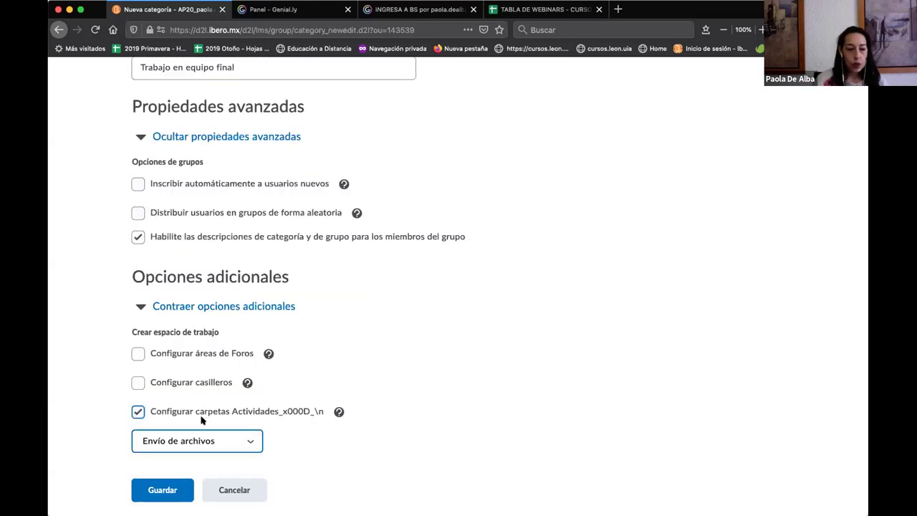
{"action": "left_click", "coordinate": [194, 438]}
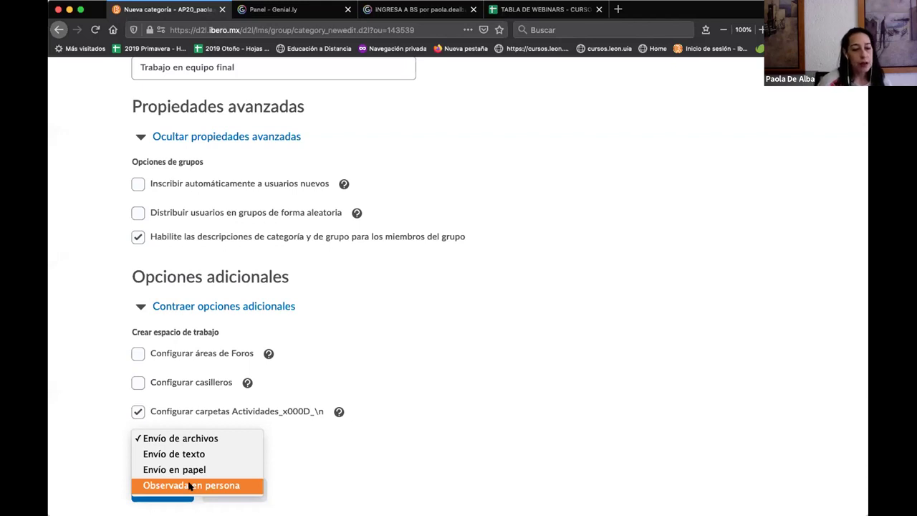
{"action": "left_click", "coordinate": [203, 440]}
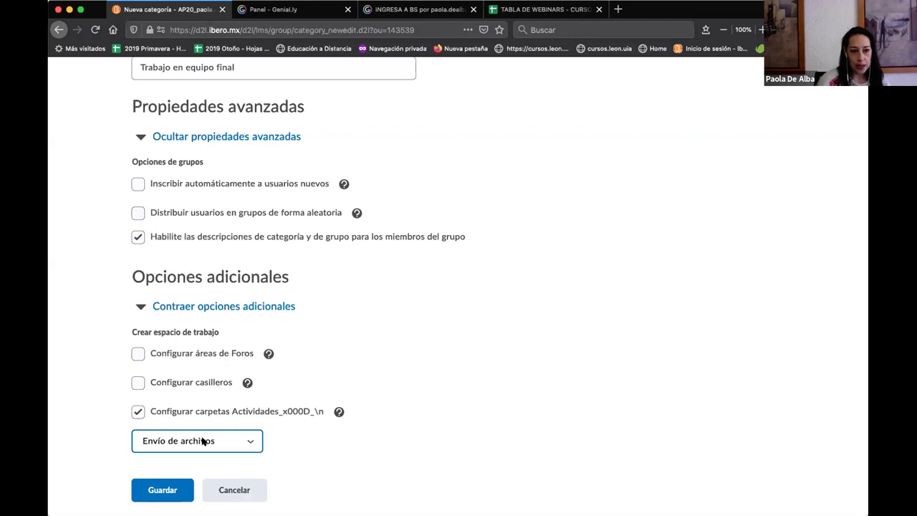
Step: Check the category settings once more and save the new group category
{"action": "scroll", "coordinate": [203, 440], "scroll_direction": "up", "scroll_amount": 3}
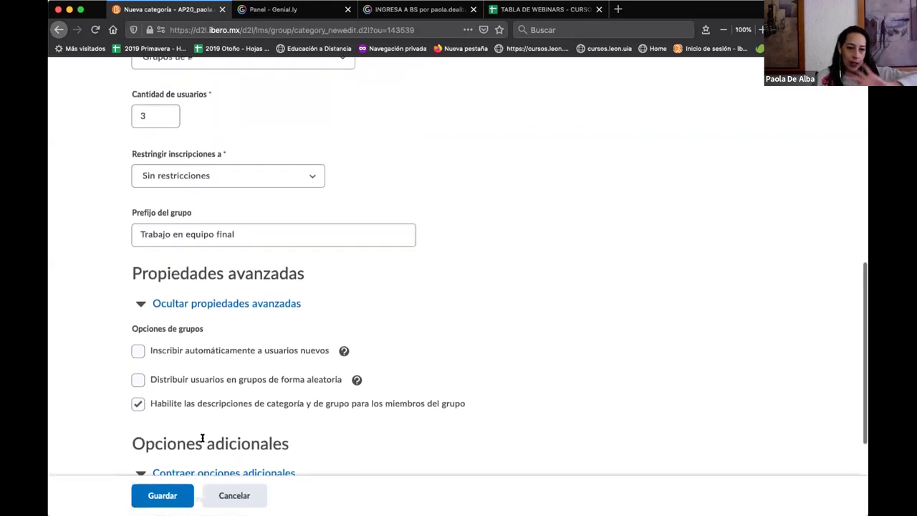
{"action": "scroll", "coordinate": [203, 441], "scroll_direction": "up", "scroll_amount": 3}
{"action": "scroll", "coordinate": [202, 437], "scroll_direction": "up", "scroll_amount": 3}
{"action": "scroll", "coordinate": [201, 436], "scroll_direction": "down", "scroll_amount": 8}
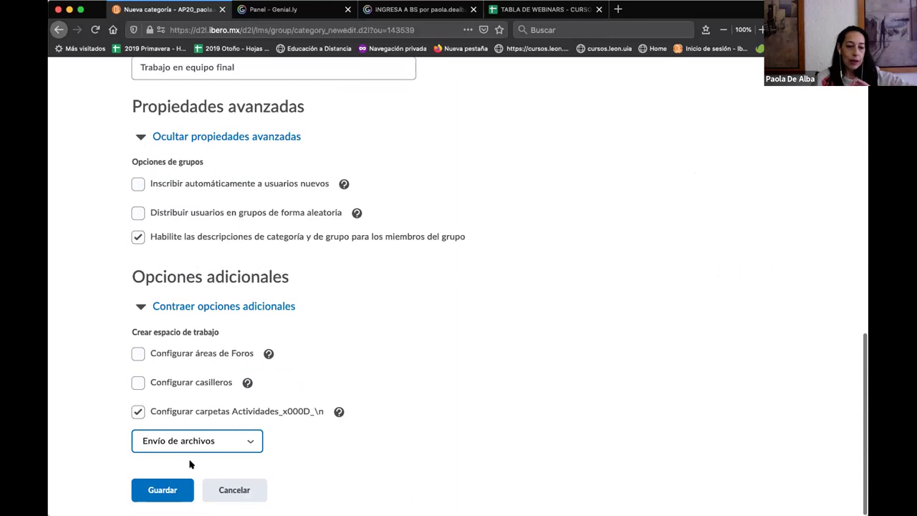
{"action": "left_click", "coordinate": [178, 487]}
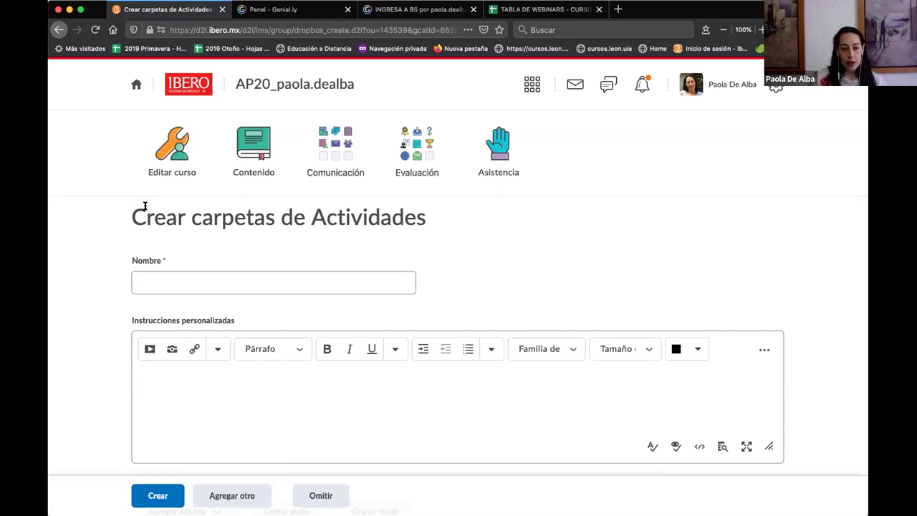
Step: Name the activity folder "Trabajo en equipo trabajo final"
{"action": "scroll", "coordinate": [142, 213], "scroll_direction": "down", "scroll_amount": 2}
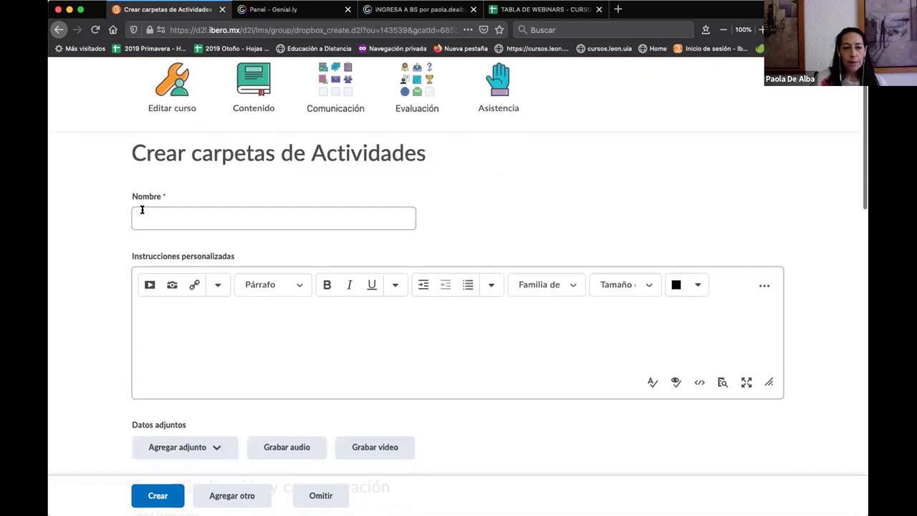
{"action": "scroll", "coordinate": [142, 213], "scroll_direction": "down", "scroll_amount": 3}
{"action": "left_click", "coordinate": [175, 122]}
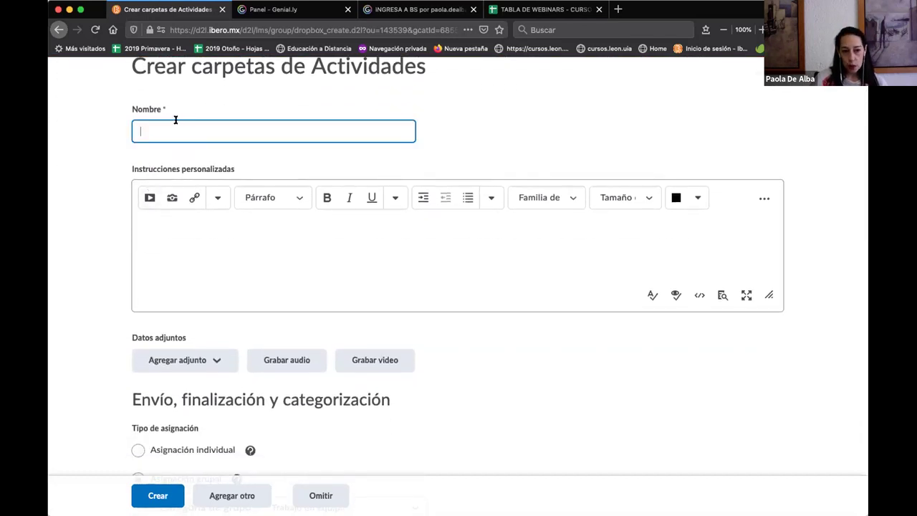
{"action": "type", "text": "Trabajo"}
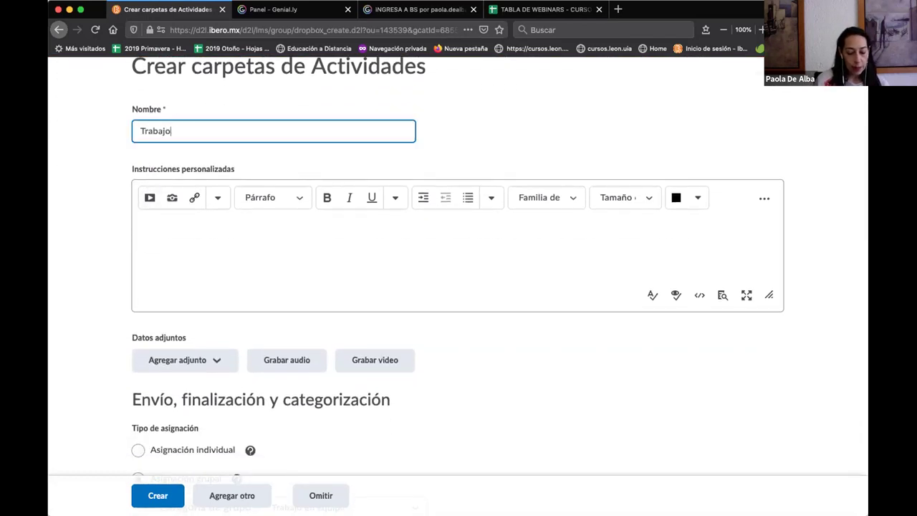
{"action": "type", "text": " en equipo"}
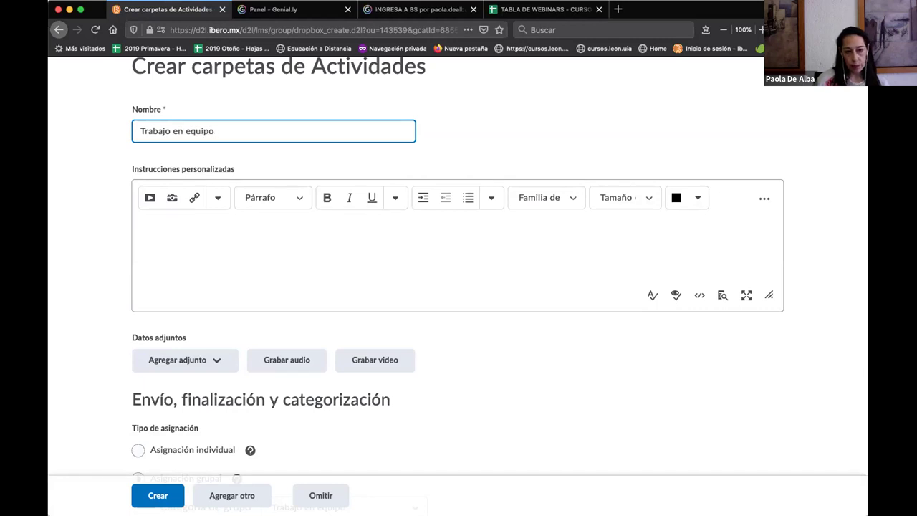
{"action": "type", "text": " tr"}
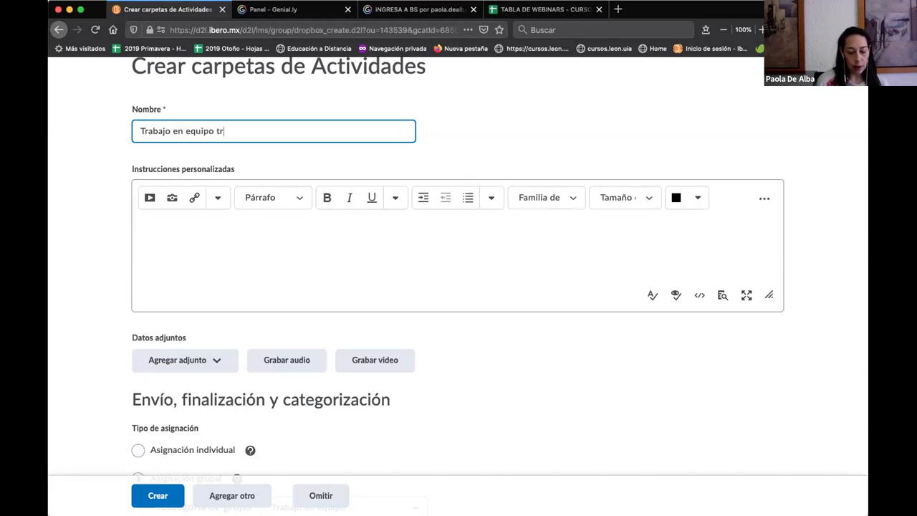
{"action": "type", "text": "abajo final"}
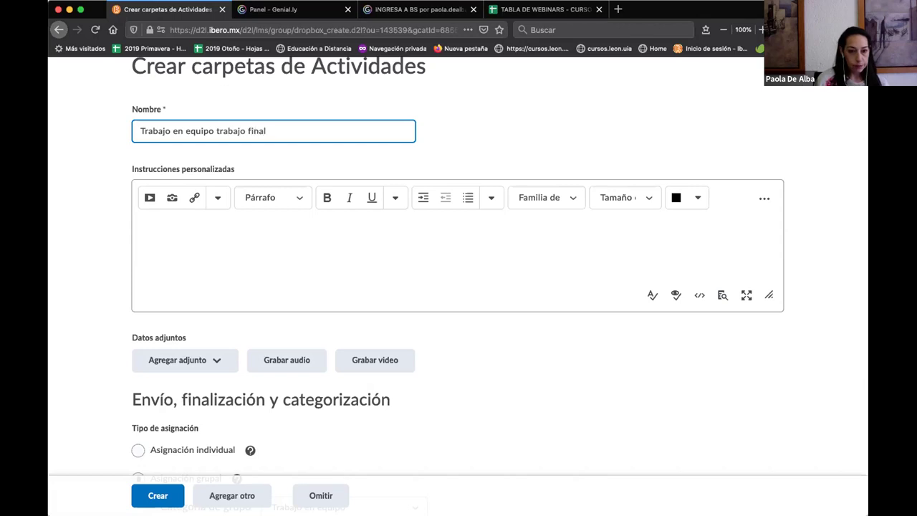
Step: Examine the folder's custom instructions, attachment options, group assignment type, submission type, allowed files and submission retention settings
{"action": "left_click", "coordinate": [169, 229]}
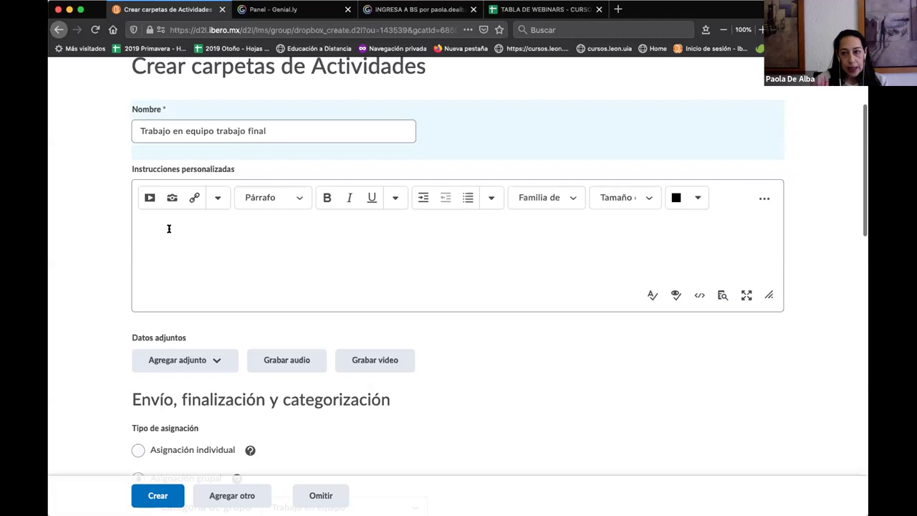
{"action": "scroll", "coordinate": [169, 228], "scroll_direction": "down", "scroll_amount": 4}
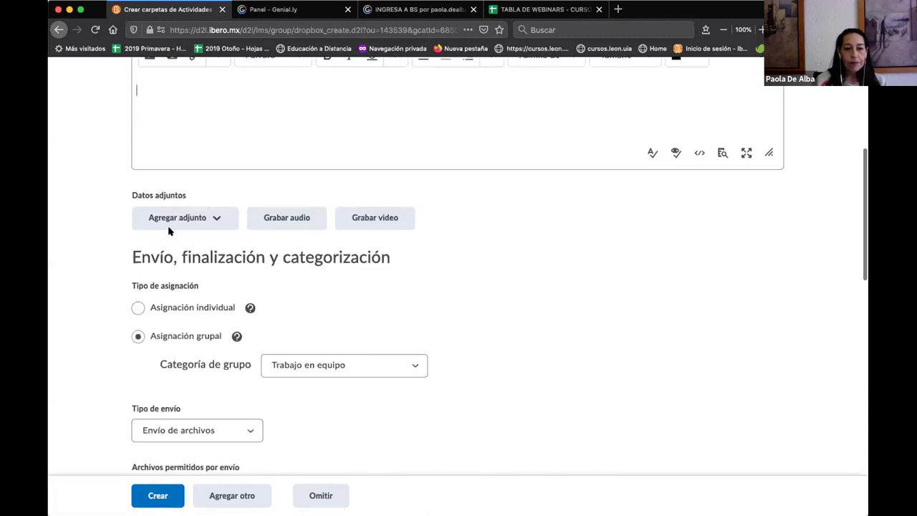
{"action": "scroll", "coordinate": [169, 228], "scroll_direction": "up", "scroll_amount": 4}
{"action": "scroll", "coordinate": [171, 231], "scroll_direction": "down", "scroll_amount": 1}
{"action": "left_click", "coordinate": [169, 231]}
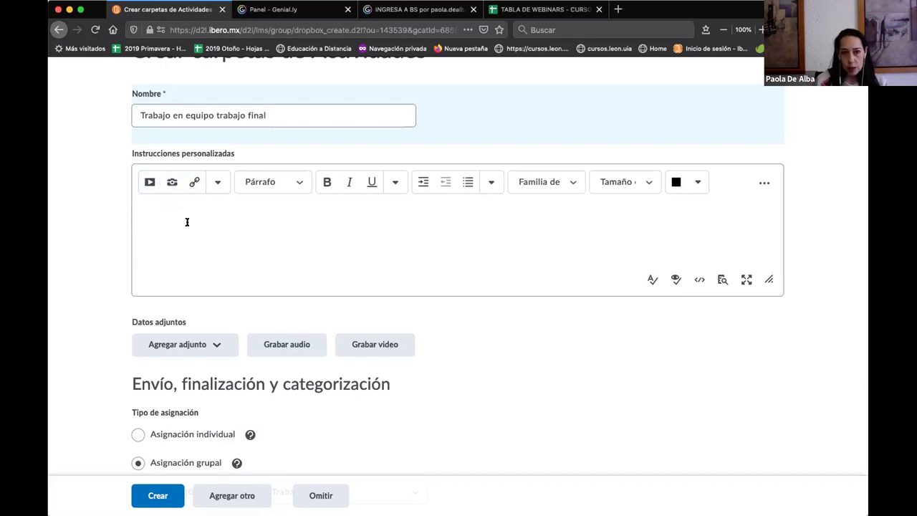
{"action": "scroll", "coordinate": [185, 242], "scroll_direction": "down", "scroll_amount": 2}
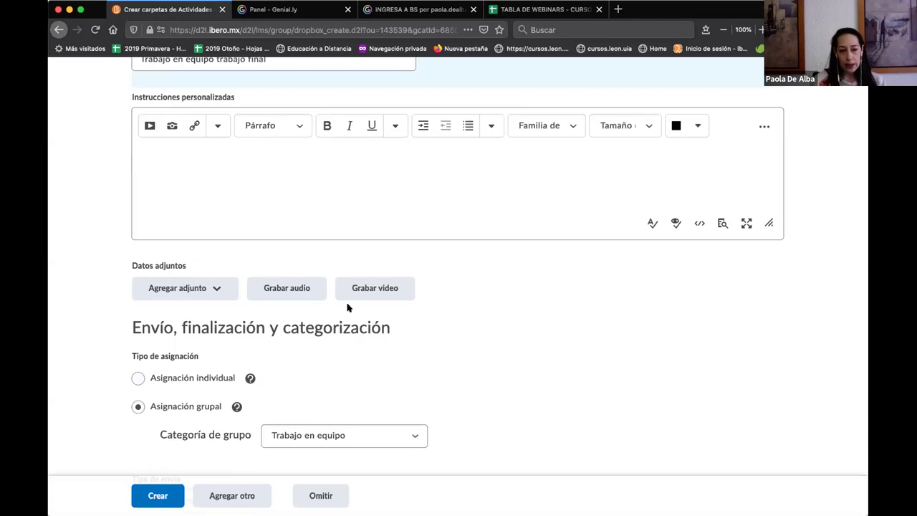
{"action": "scroll", "coordinate": [347, 307], "scroll_direction": "down", "scroll_amount": 3}
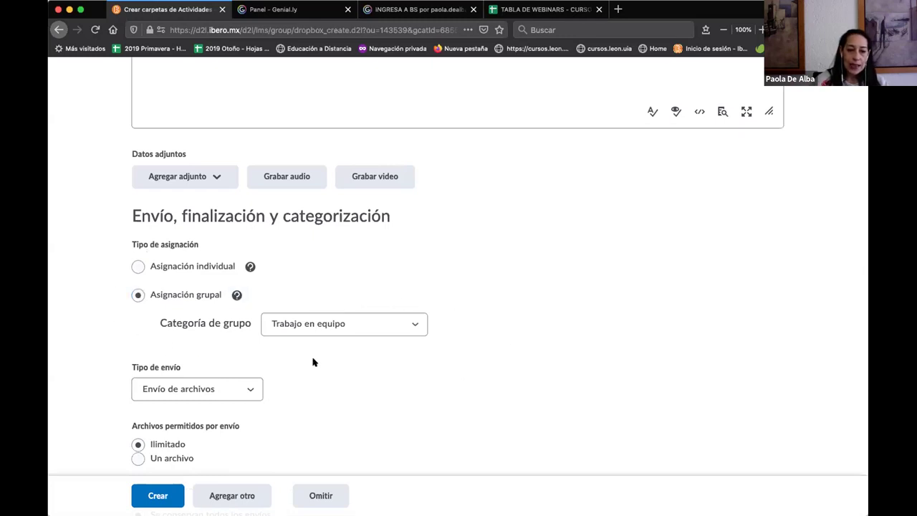
{"action": "scroll", "coordinate": [326, 361], "scroll_direction": "down", "scroll_amount": 1}
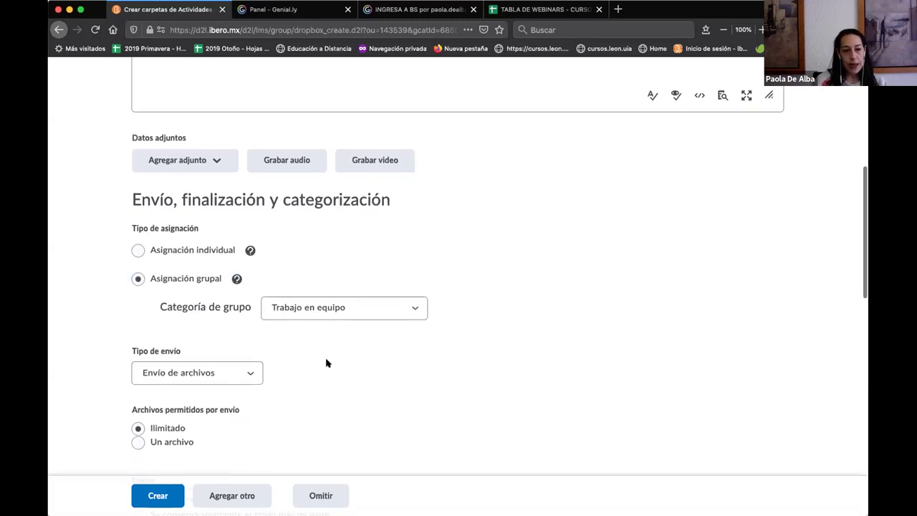
{"action": "scroll", "coordinate": [325, 363], "scroll_direction": "down", "scroll_amount": 2}
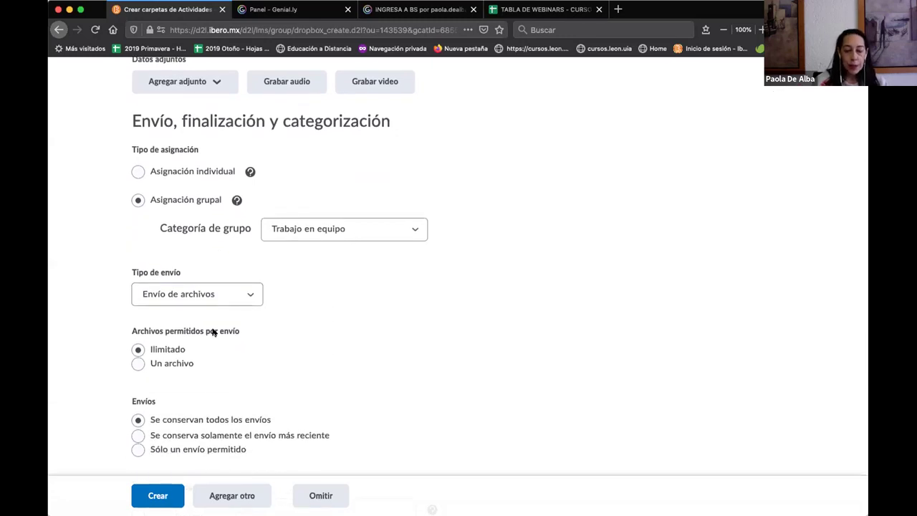
{"action": "scroll", "coordinate": [212, 330], "scroll_direction": "down", "scroll_amount": 2}
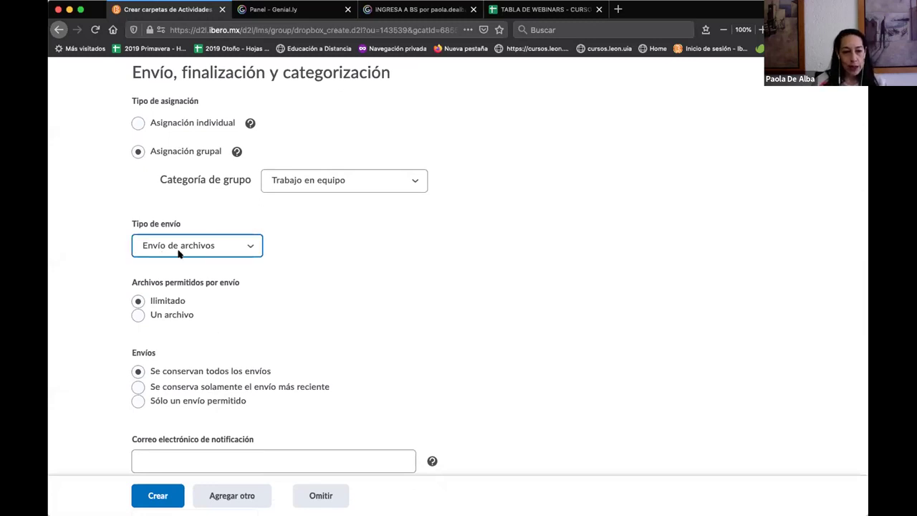
{"action": "scroll", "coordinate": [189, 266], "scroll_direction": "down", "scroll_amount": 3}
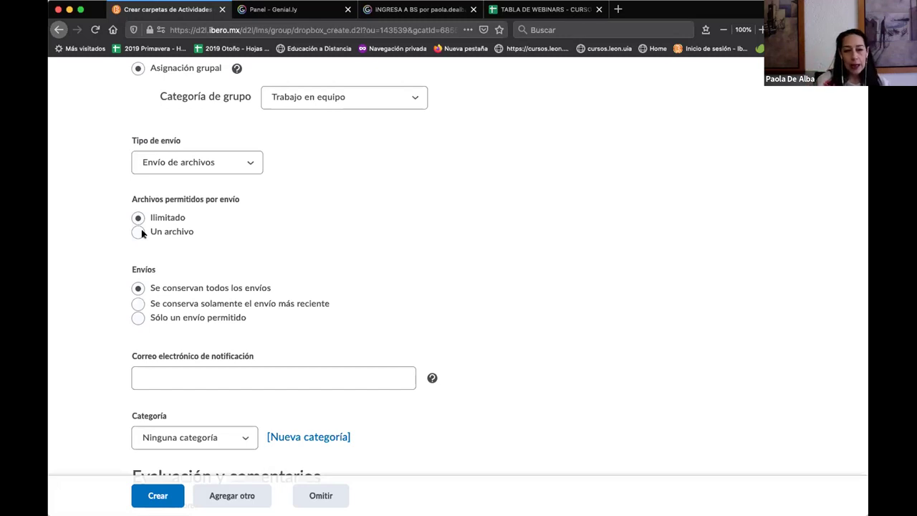
{"action": "scroll", "coordinate": [211, 248], "scroll_direction": "down", "scroll_amount": 1}
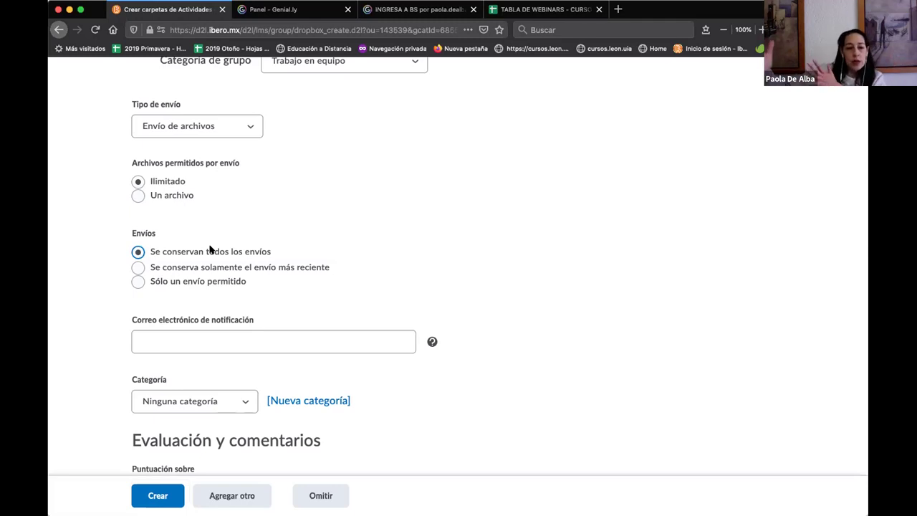
{"action": "scroll", "coordinate": [191, 251], "scroll_direction": "down", "scroll_amount": 1}
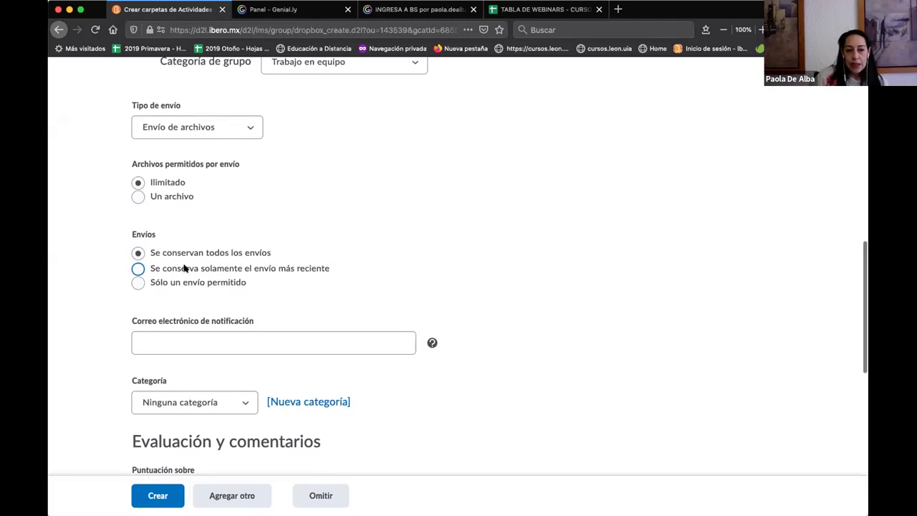
Step: Try the submission and file limit options, leaving submissions on "Sólo un envío permitido" and files per submission on "Ilimitado"
{"action": "left_click", "coordinate": [139, 268]}
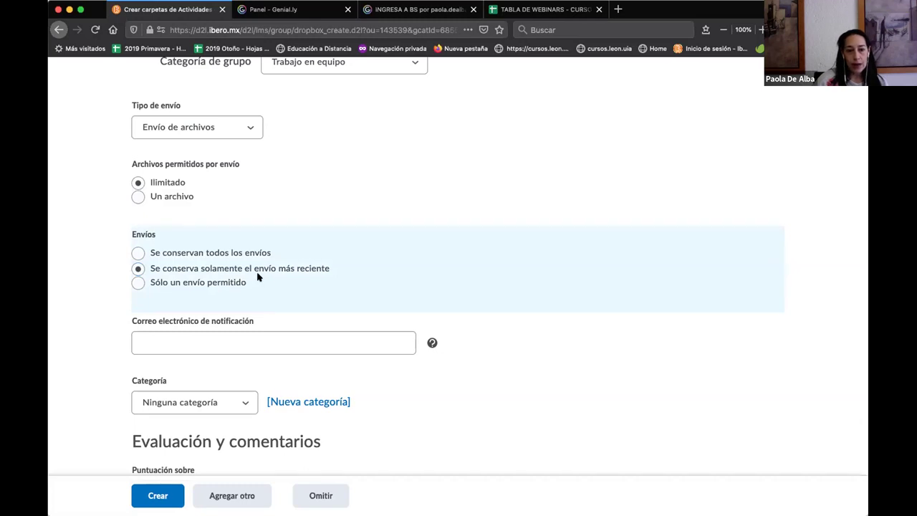
{"action": "scroll", "coordinate": [259, 286], "scroll_direction": "down", "scroll_amount": 1}
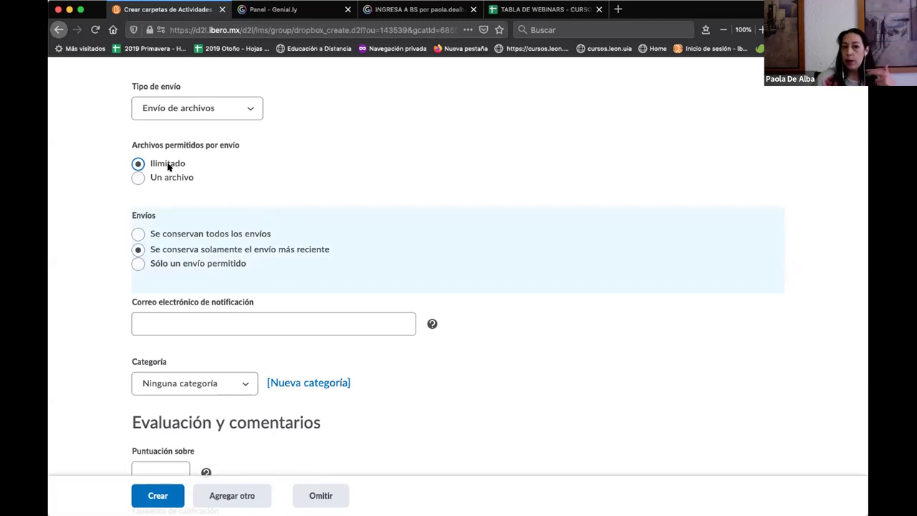
{"action": "left_click", "coordinate": [139, 264]}
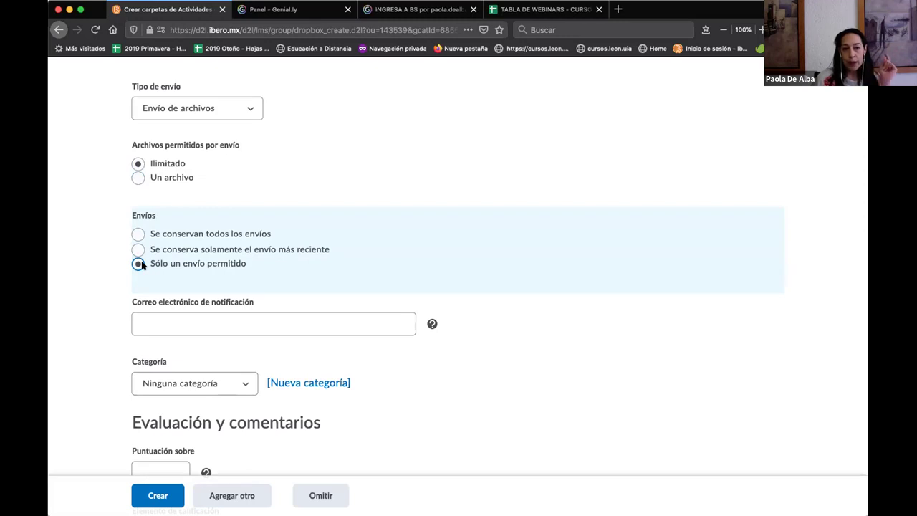
{"action": "left_click", "coordinate": [139, 179]}
{"action": "left_click", "coordinate": [140, 303]}
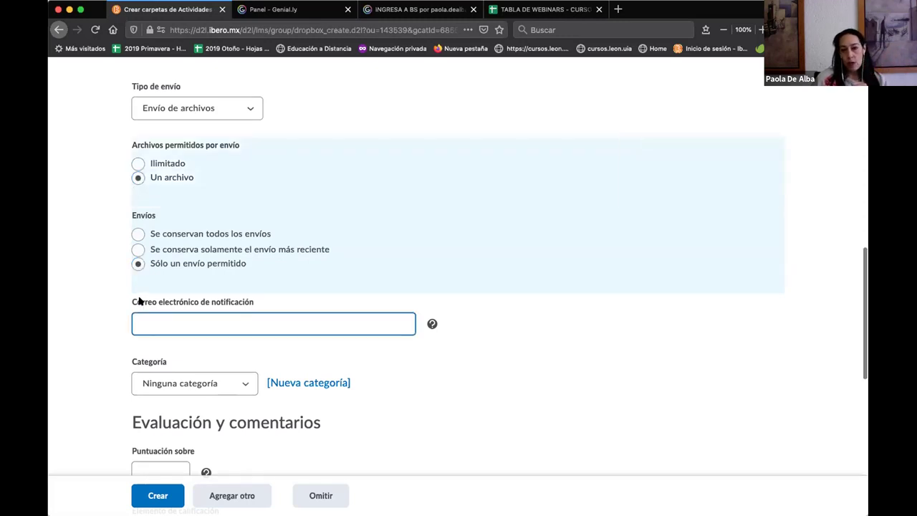
{"action": "left_click", "coordinate": [138, 164]}
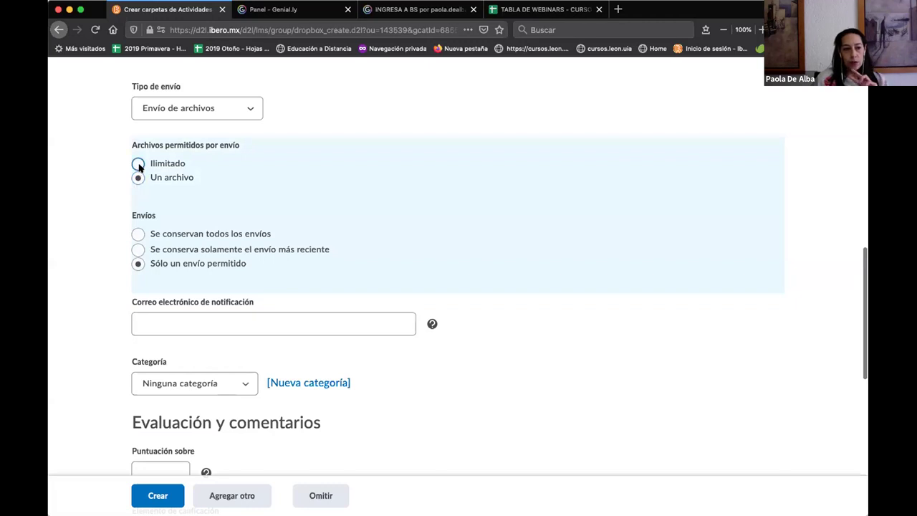
Step: Check the notification e-mail and category fields and set the folder's maximum score ("Puntuación sobre") to 10
{"action": "scroll", "coordinate": [153, 239], "scroll_direction": "down", "scroll_amount": 2}
{"action": "left_click", "coordinate": [152, 244]}
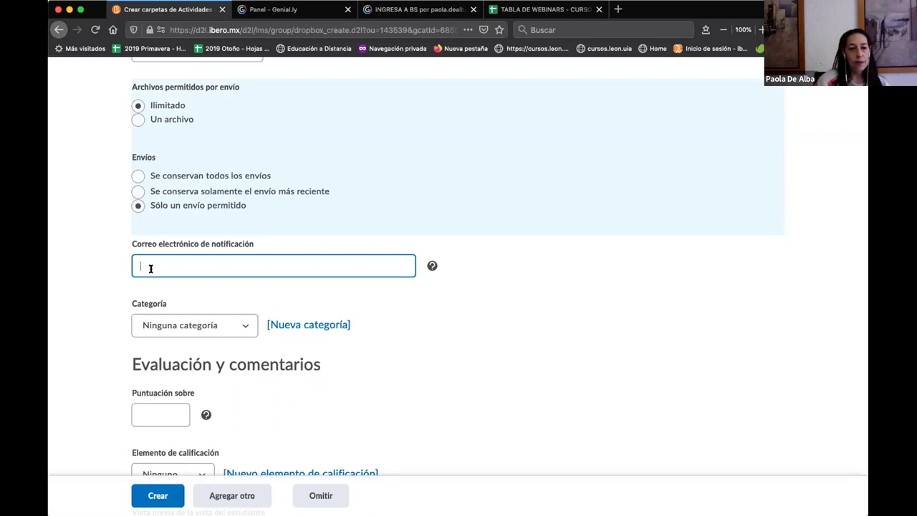
{"action": "scroll", "coordinate": [172, 270], "scroll_direction": "down", "scroll_amount": 2}
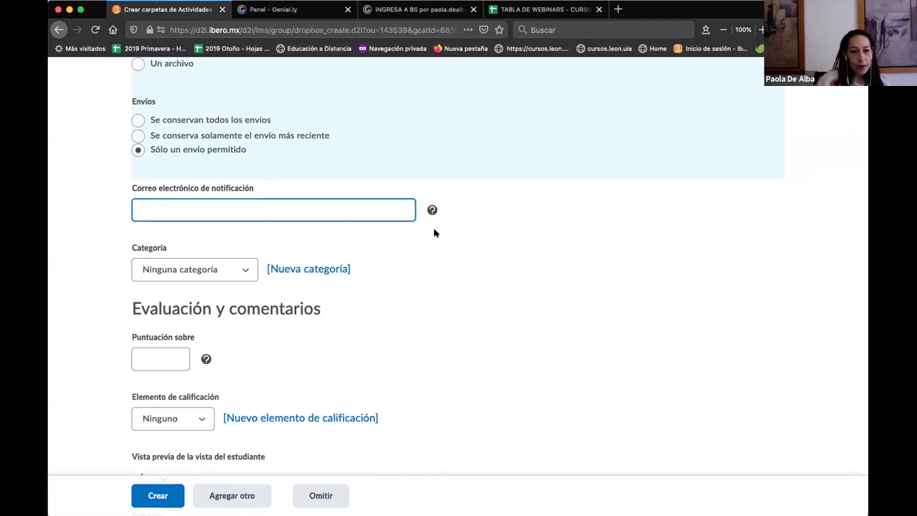
{"action": "scroll", "coordinate": [407, 246], "scroll_direction": "down", "scroll_amount": 2}
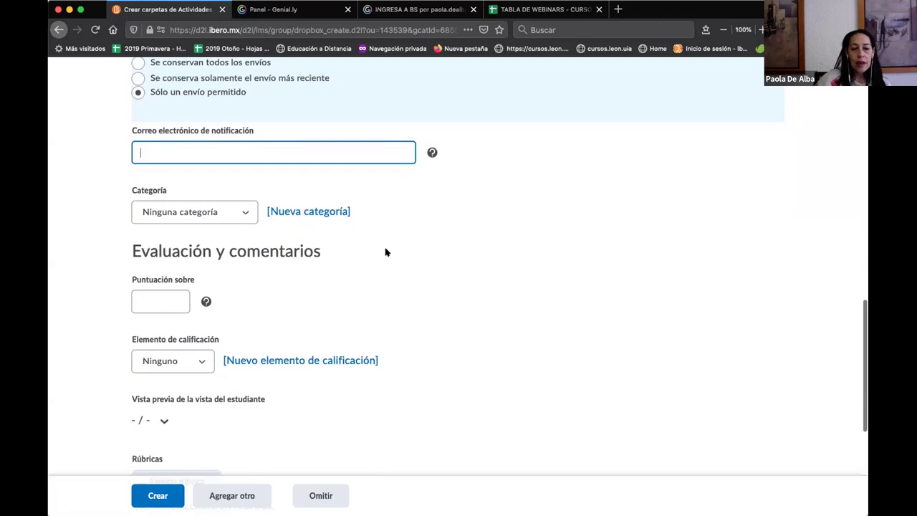
{"action": "left_click", "coordinate": [151, 303]}
{"action": "type", "text": "10"}
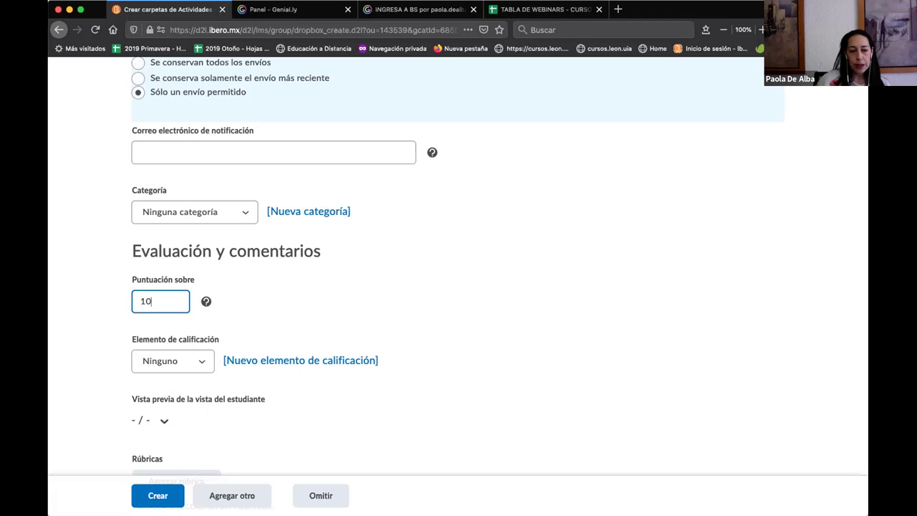
Step: Try linking the folder to the grade item "1er parcial" and return "Elemento de calificación" to "Ninguno"
{"action": "left_click", "coordinate": [267, 317]}
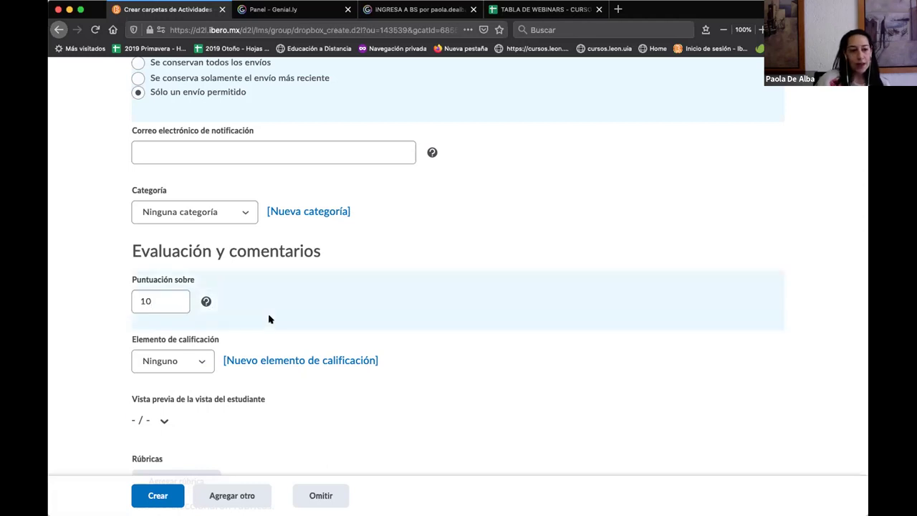
{"action": "scroll", "coordinate": [268, 321], "scroll_direction": "down", "scroll_amount": 1}
{"action": "scroll", "coordinate": [268, 319], "scroll_direction": "down", "scroll_amount": 1}
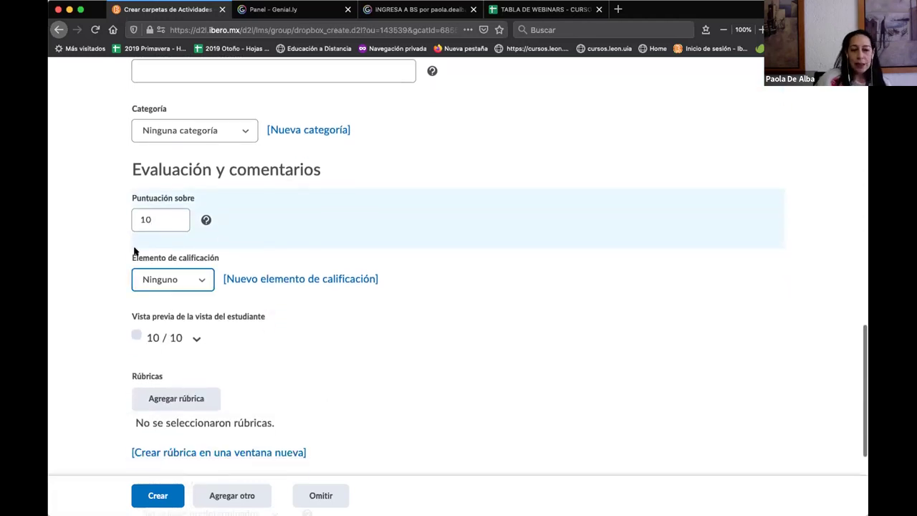
{"action": "left_click", "coordinate": [201, 283]}
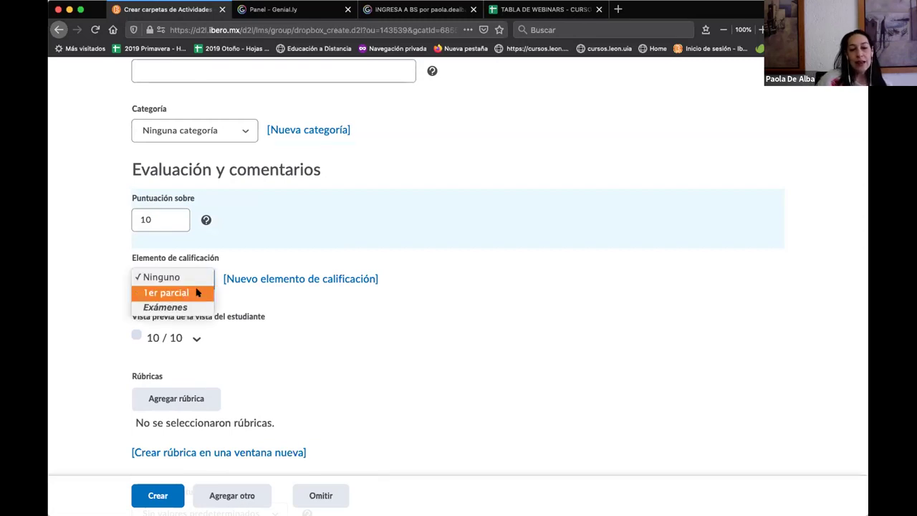
{"action": "left_click", "coordinate": [197, 293]}
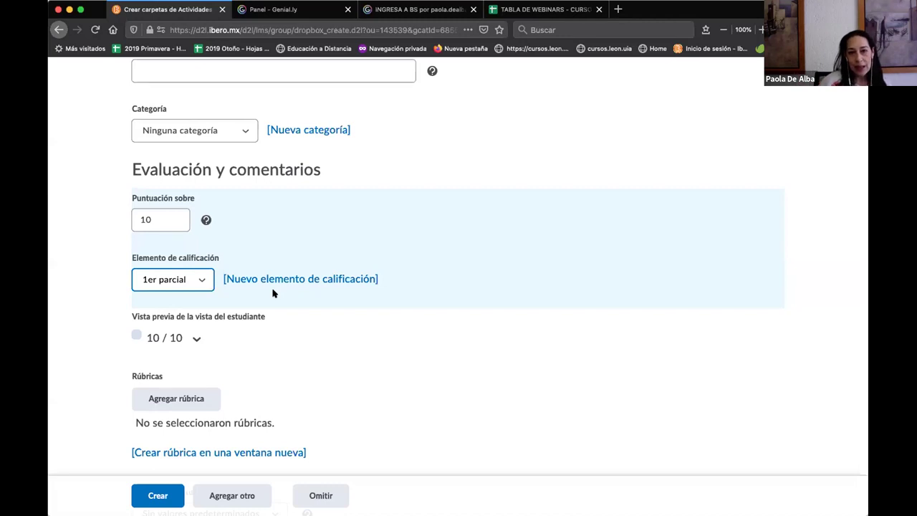
{"action": "left_click", "coordinate": [200, 277]}
{"action": "left_click", "coordinate": [198, 267]}
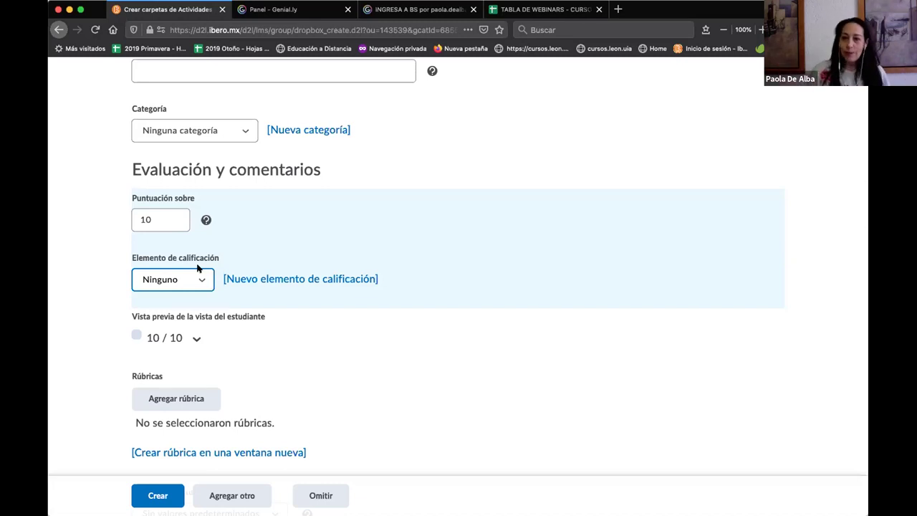
Step: Disallow users from adding the folder to ePortfolio and create the activity folder
{"action": "left_click", "coordinate": [310, 387]}
{"action": "scroll", "coordinate": [310, 386], "scroll_direction": "down", "scroll_amount": 3}
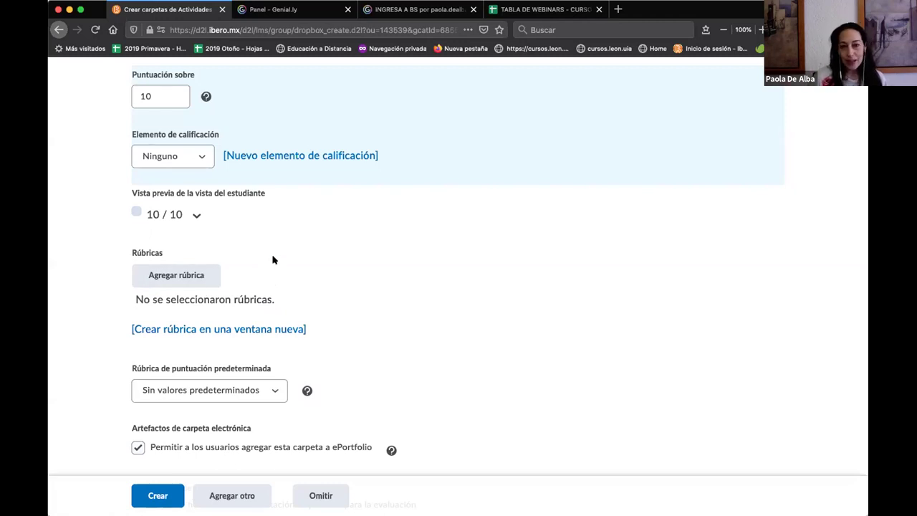
{"action": "scroll", "coordinate": [272, 260], "scroll_direction": "down", "scroll_amount": 2}
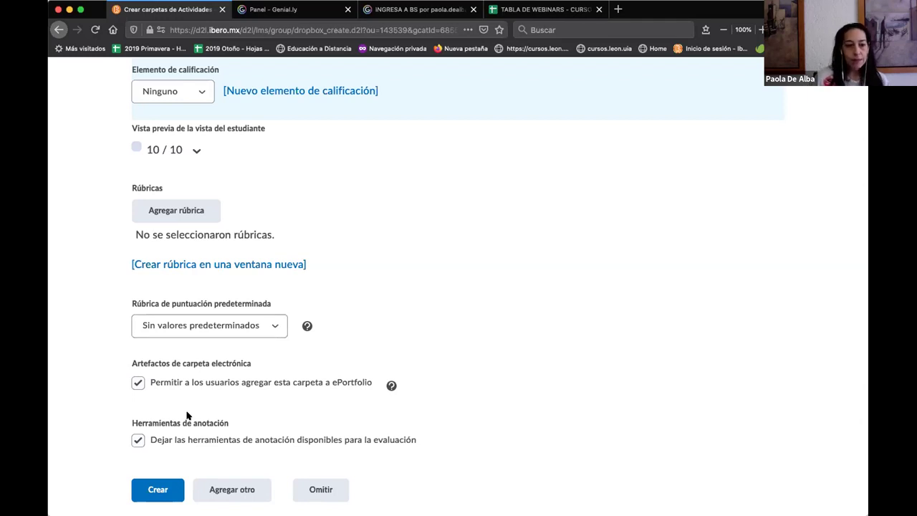
{"action": "left_click", "coordinate": [139, 384]}
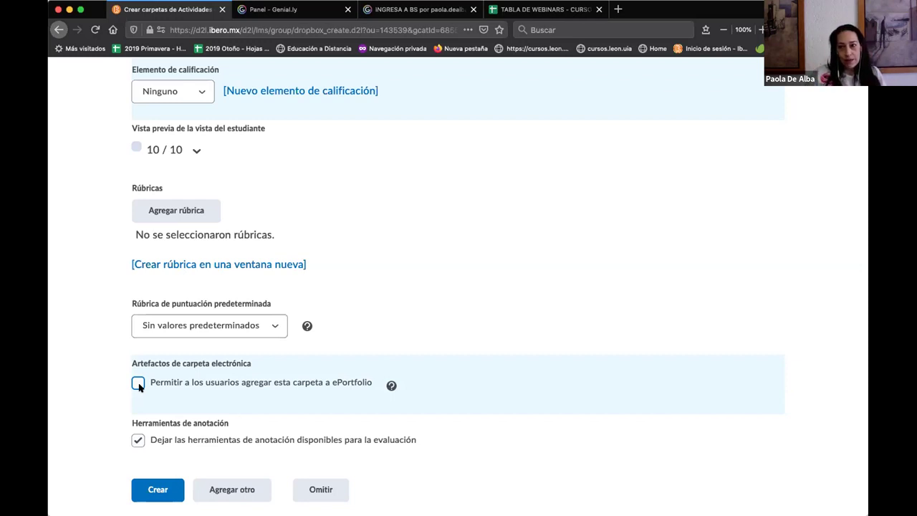
{"action": "left_click", "coordinate": [152, 485]}
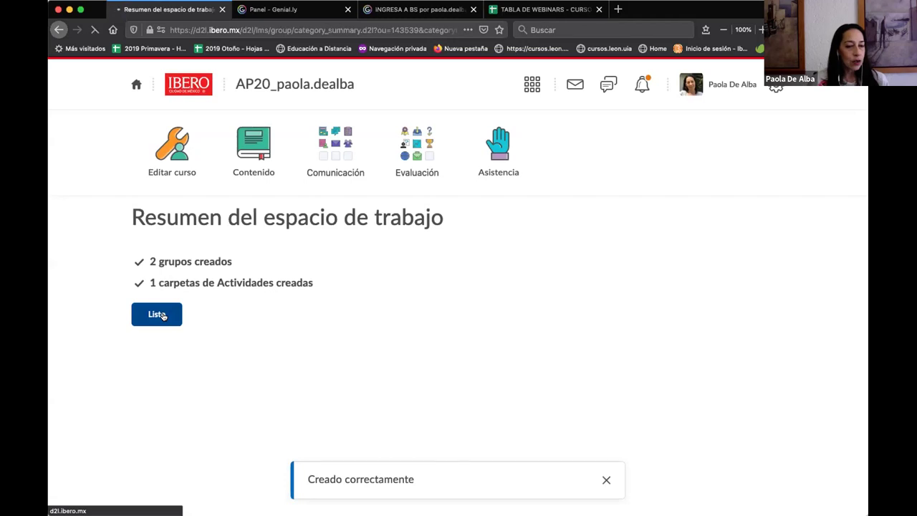
Step: Finish the workspace summary and save the group category "Trabajo en equipo"
{"action": "left_click", "coordinate": [157, 315]}
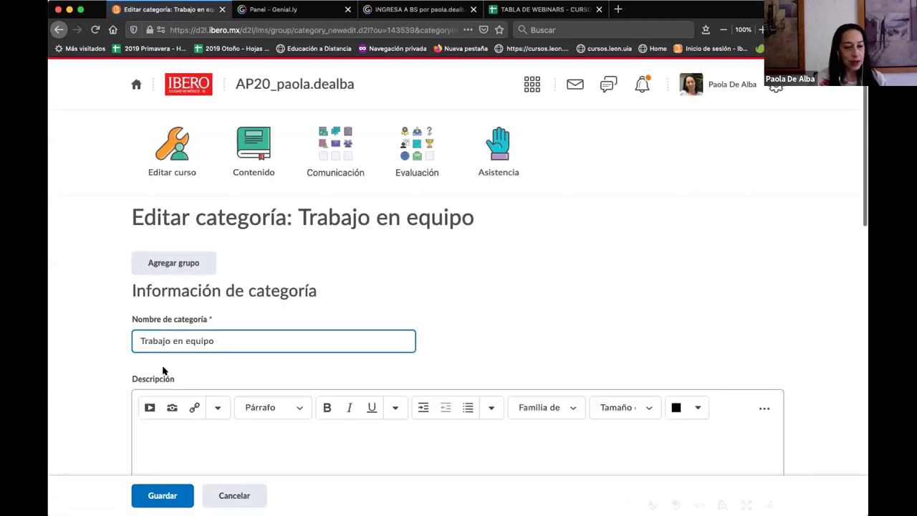
{"action": "left_click", "coordinate": [161, 495]}
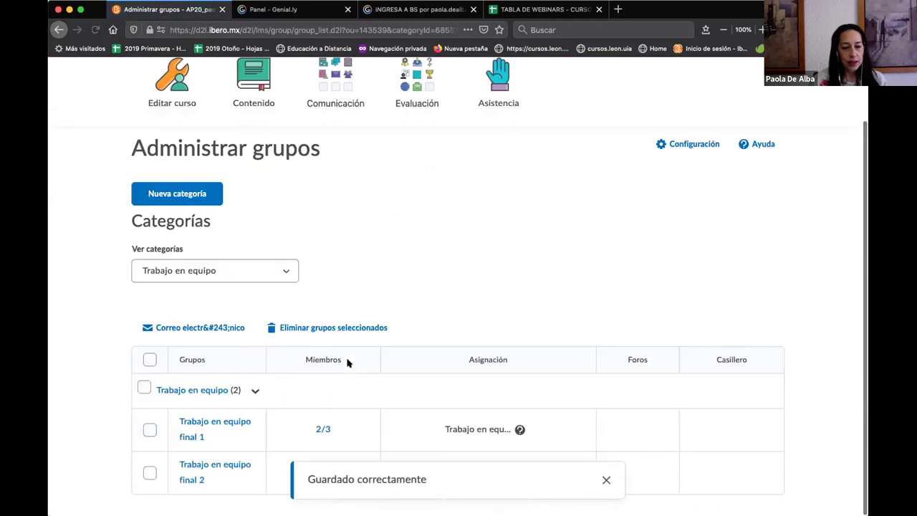
{"action": "left_click", "coordinate": [606, 480]}
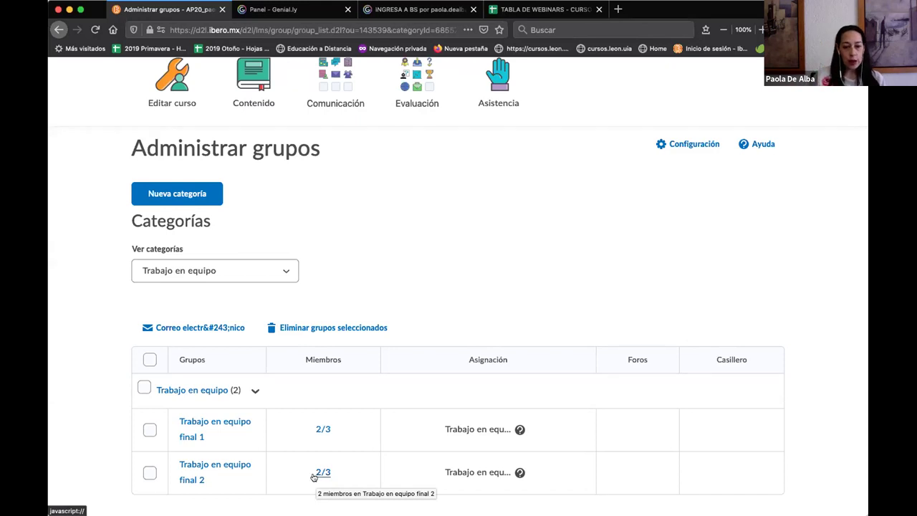
Step: Open the group "Trabajo en equipo final 1" for editing and view its enrolled members
{"action": "left_click", "coordinate": [215, 423]}
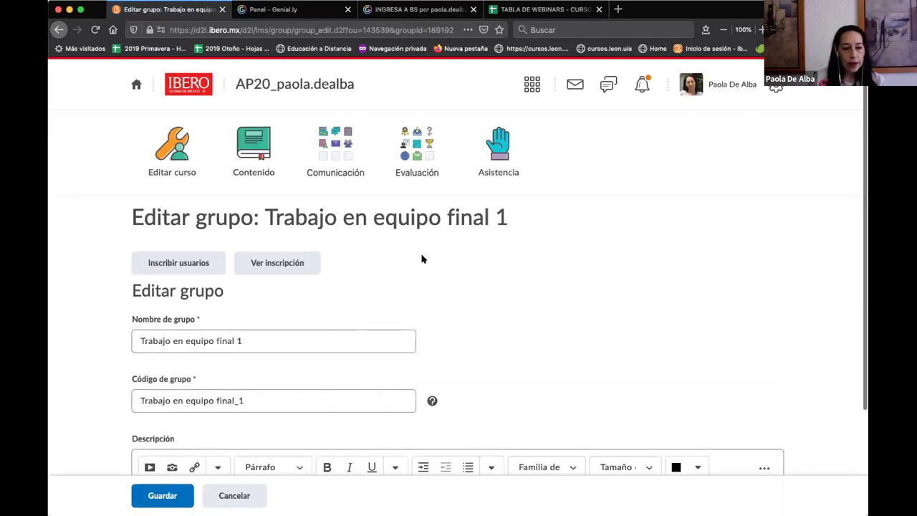
{"action": "scroll", "coordinate": [420, 258], "scroll_direction": "down", "scroll_amount": 2}
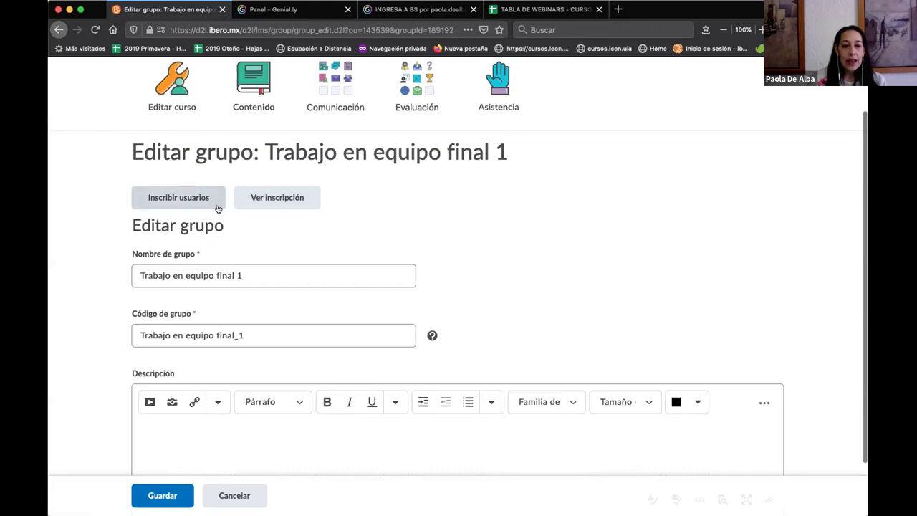
{"action": "left_click", "coordinate": [257, 200]}
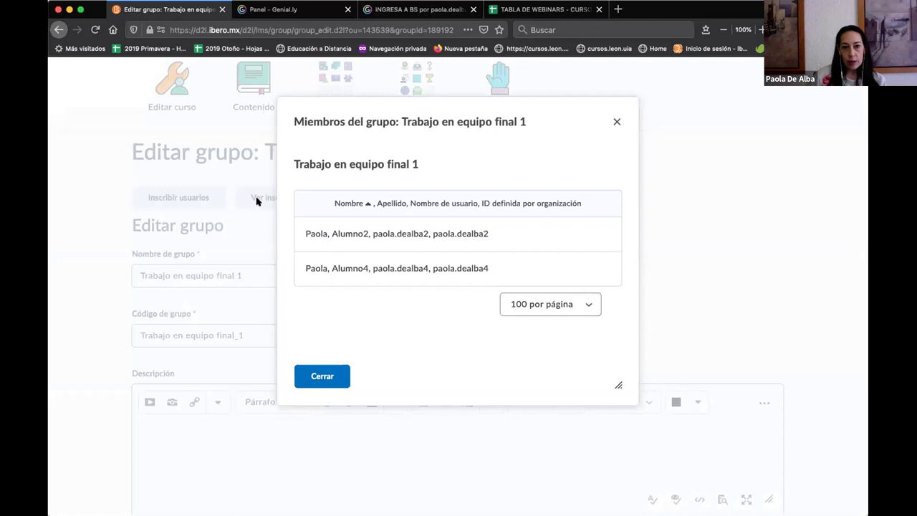
{"action": "left_click", "coordinate": [616, 121]}
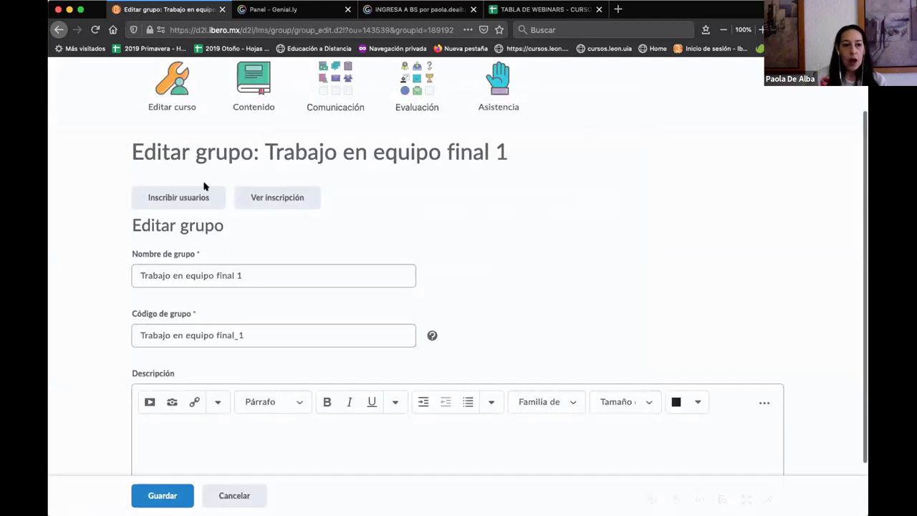
Step: Try unenrolling both members of "Trabajo en equipo final 1", re-enroll the same two students and save the enrolment
{"action": "left_click", "coordinate": [152, 197]}
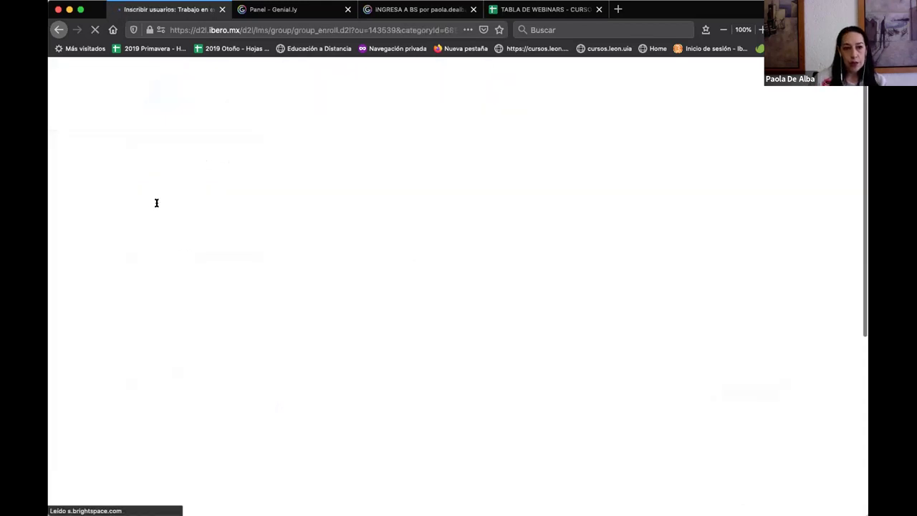
{"action": "scroll", "coordinate": [376, 283], "scroll_direction": "down", "scroll_amount": 5}
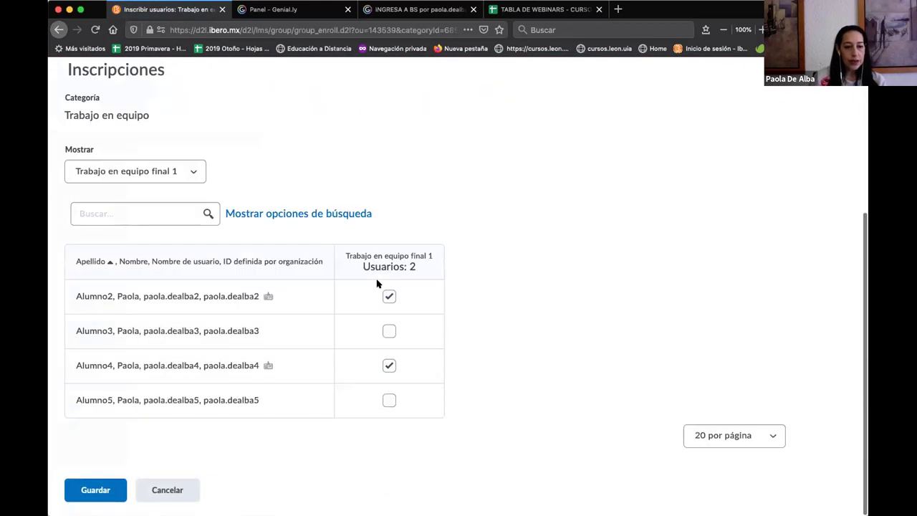
{"action": "scroll", "coordinate": [339, 273], "scroll_direction": "up", "scroll_amount": 3}
{"action": "scroll", "coordinate": [340, 275], "scroll_direction": "down", "scroll_amount": 2}
{"action": "scroll", "coordinate": [339, 274], "scroll_direction": "down", "scroll_amount": 2}
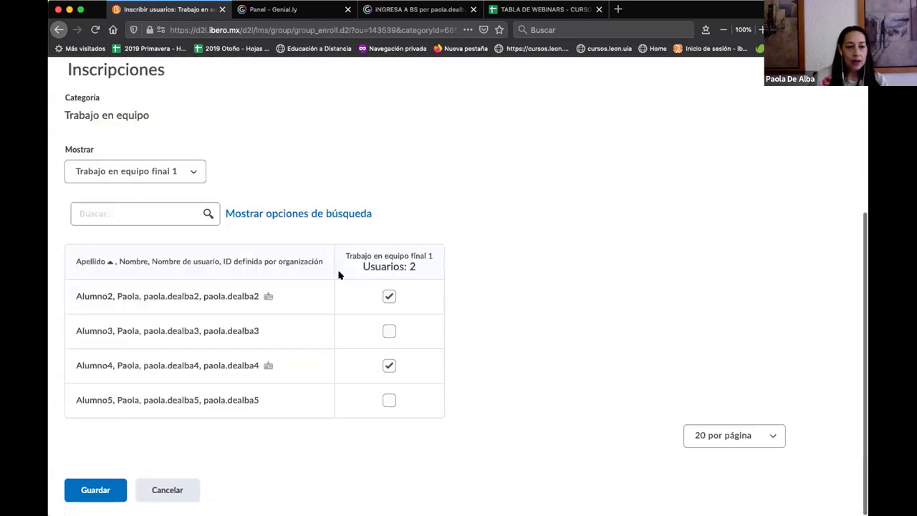
{"action": "left_click", "coordinate": [389, 296]}
{"action": "left_click", "coordinate": [389, 366]}
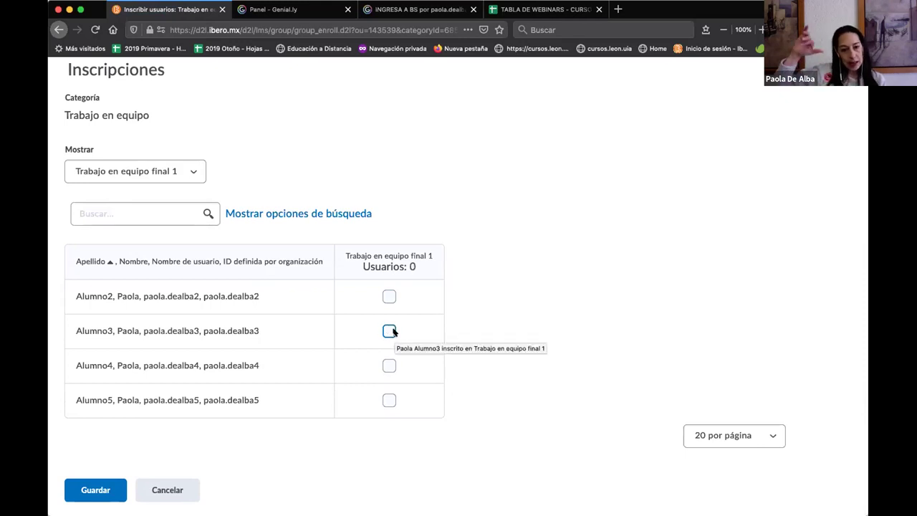
{"action": "left_click", "coordinate": [389, 296]}
{"action": "left_click", "coordinate": [389, 365]}
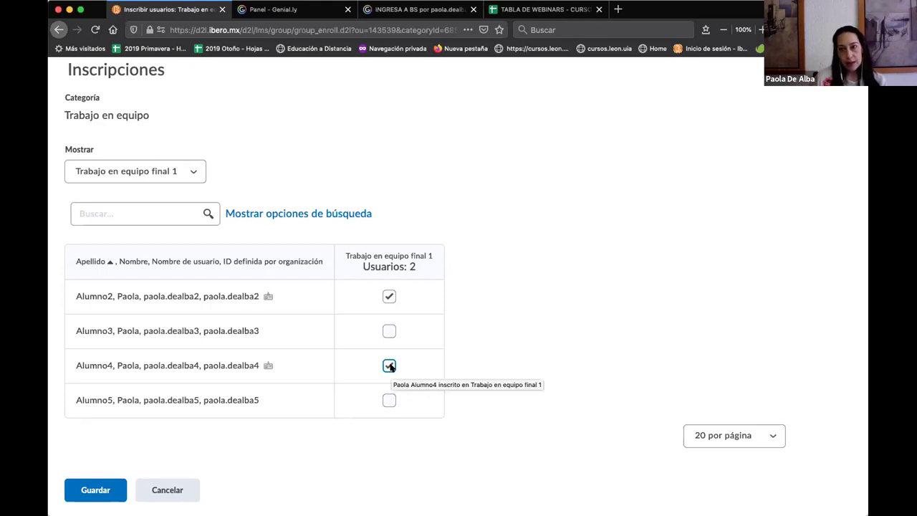
{"action": "left_click", "coordinate": [72, 492]}
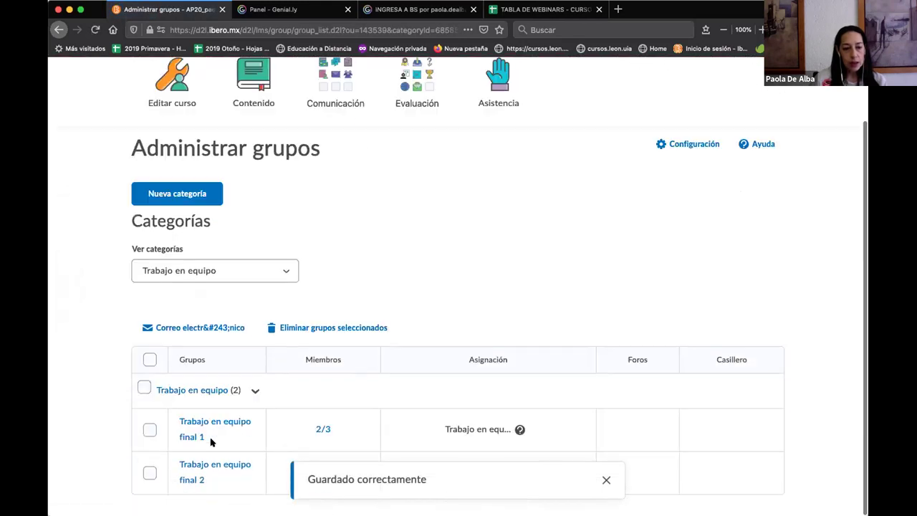
{"action": "left_click", "coordinate": [604, 480]}
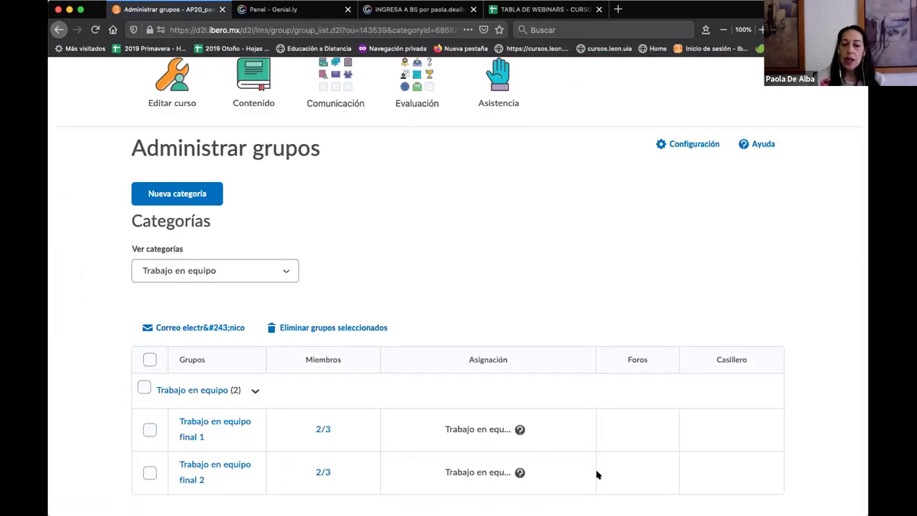
Step: Try unenrolling the first listed member of "Trabajo en equipo final 2", re-enroll the same student and save the enrolment
{"action": "left_click", "coordinate": [191, 468]}
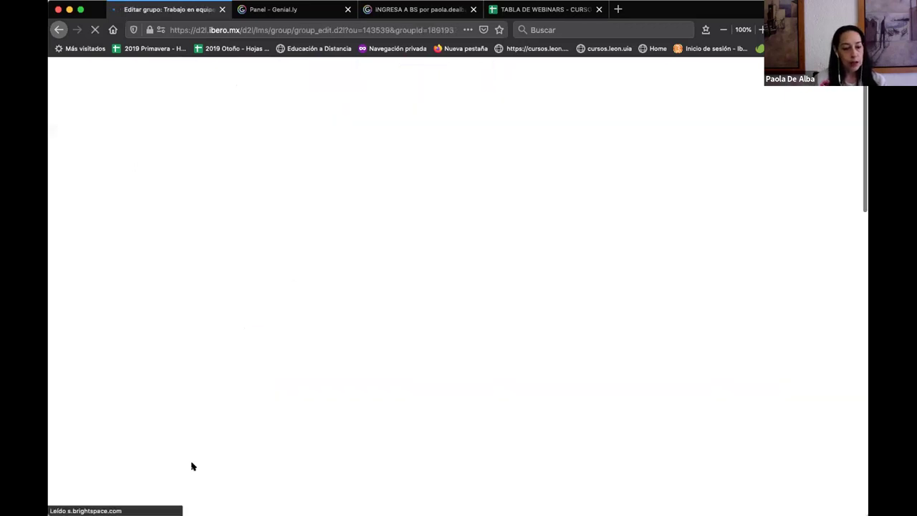
{"action": "scroll", "coordinate": [204, 419], "scroll_direction": "down", "scroll_amount": 3}
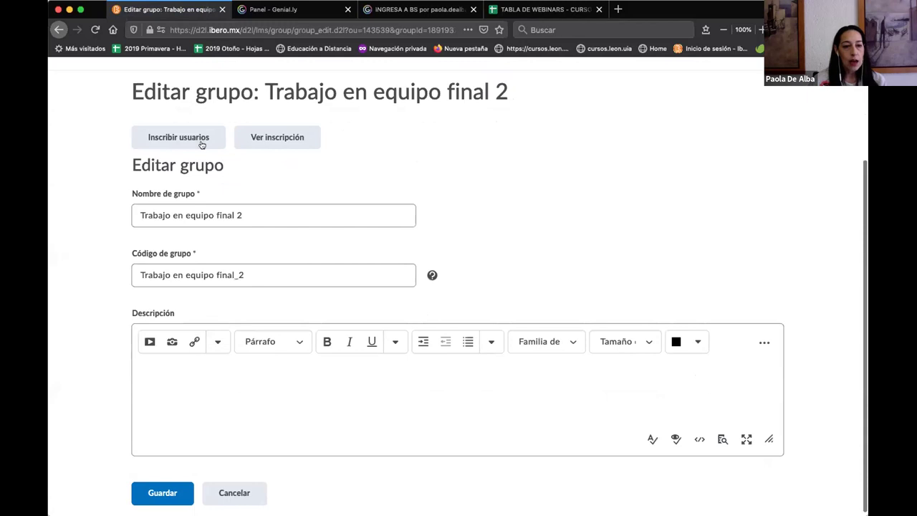
{"action": "left_click", "coordinate": [201, 144]}
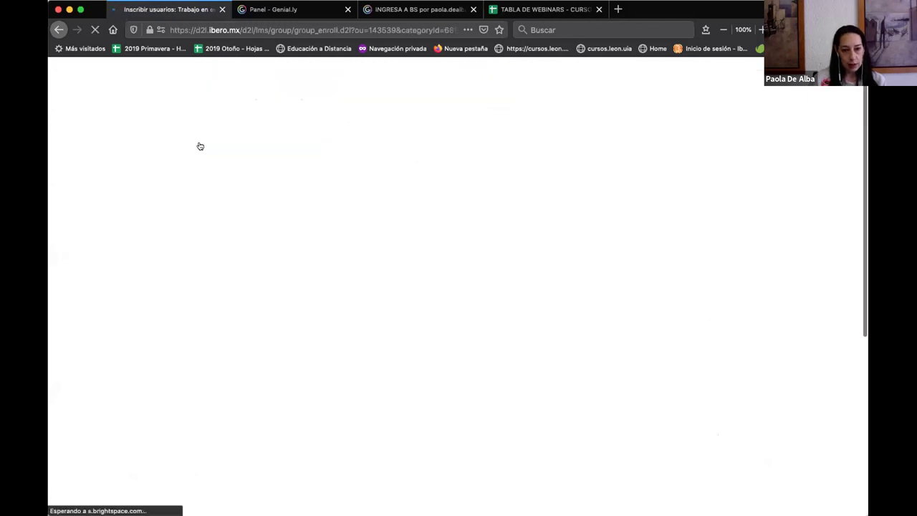
{"action": "scroll", "coordinate": [244, 321], "scroll_direction": "down", "scroll_amount": 5}
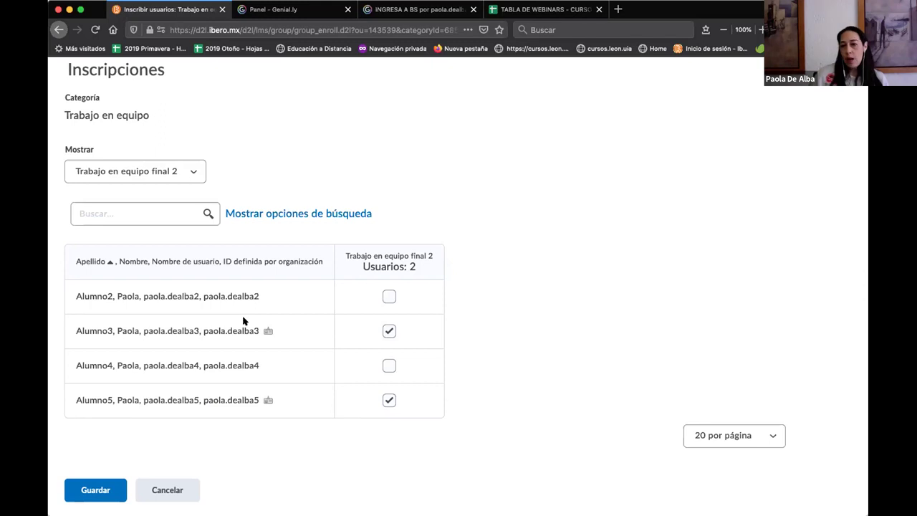
{"action": "left_click", "coordinate": [389, 331]}
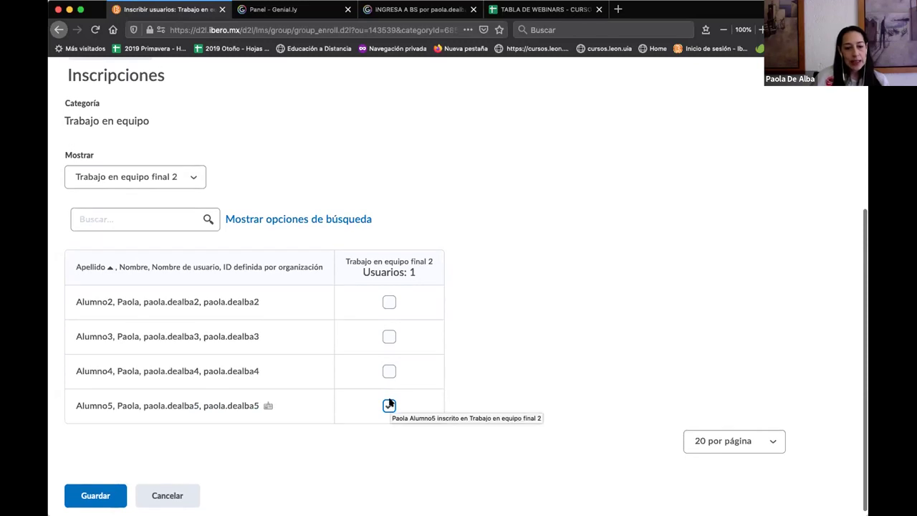
{"action": "left_click", "coordinate": [389, 337]}
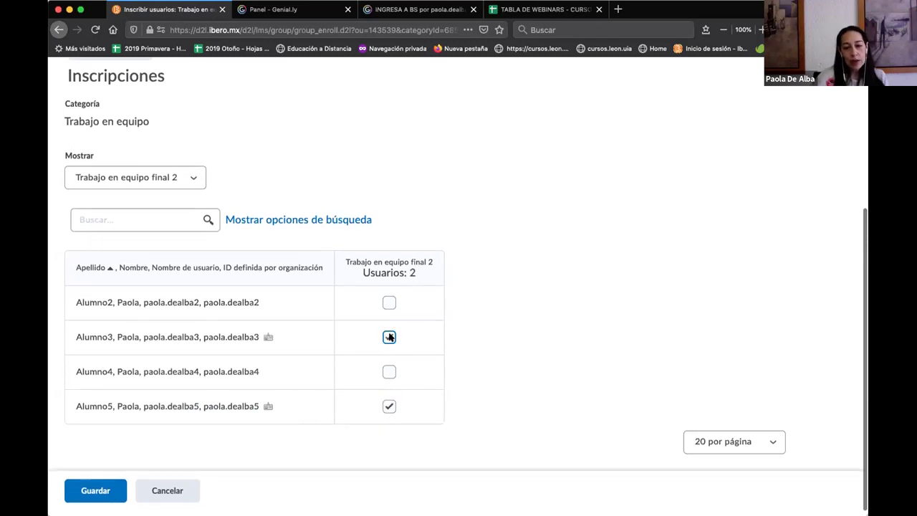
{"action": "left_click", "coordinate": [111, 494]}
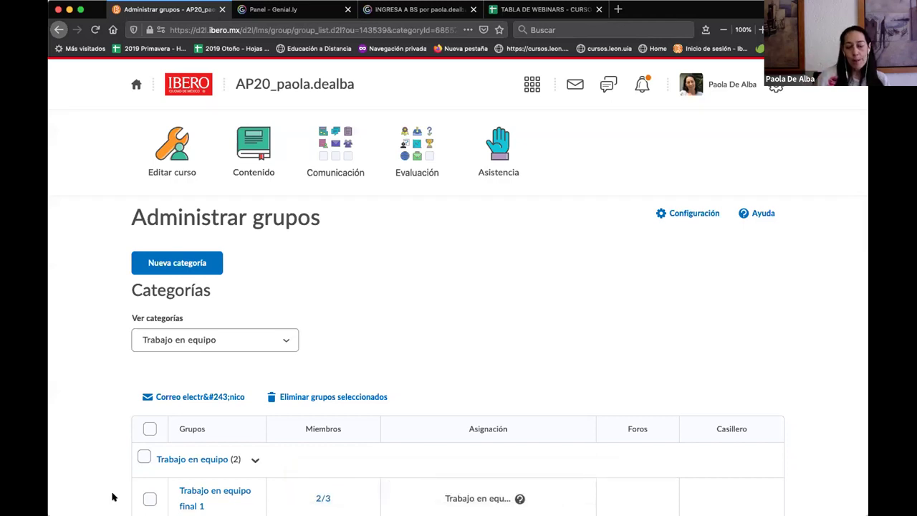
Step: Start a new assignment in the course's Actividades section
{"action": "scroll", "coordinate": [358, 359], "scroll_direction": "down", "scroll_amount": 2}
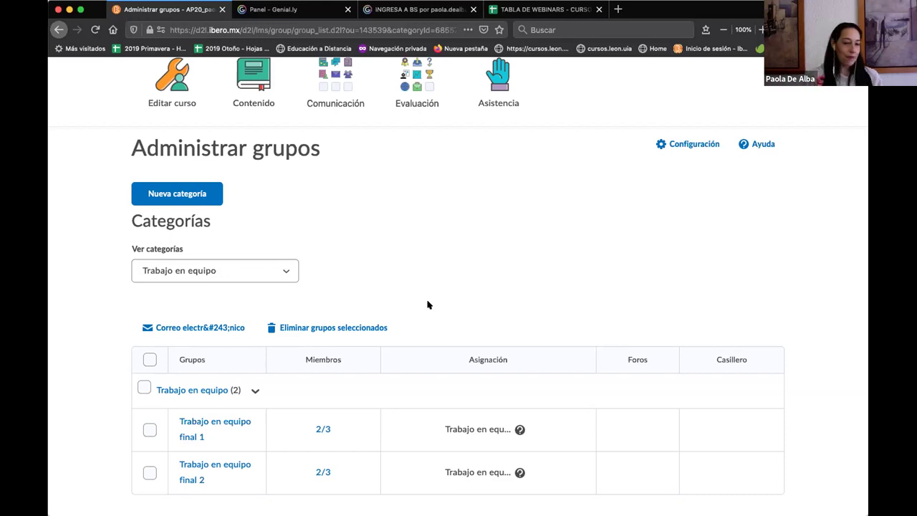
{"action": "scroll", "coordinate": [436, 212], "scroll_direction": "up", "scroll_amount": 2}
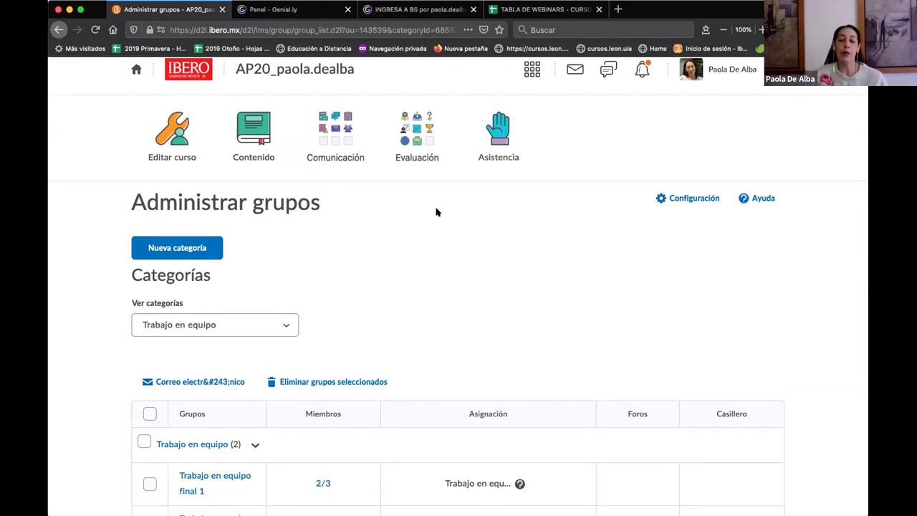
{"action": "left_click", "coordinate": [417, 141]}
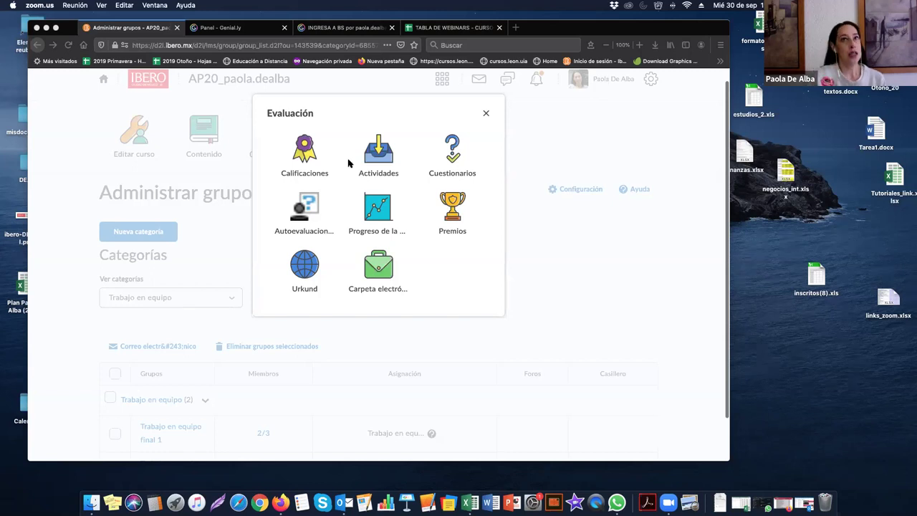
{"action": "left_click", "coordinate": [376, 156]}
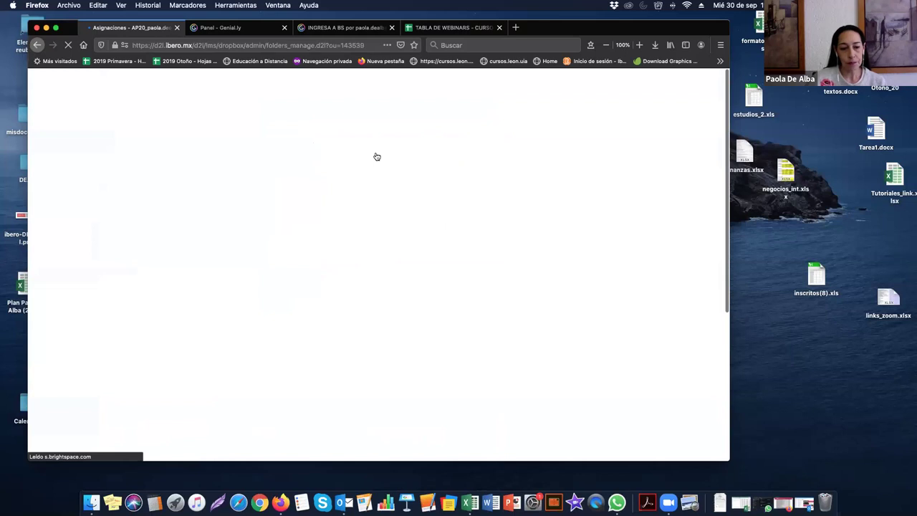
{"action": "left_click", "coordinate": [115, 243]}
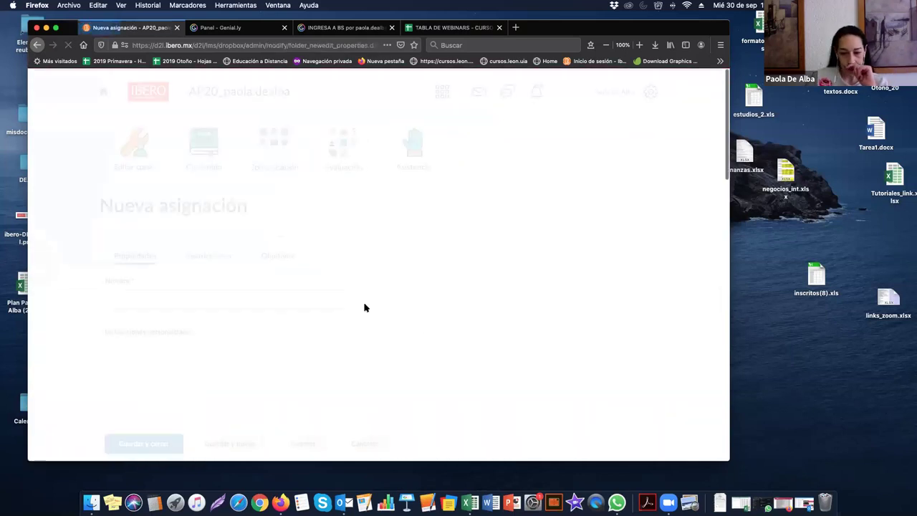
Step: Name the new assignment "Tarea 1"
{"action": "left_click", "coordinate": [177, 306]}
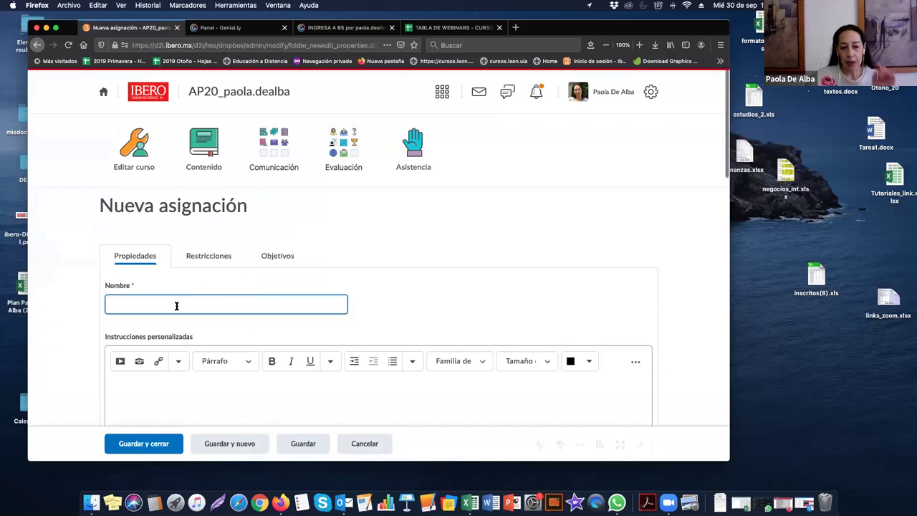
{"action": "type", "text": "tARE"}
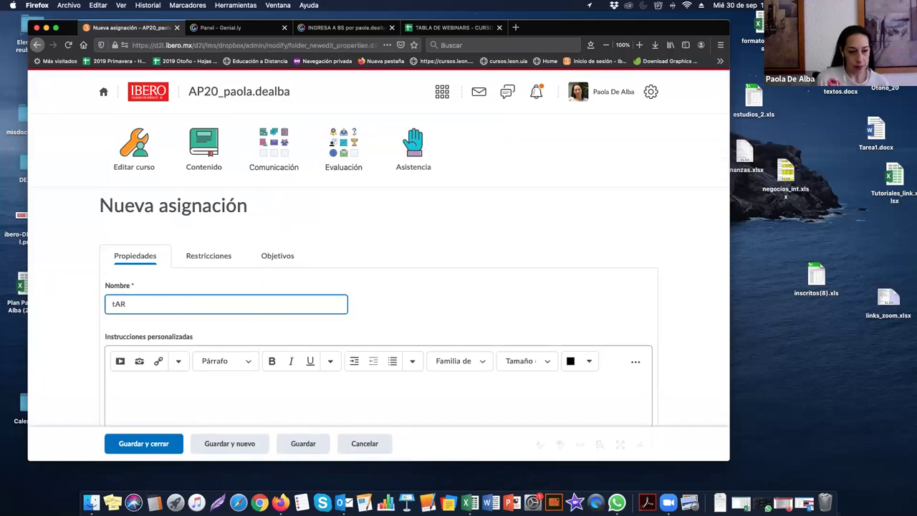
{"action": "key", "text": "BackSpace"}
{"action": "key", "text": "BackSpace"}
{"action": "key", "text": "BackSpace"}
{"action": "key", "text": "BackSpace"}
{"action": "type", "text": "Tarea 1"}
{"action": "left_click", "coordinate": [406, 289]}
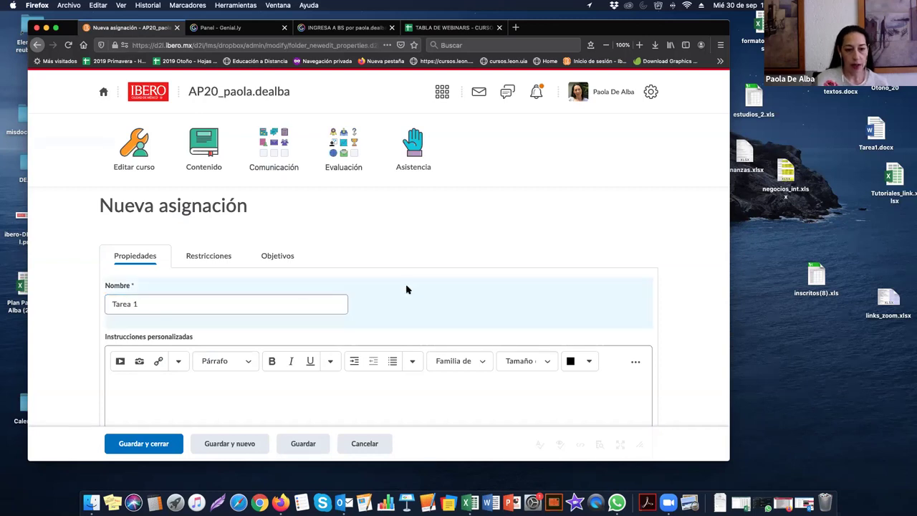
Step: Make Tarea 1 a group assignment linked to the group category "Trabajo final"
{"action": "scroll", "coordinate": [387, 285], "scroll_direction": "down", "scroll_amount": 3}
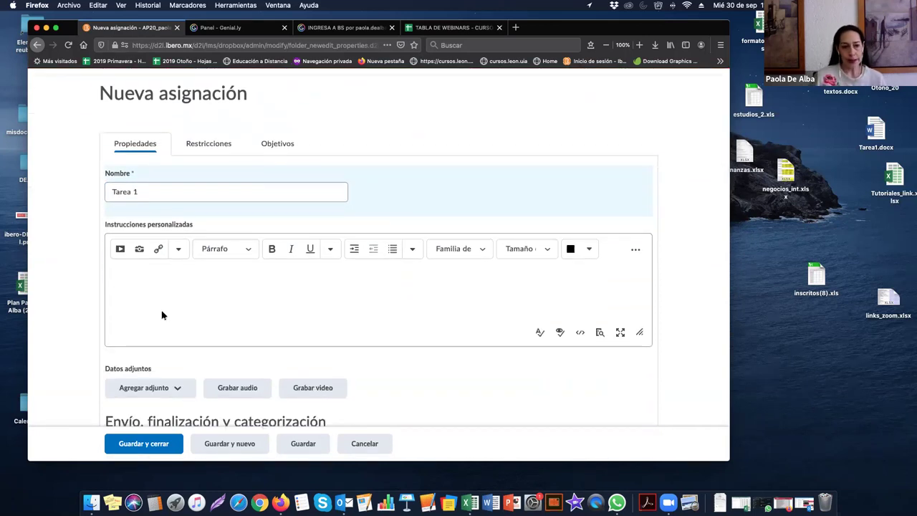
{"action": "scroll", "coordinate": [162, 315], "scroll_direction": "down", "scroll_amount": 2}
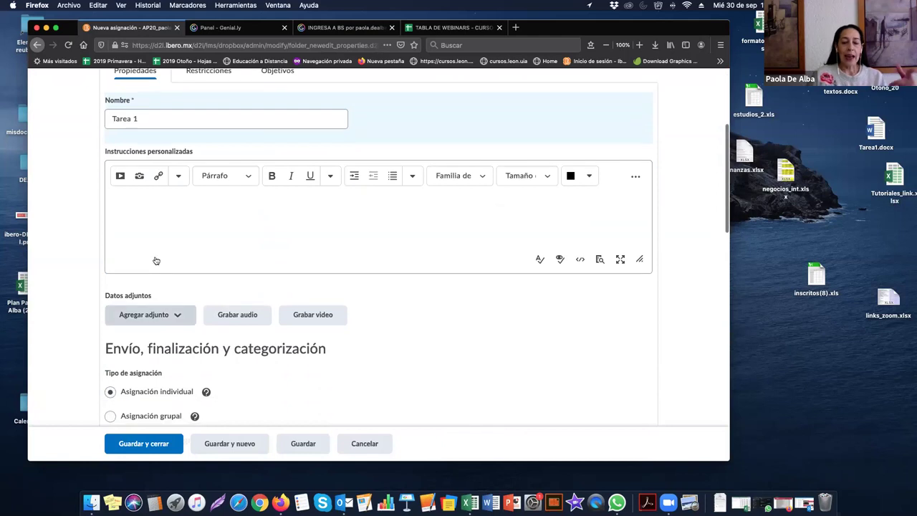
{"action": "scroll", "coordinate": [159, 244], "scroll_direction": "down", "scroll_amount": 4}
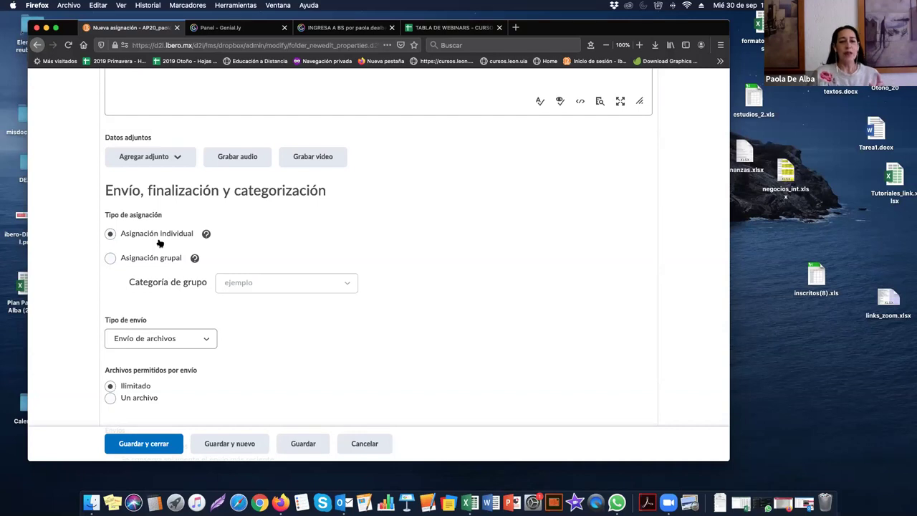
{"action": "left_click", "coordinate": [110, 258]}
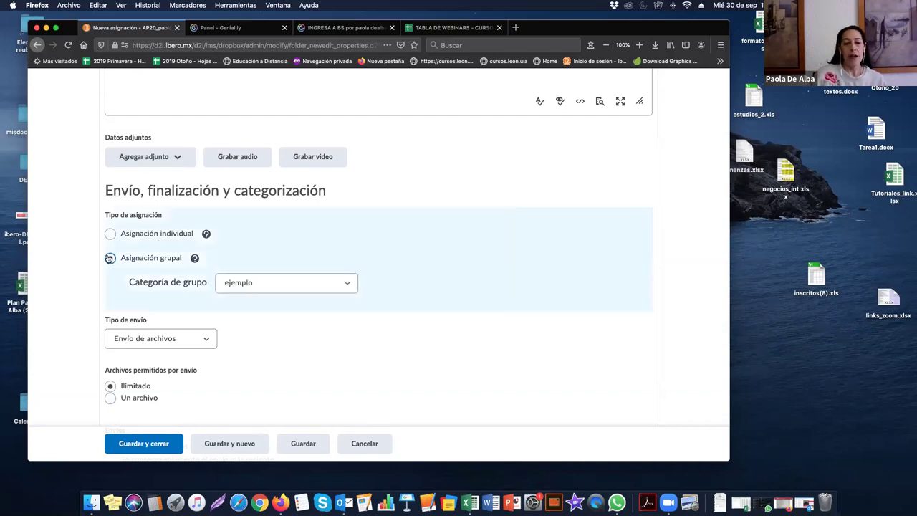
{"action": "left_click", "coordinate": [251, 283]}
{"action": "left_click", "coordinate": [251, 339]}
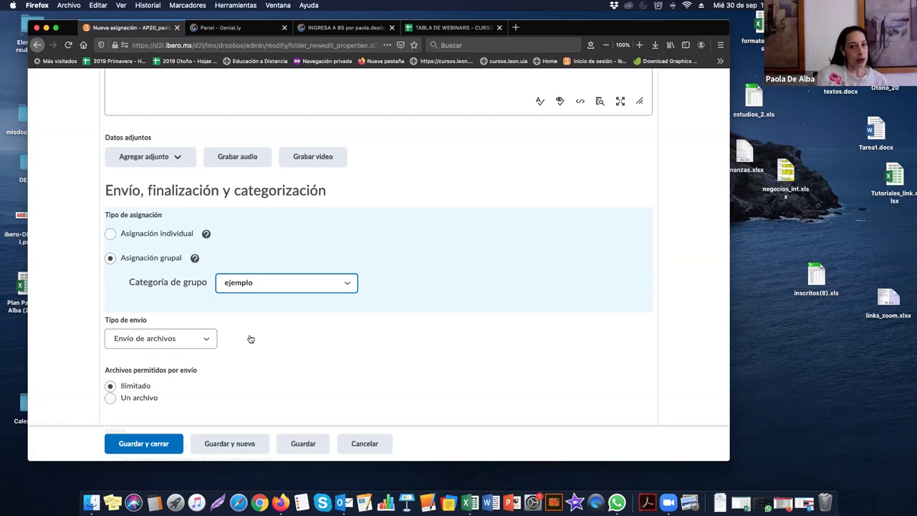
Step: Try the group categories "Trabajo en equipo" and "Equipo 2" for the assignment, and return to "Trabajo final"
{"action": "left_click", "coordinate": [268, 294]}
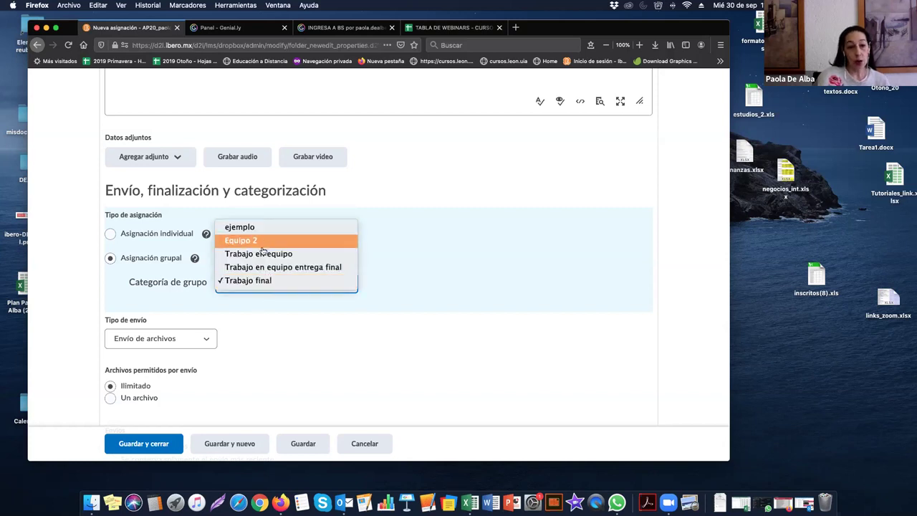
{"action": "left_click", "coordinate": [262, 255]}
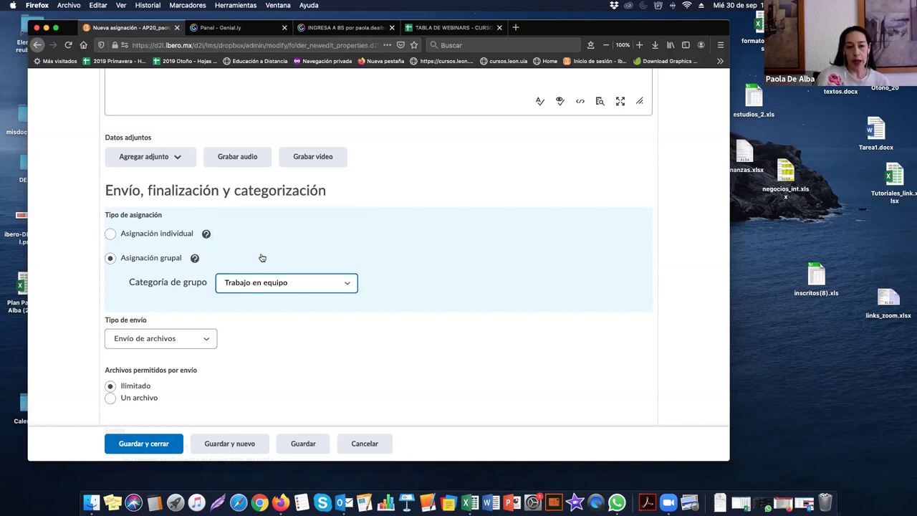
{"action": "left_click", "coordinate": [254, 293]}
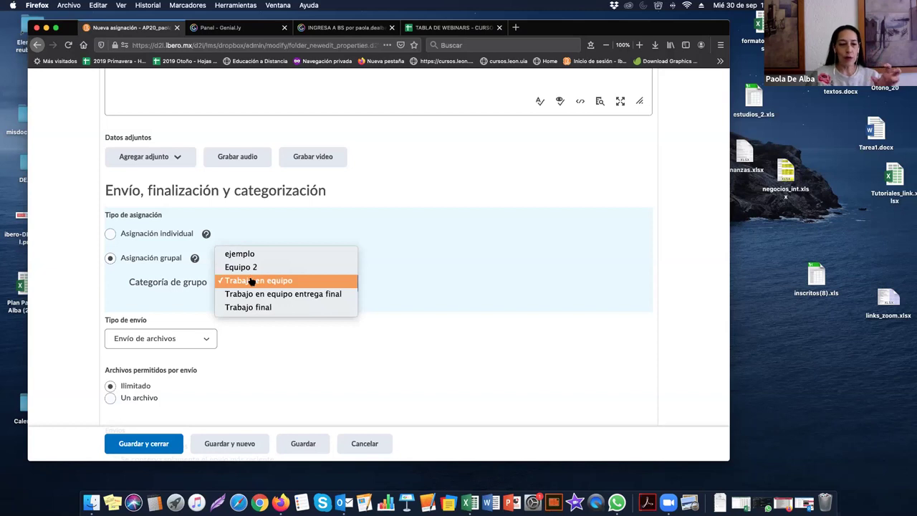
{"action": "left_click", "coordinate": [250, 267]}
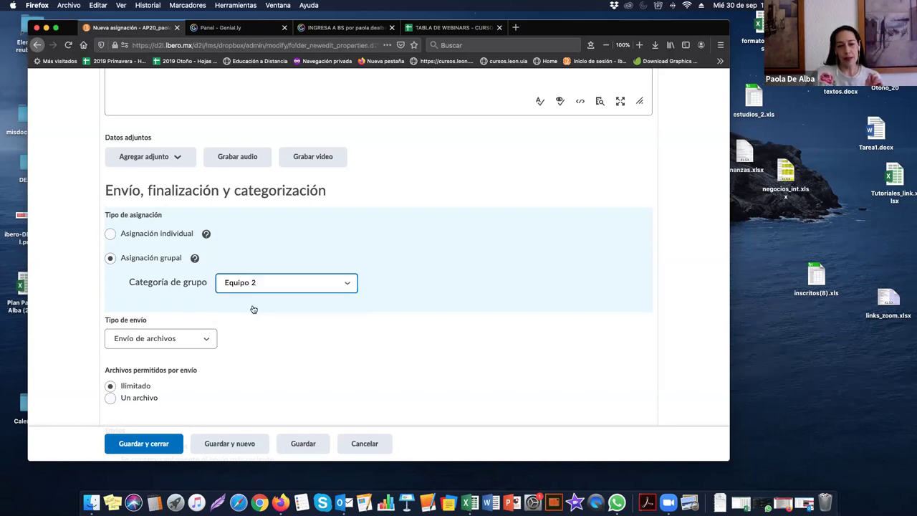
{"action": "left_click", "coordinate": [260, 286]}
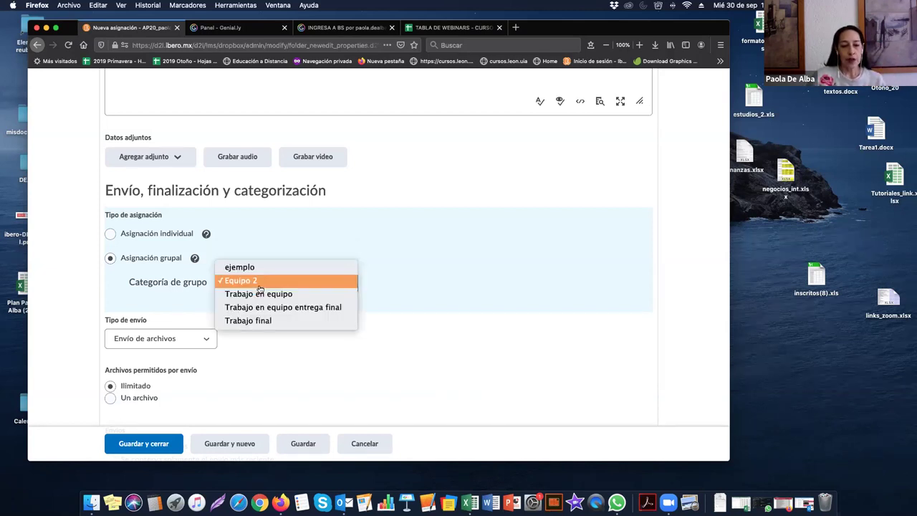
{"action": "key", "text": "Escape"}
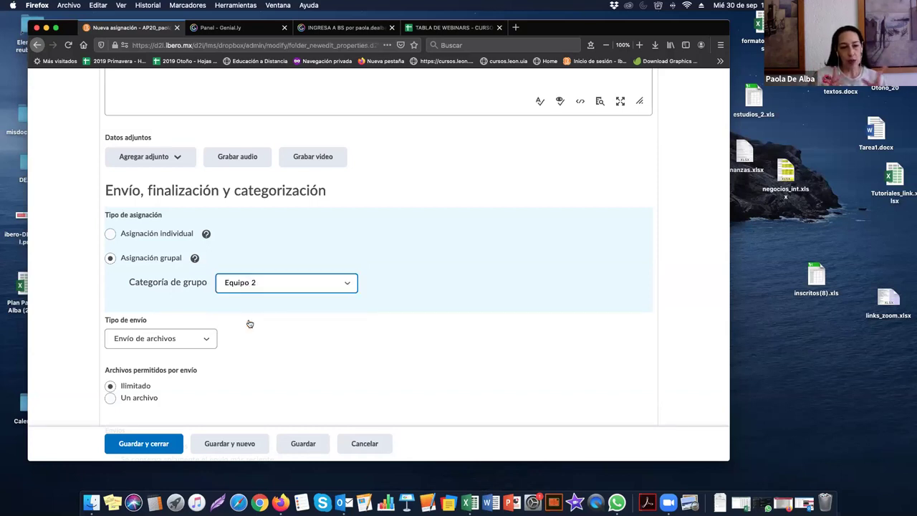
{"action": "key", "text": "Down"}
Step: Examine the assignment's submission, notification, scoring, rubric and annotation settings
{"action": "scroll", "coordinate": [249, 323], "scroll_direction": "down", "scroll_amount": 3}
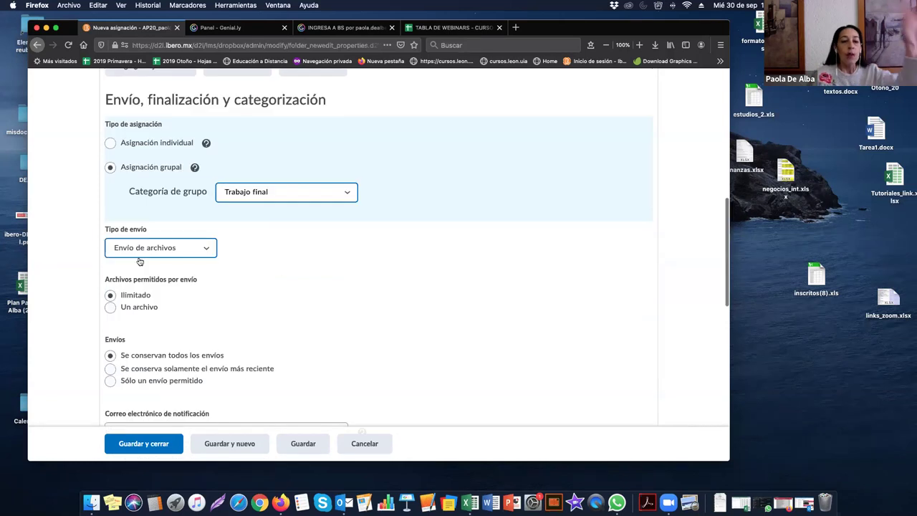
{"action": "scroll", "coordinate": [182, 315], "scroll_direction": "down", "scroll_amount": 7}
{"action": "left_click", "coordinate": [183, 315]}
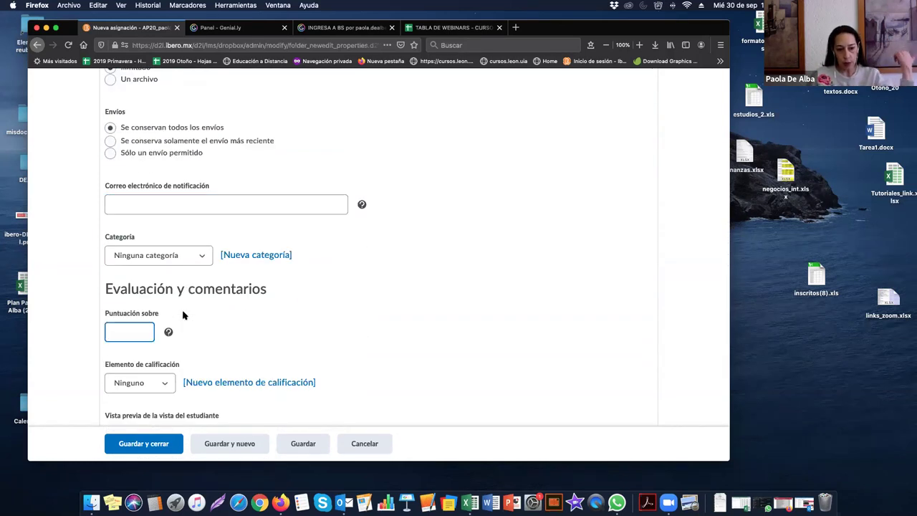
{"action": "scroll", "coordinate": [182, 315], "scroll_direction": "down", "scroll_amount": 2}
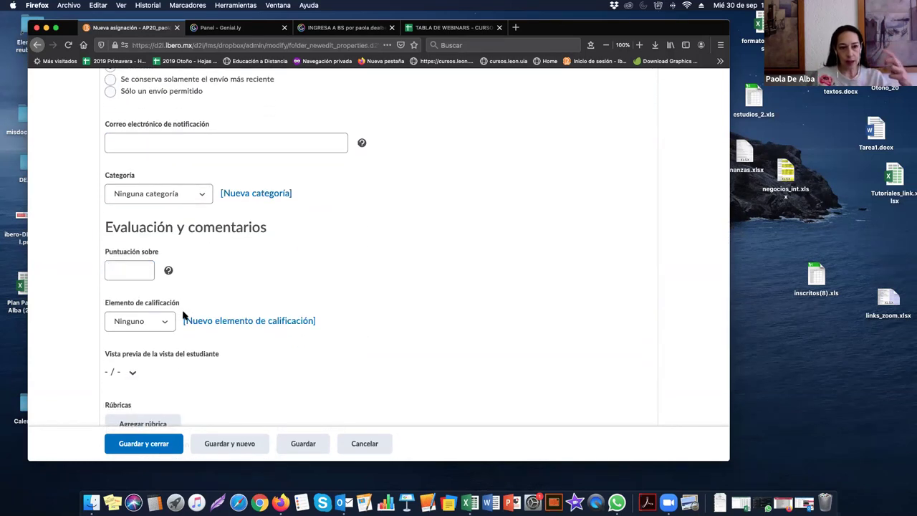
{"action": "scroll", "coordinate": [182, 315], "scroll_direction": "up", "scroll_amount": 4}
{"action": "scroll", "coordinate": [183, 316], "scroll_direction": "down", "scroll_amount": 4}
{"action": "scroll", "coordinate": [185, 316], "scroll_direction": "down", "scroll_amount": 6}
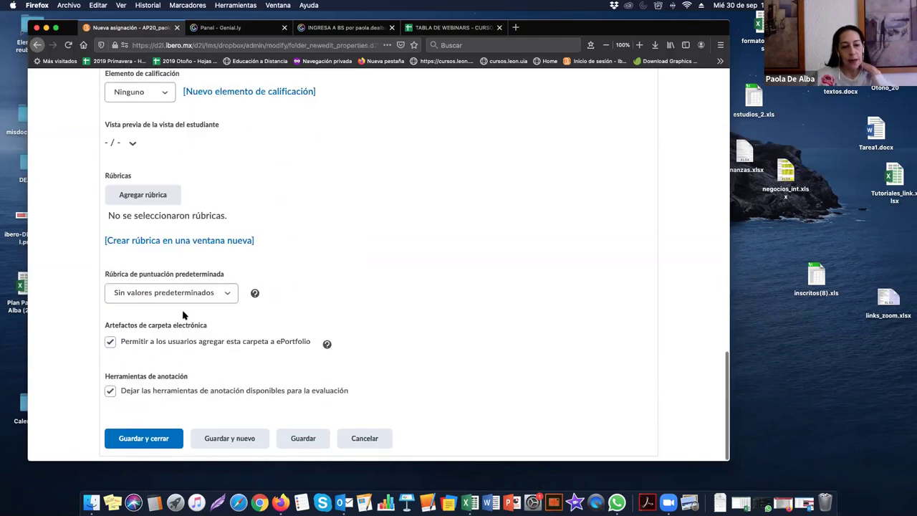
{"action": "scroll", "coordinate": [182, 315], "scroll_direction": "up", "scroll_amount": 10}
{"action": "scroll", "coordinate": [182, 315], "scroll_direction": "up", "scroll_amount": 15}
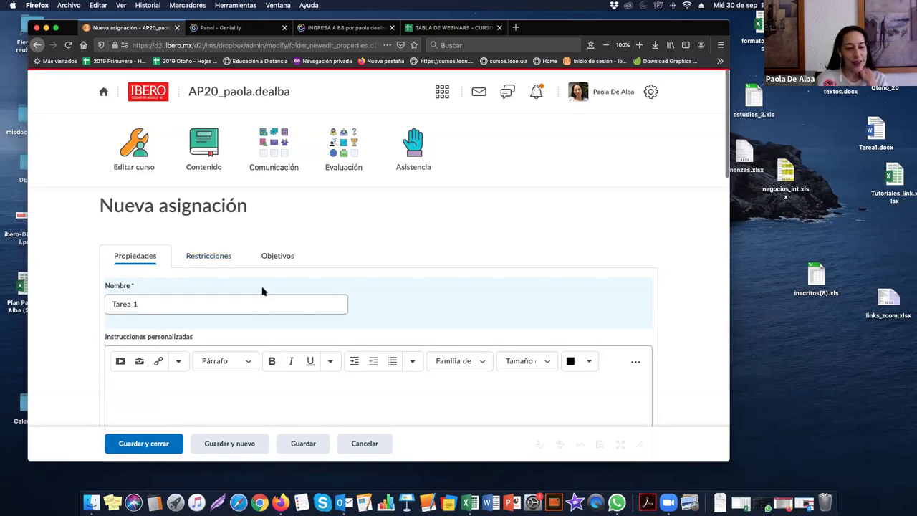
Step: Save and close the assignment "Tarea 1" and review the group assignments in the assignment list
{"action": "left_click", "coordinate": [178, 304]}
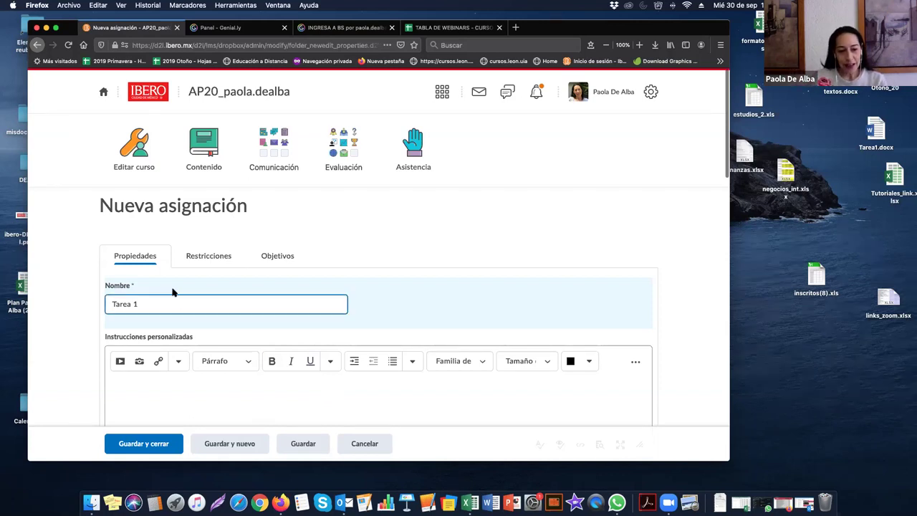
{"action": "left_click", "coordinate": [146, 446]}
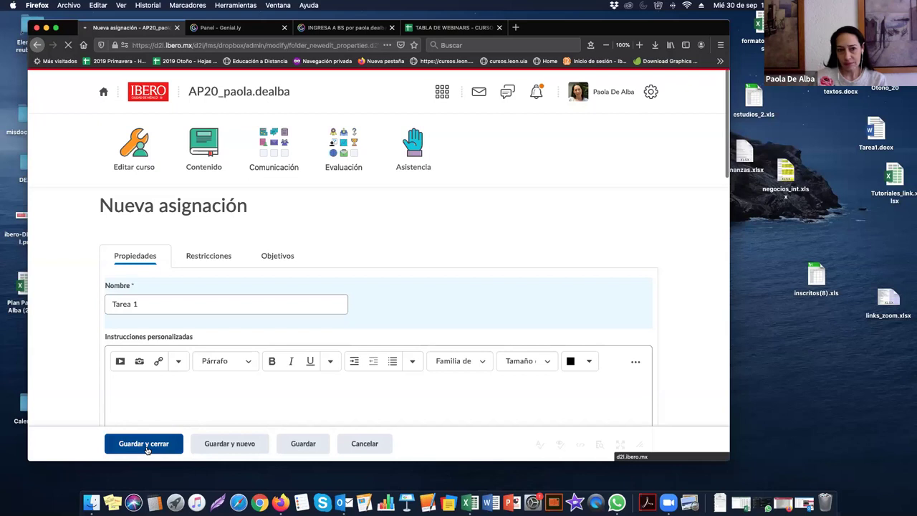
{"action": "scroll", "coordinate": [262, 368], "scroll_direction": "down", "scroll_amount": 5}
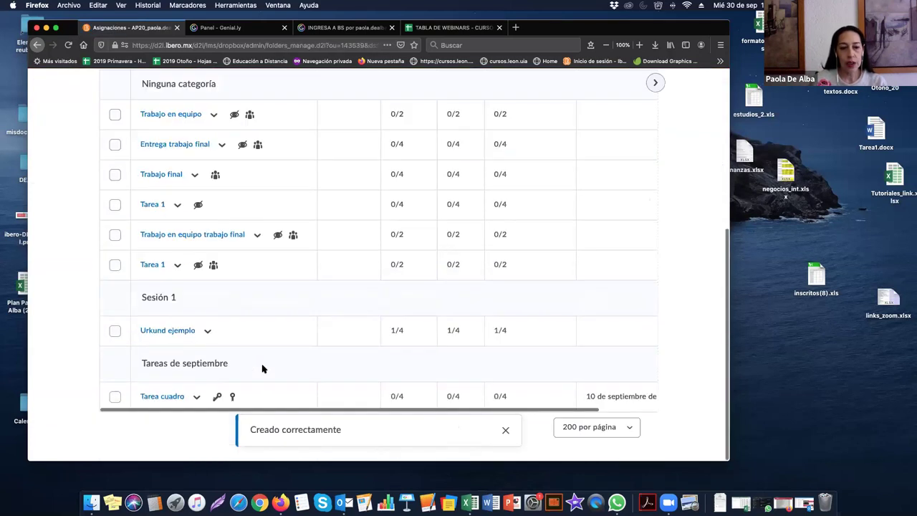
{"action": "scroll", "coordinate": [254, 151], "scroll_direction": "up", "scroll_amount": 2}
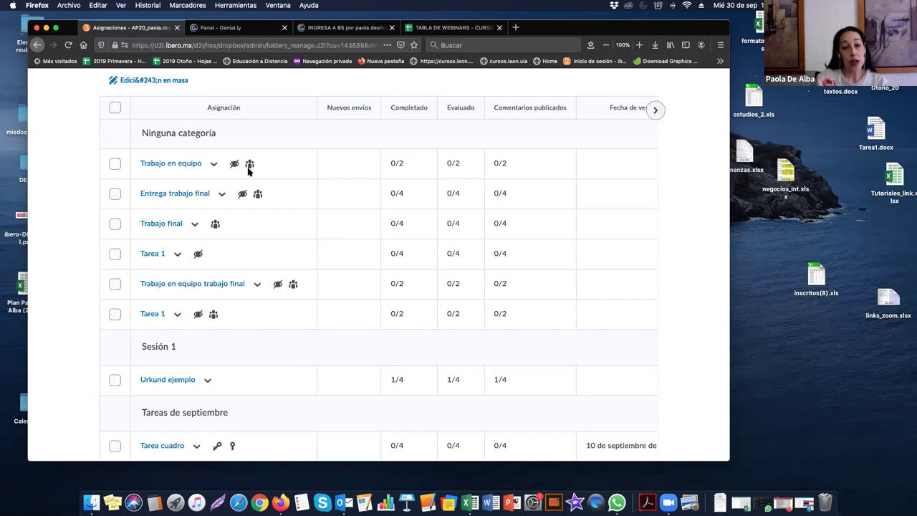
{"action": "scroll", "coordinate": [247, 170], "scroll_direction": "right", "scroll_amount": 2}
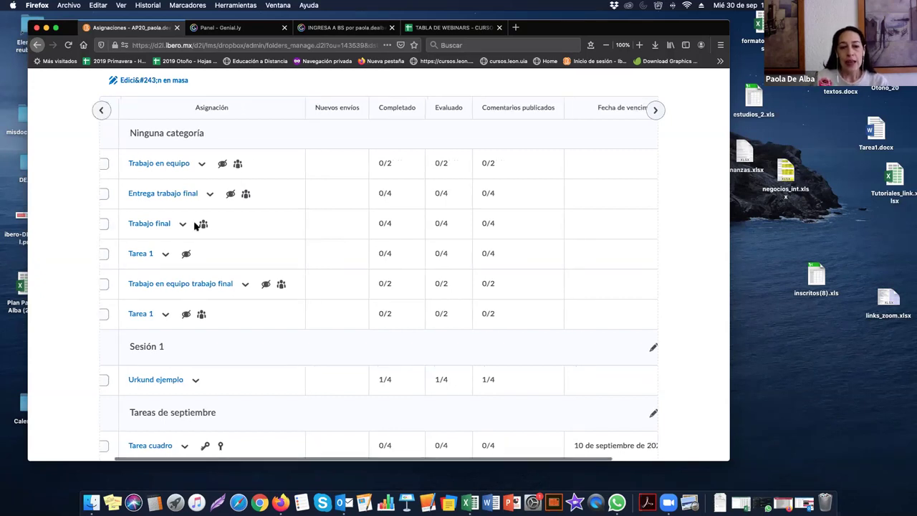
{"action": "scroll", "coordinate": [233, 215], "scroll_direction": "left", "scroll_amount": 2}
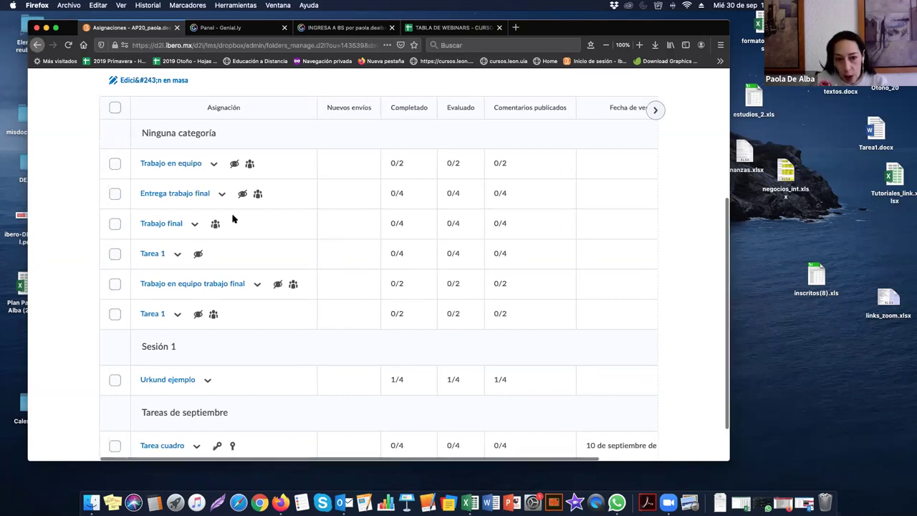
Step: Open the assignment "Trabajo final" for editing and review its visibility, due date and availability restrictions
{"action": "left_click", "coordinate": [194, 227]}
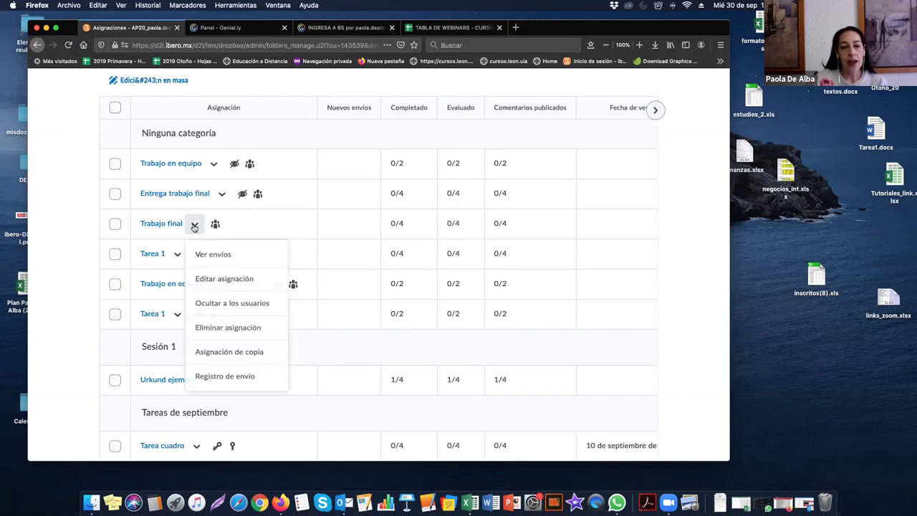
{"action": "left_click", "coordinate": [219, 283]}
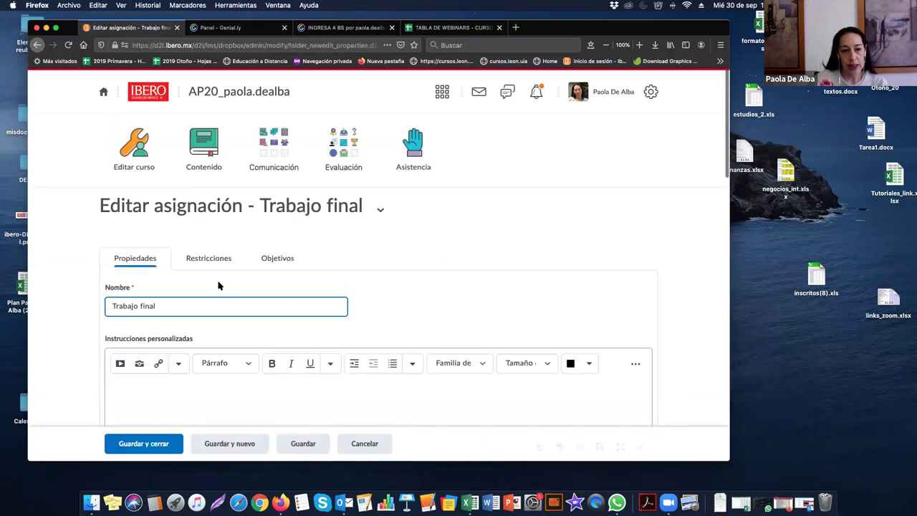
{"action": "right_click", "coordinate": [204, 261]}
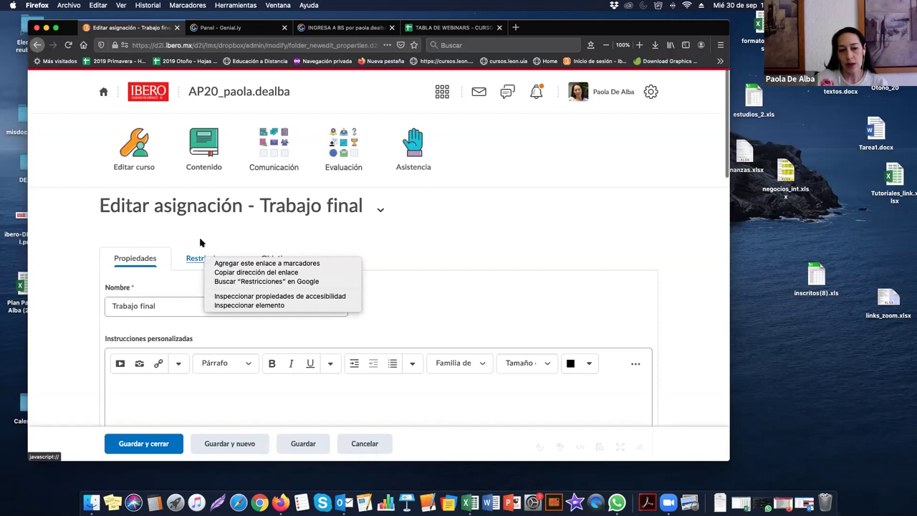
{"action": "left_click", "coordinate": [195, 258]}
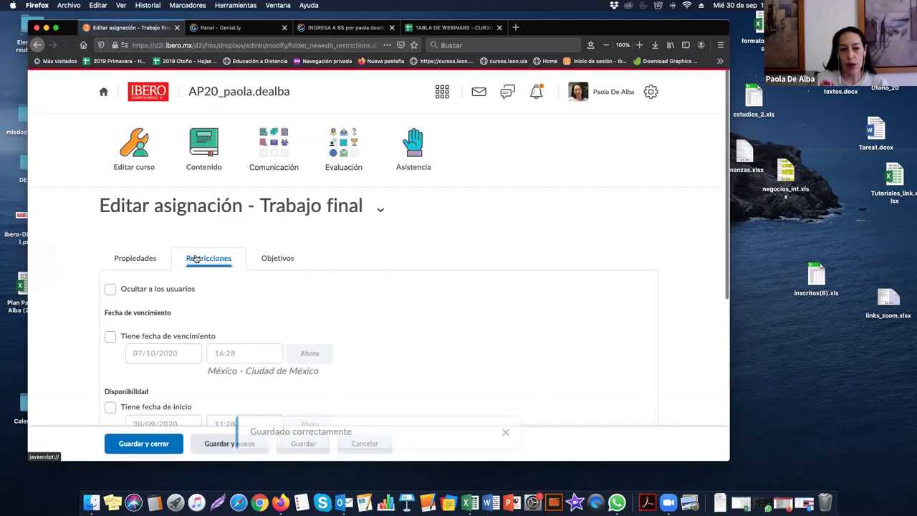
{"action": "scroll", "coordinate": [289, 313], "scroll_direction": "down", "scroll_amount": 3}
{"action": "scroll", "coordinate": [289, 313], "scroll_direction": "down", "scroll_amount": 1}
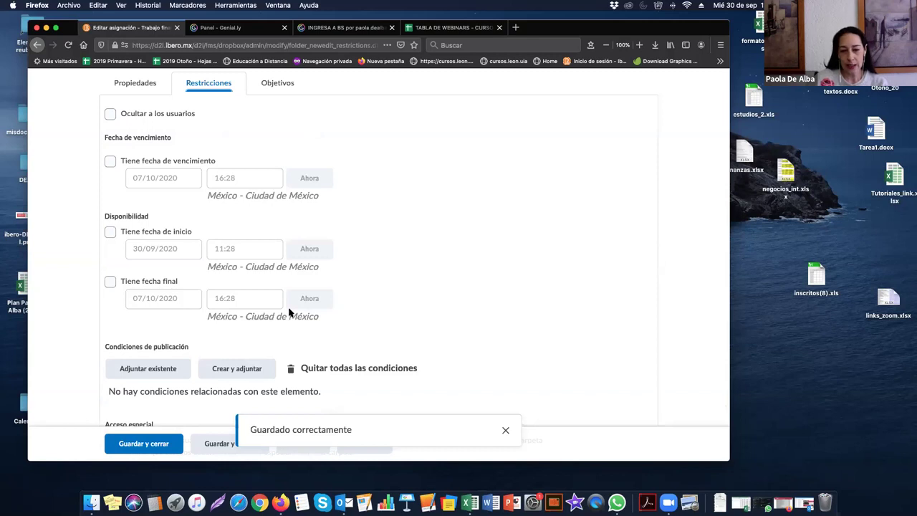
Step: Cancel editing the assignment "Trabajo final" and open the course's discussion forum list to review the "Trabajo en equipo" topics
{"action": "left_click", "coordinate": [506, 430]}
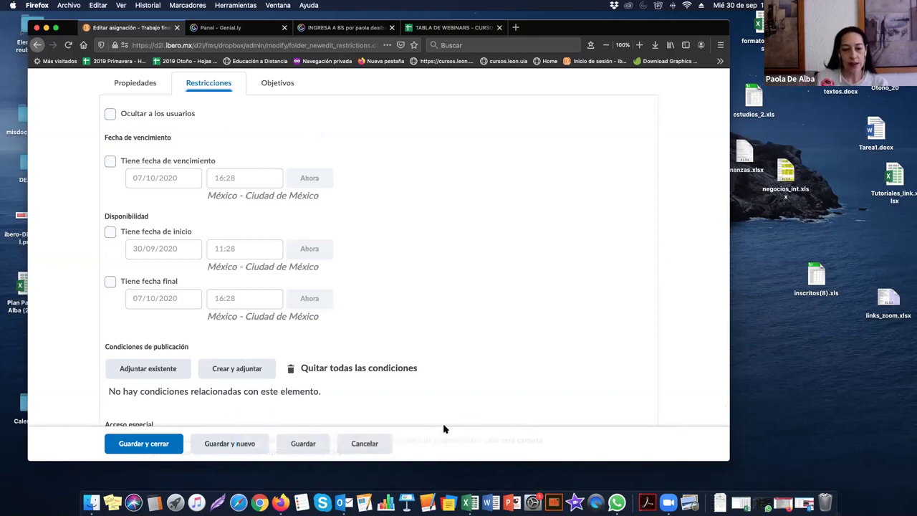
{"action": "left_click", "coordinate": [387, 443]}
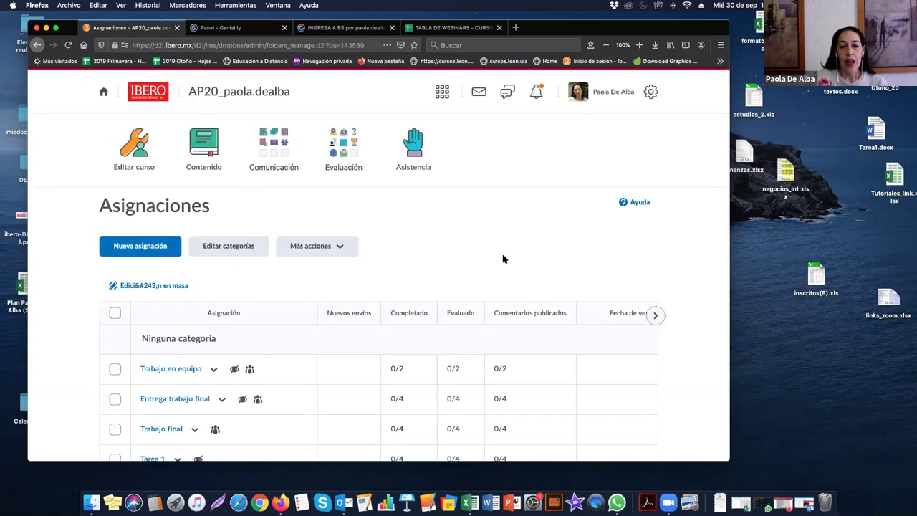
{"action": "left_click", "coordinate": [266, 138]}
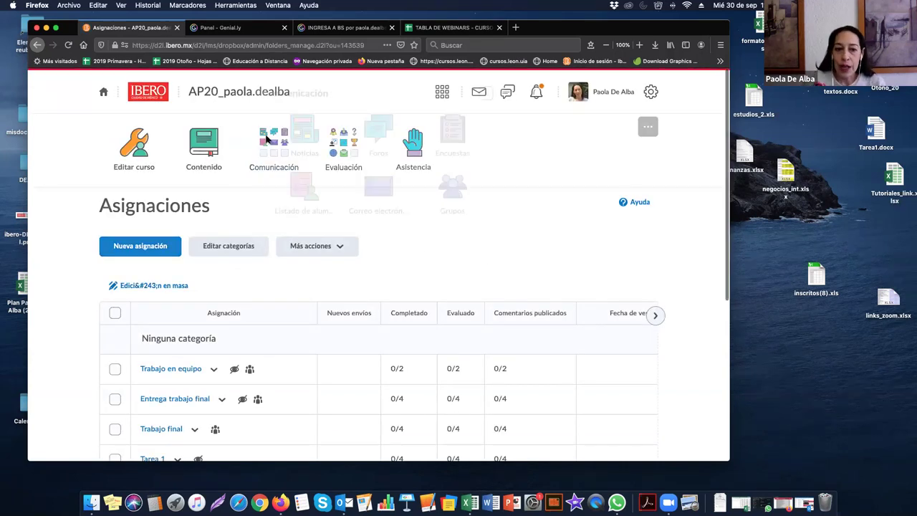
{"action": "left_click", "coordinate": [372, 159]}
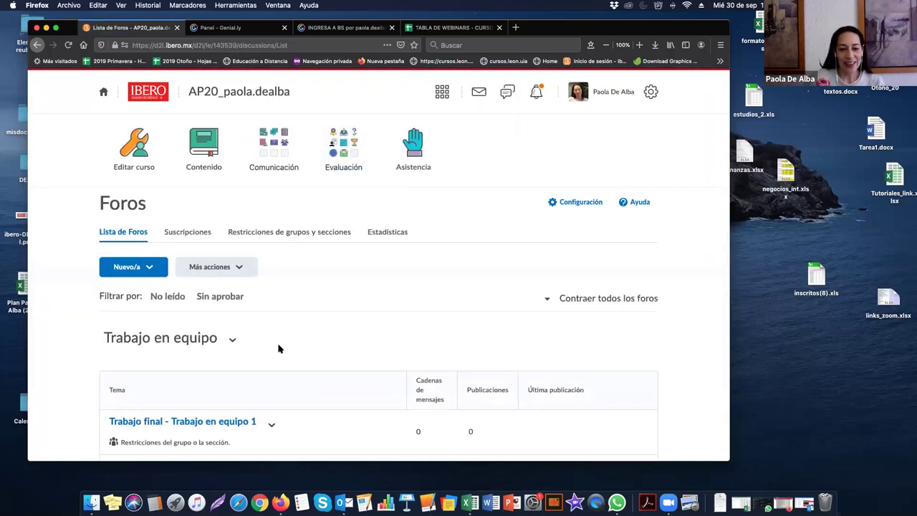
{"action": "scroll", "coordinate": [279, 348], "scroll_direction": "down", "scroll_amount": 5}
{"action": "scroll", "coordinate": [176, 270], "scroll_direction": "up", "scroll_amount": 3}
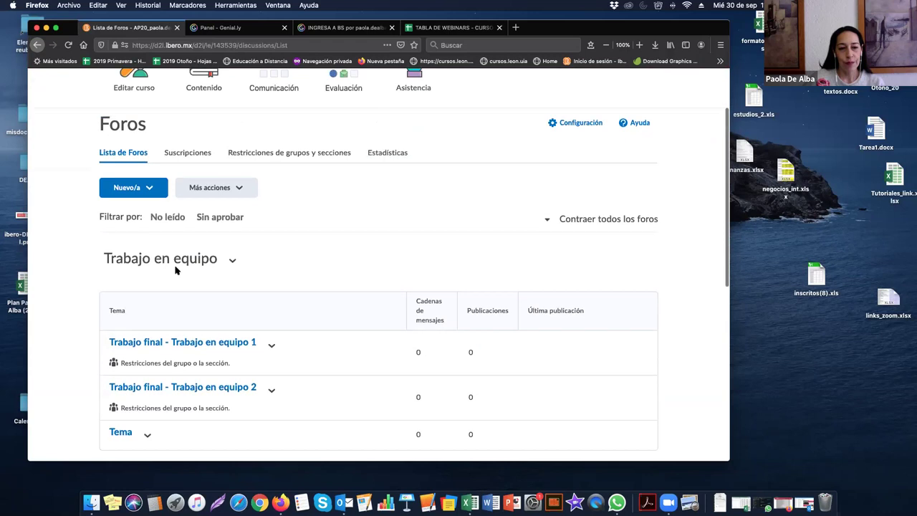
{"action": "scroll", "coordinate": [168, 218], "scroll_direction": "up", "scroll_amount": 1}
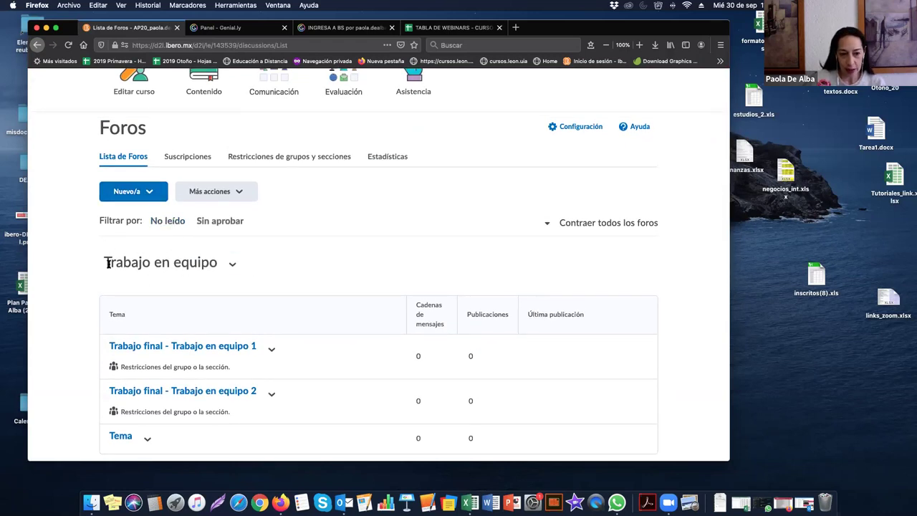
Step: Start a new topic titled "Foro trabajo final equipos" in the forum "Trabajo en equipo"
{"action": "left_click", "coordinate": [141, 197]}
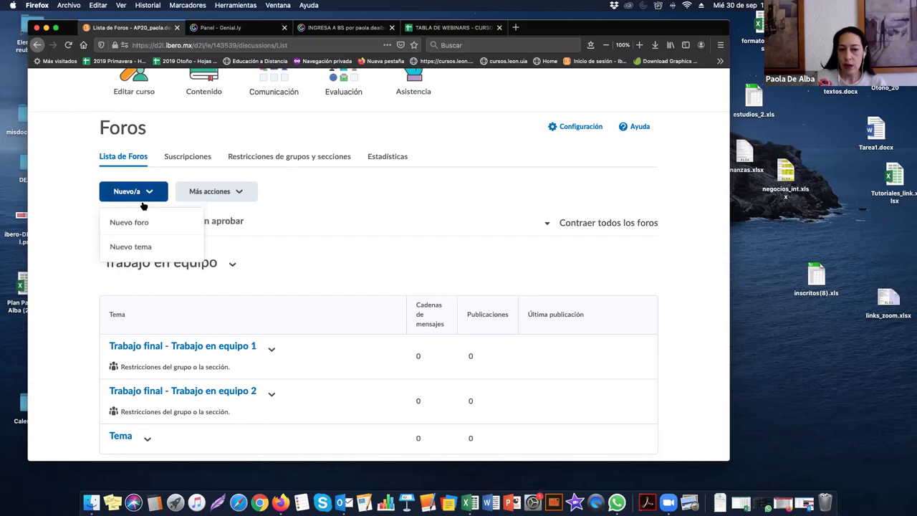
{"action": "left_click", "coordinate": [141, 246]}
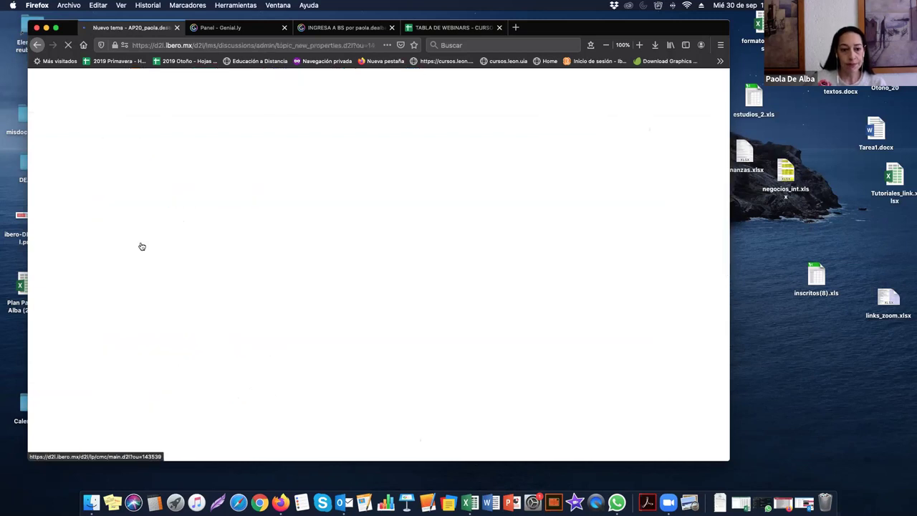
{"action": "scroll", "coordinate": [215, 285], "scroll_direction": "down", "scroll_amount": 3}
{"action": "left_click", "coordinate": [190, 215]}
{"action": "left_click", "coordinate": [188, 221]}
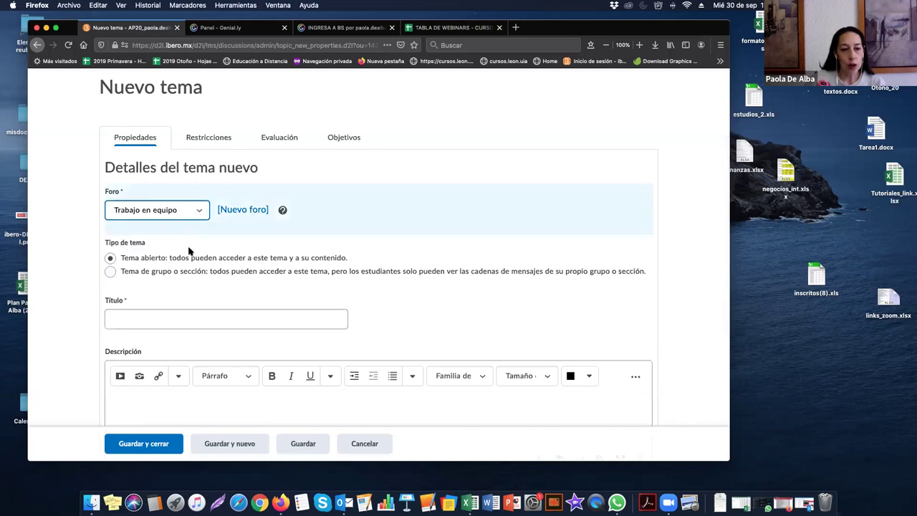
{"action": "scroll", "coordinate": [191, 256], "scroll_direction": "down", "scroll_amount": 4}
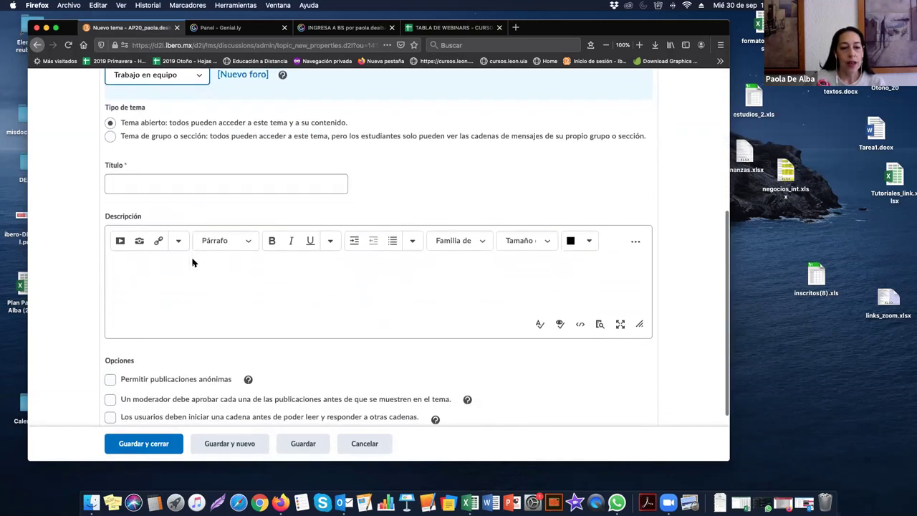
{"action": "left_click", "coordinate": [171, 188]}
{"action": "type", "text": "Foro trabajo final equi"}
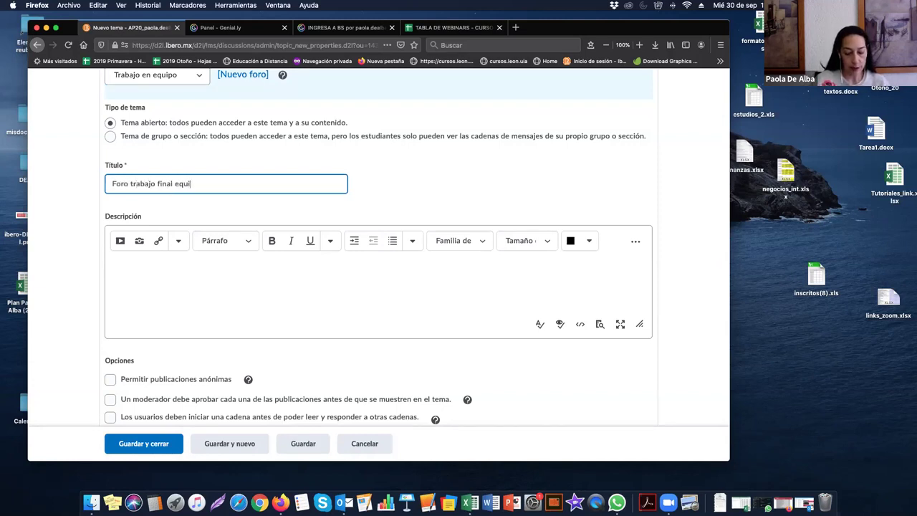
{"action": "type", "text": "pos"}
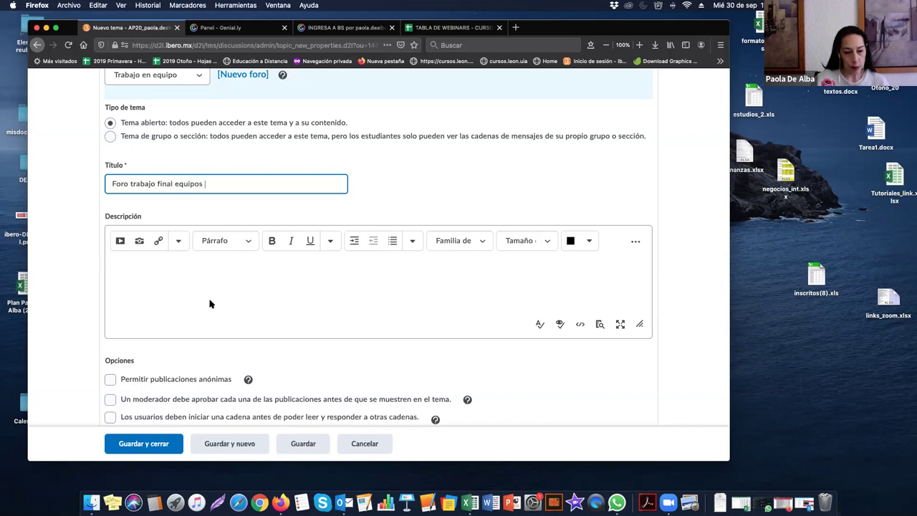
Step: Examine the new topic's posting options and the available rating schemes for posts
{"action": "scroll", "coordinate": [211, 302], "scroll_direction": "down", "scroll_amount": 2}
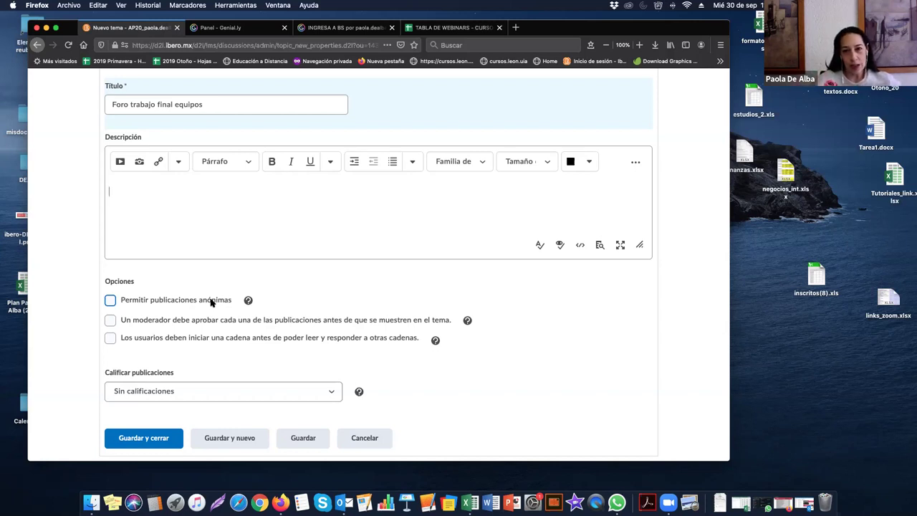
{"action": "left_click", "coordinate": [245, 389]}
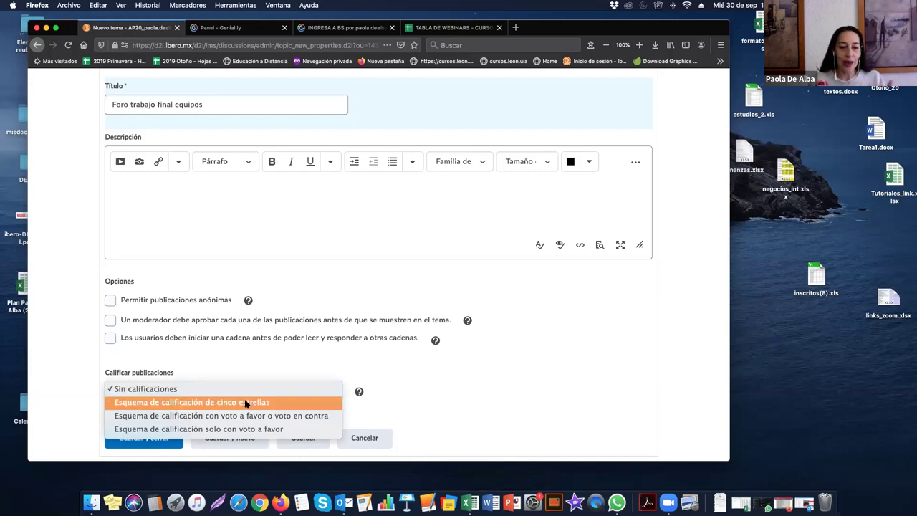
{"action": "left_click", "coordinate": [258, 369]}
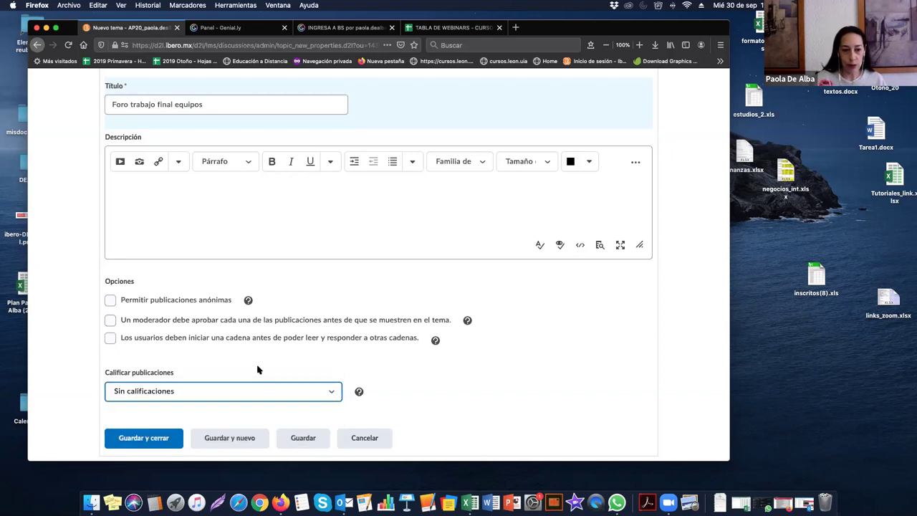
Step: Restrict the topic to unlock only during a date range, from 30/09/2020 11:29 to 07/10/2020 16:29
{"action": "scroll", "coordinate": [258, 370], "scroll_direction": "up", "scroll_amount": 5}
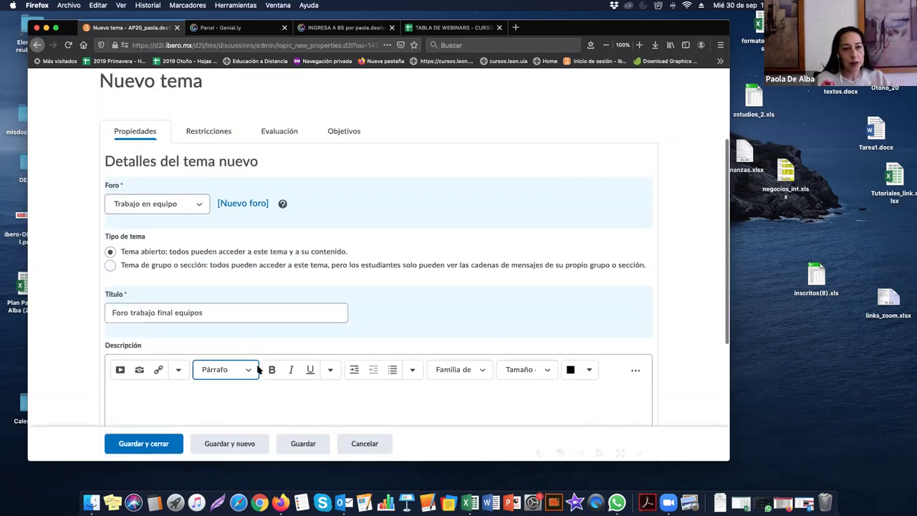
{"action": "left_click", "coordinate": [211, 133]}
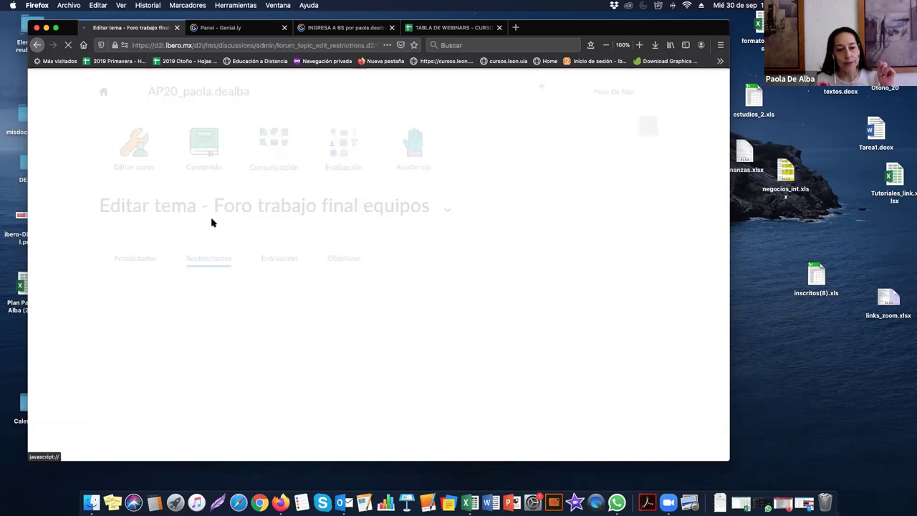
{"action": "scroll", "coordinate": [211, 285], "scroll_direction": "down", "scroll_amount": 3}
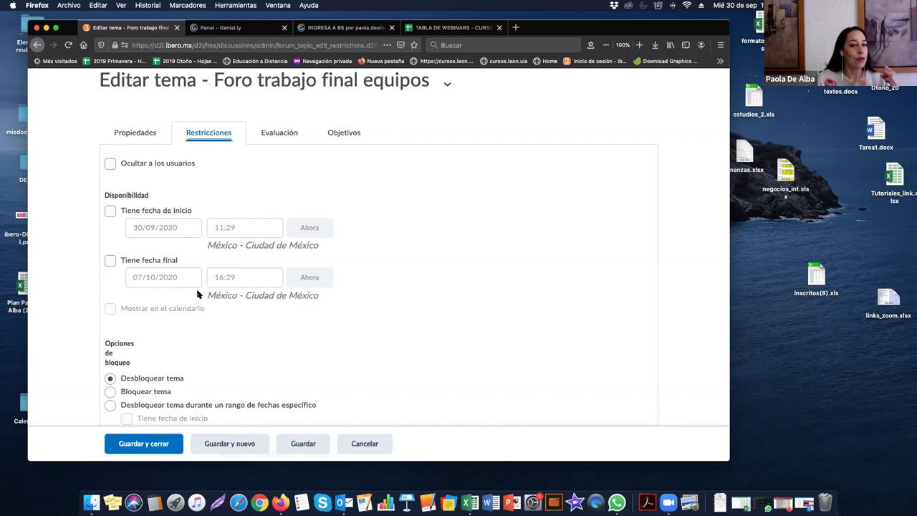
{"action": "scroll", "coordinate": [198, 293], "scroll_direction": "down", "scroll_amount": 4}
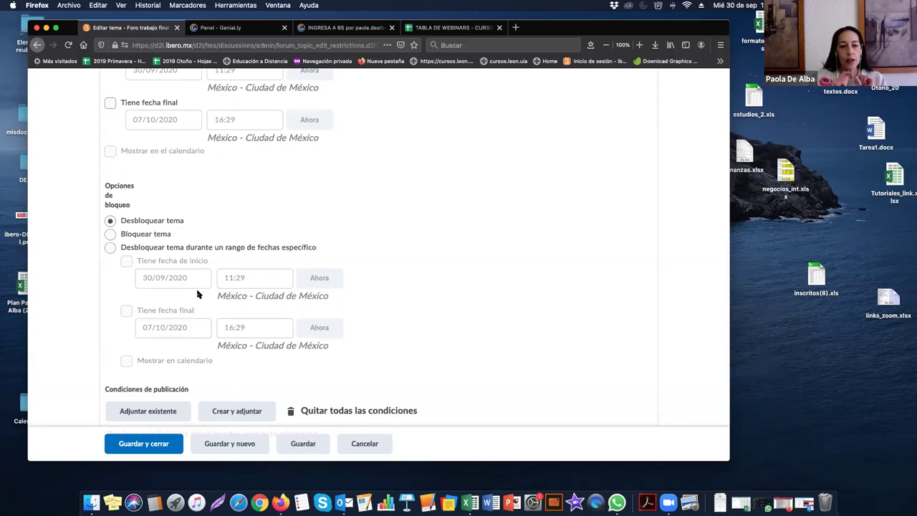
{"action": "left_click", "coordinate": [110, 248]}
{"action": "left_click", "coordinate": [126, 260]}
{"action": "left_click", "coordinate": [126, 310]}
{"action": "left_click", "coordinate": [167, 328]}
{"action": "left_click", "coordinate": [154, 341]}
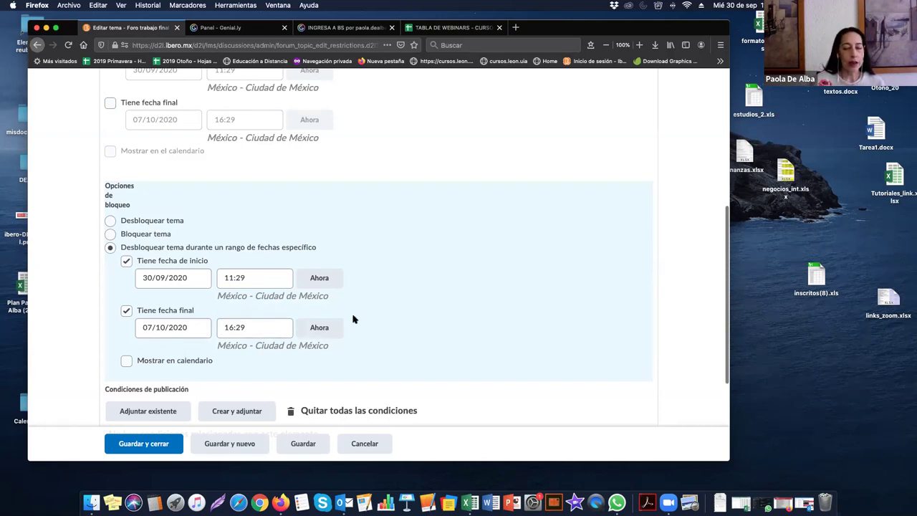
Step: Restrict the topic to the groups "Trabajo en equipo 1" and "Trabajo en equipo 2" of the category "Trabajo final"
{"action": "scroll", "coordinate": [352, 317], "scroll_direction": "down", "scroll_amount": 4}
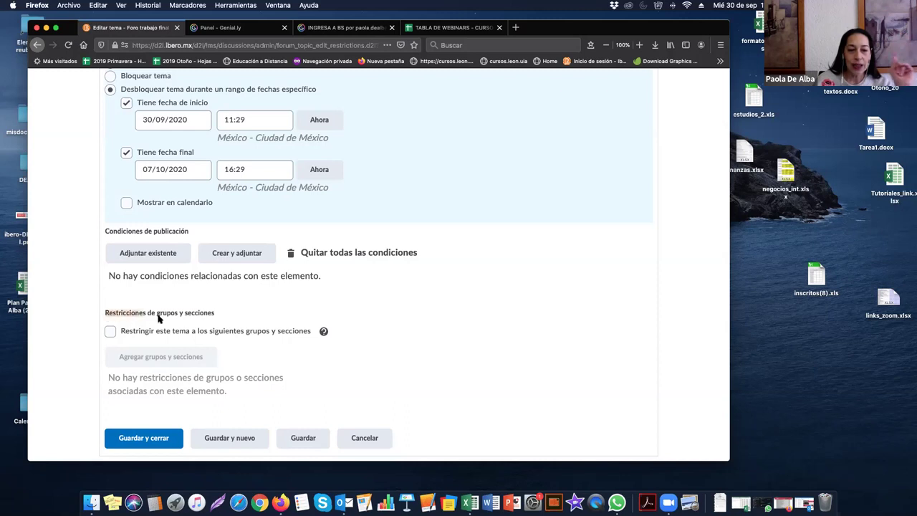
{"action": "left_click", "coordinate": [109, 331]}
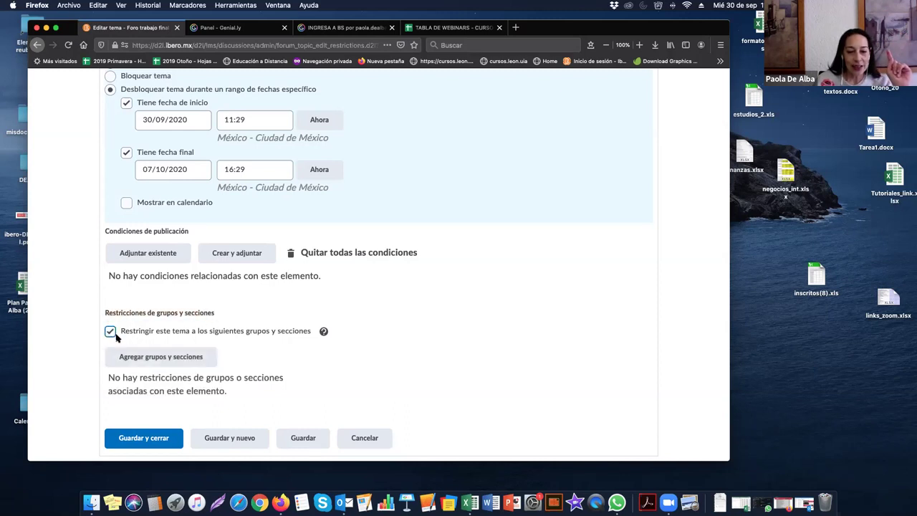
{"action": "left_click", "coordinate": [187, 357]}
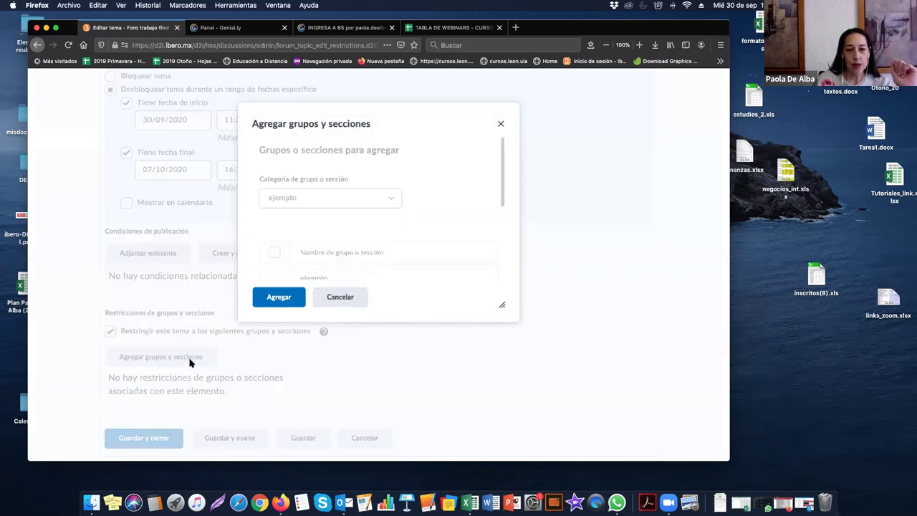
{"action": "left_click", "coordinate": [346, 192]}
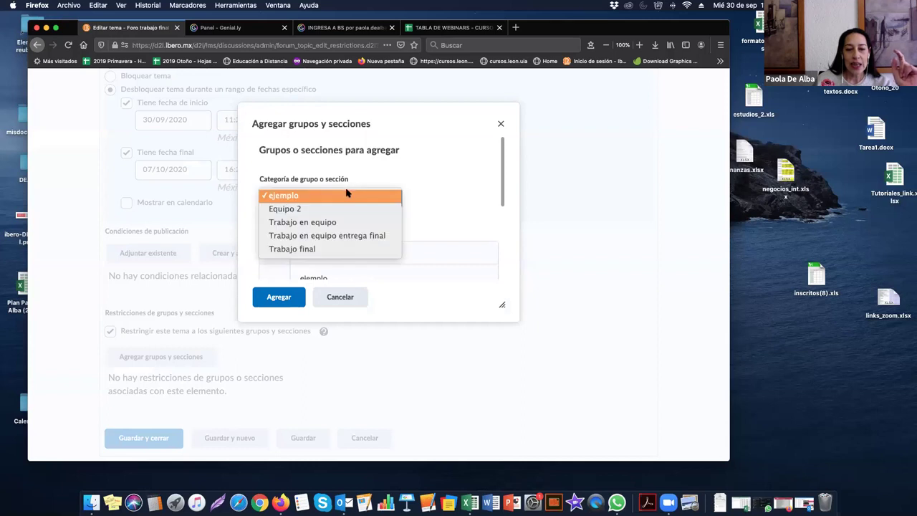
{"action": "left_click", "coordinate": [333, 249]}
{"action": "scroll", "coordinate": [362, 230], "scroll_direction": "down", "scroll_amount": 3}
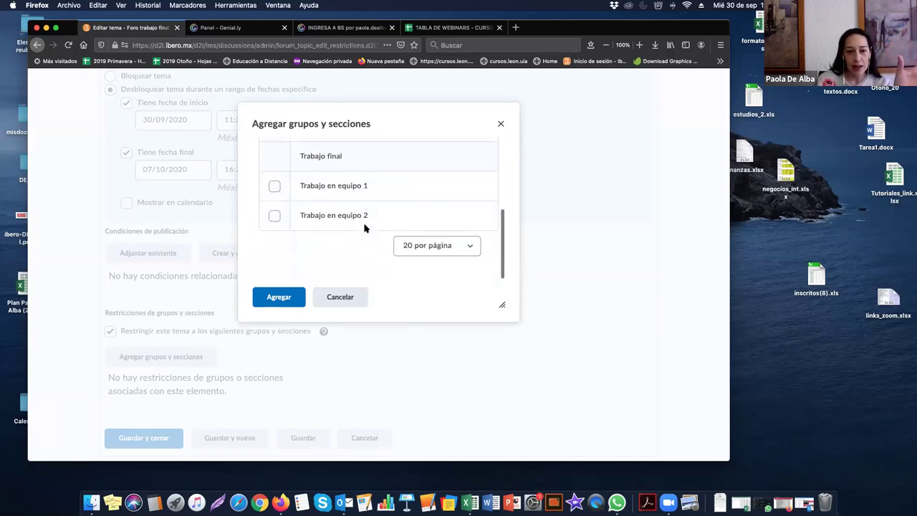
{"action": "scroll", "coordinate": [349, 230], "scroll_direction": "up", "scroll_amount": 2}
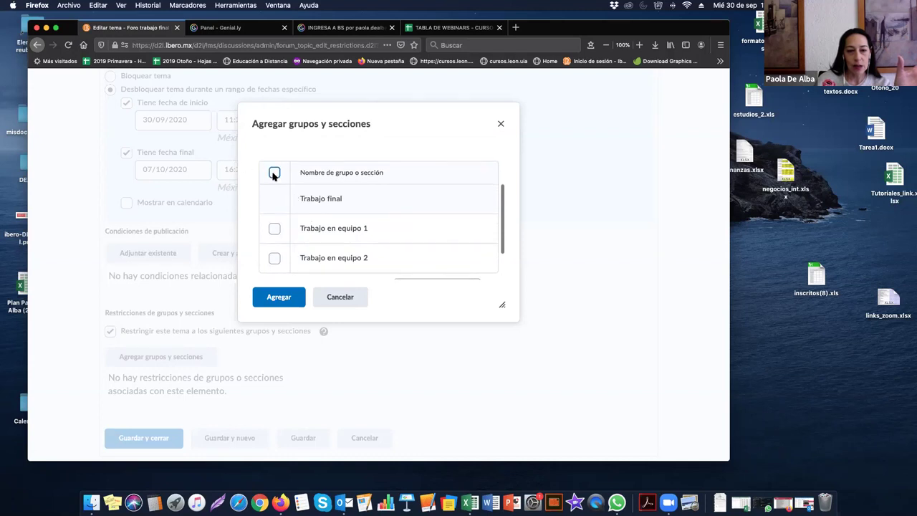
{"action": "left_click", "coordinate": [274, 173]}
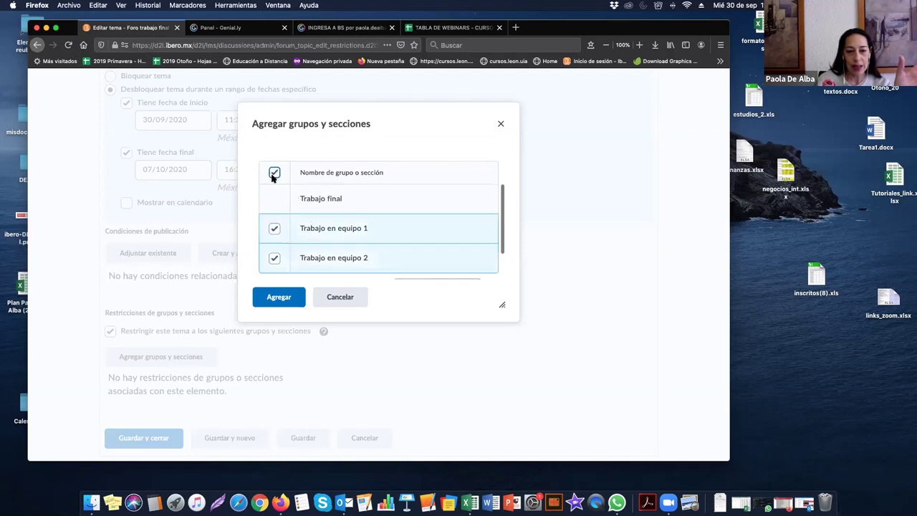
{"action": "left_click", "coordinate": [281, 301]}
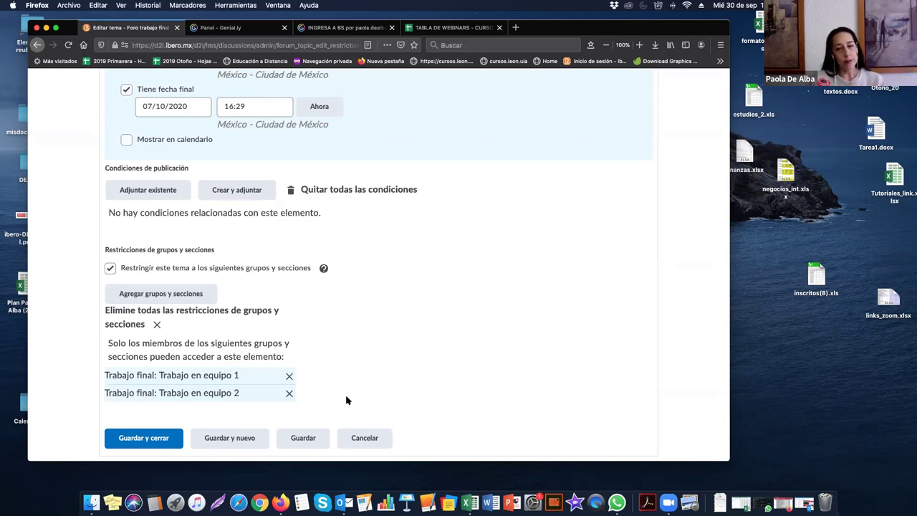
Step: Save and close the topic and review the group-restricted topics in the forum list
{"action": "left_click", "coordinate": [159, 435]}
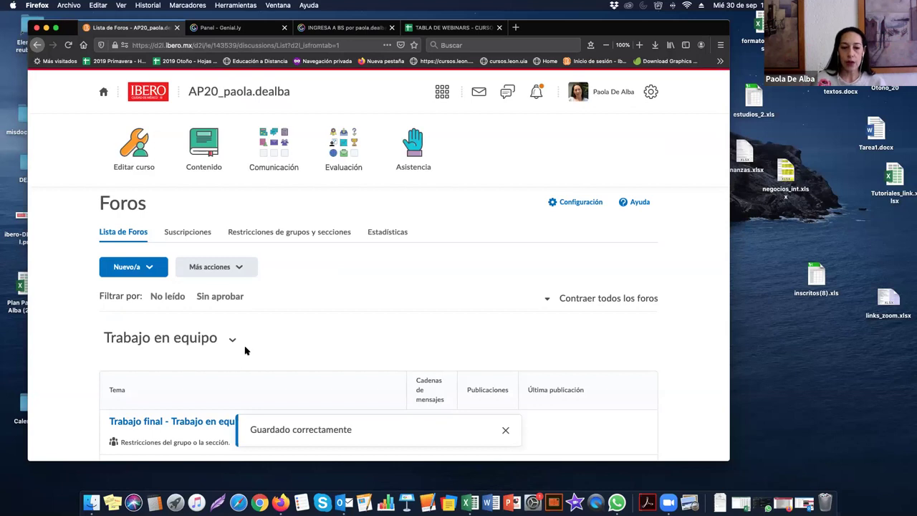
{"action": "scroll", "coordinate": [244, 350], "scroll_direction": "down", "scroll_amount": 3}
{"action": "scroll", "coordinate": [244, 350], "scroll_direction": "down", "scroll_amount": 8}
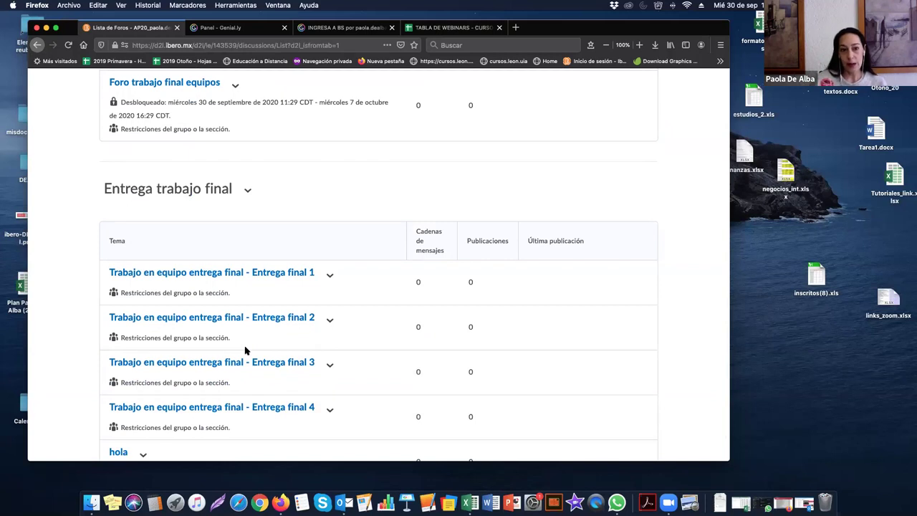
{"action": "scroll", "coordinate": [245, 351], "scroll_direction": "down", "scroll_amount": 2}
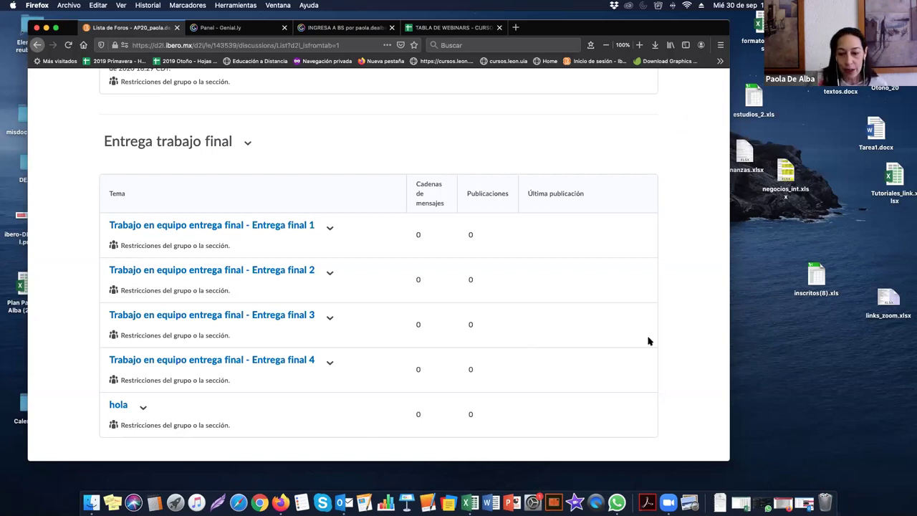
Step: Open the desktop workbook Tutoriales_link.xlsx in Excel, copy the "Crear equipos" video link, and minimize the workbook
{"action": "left_click", "coordinate": [797, 402]}
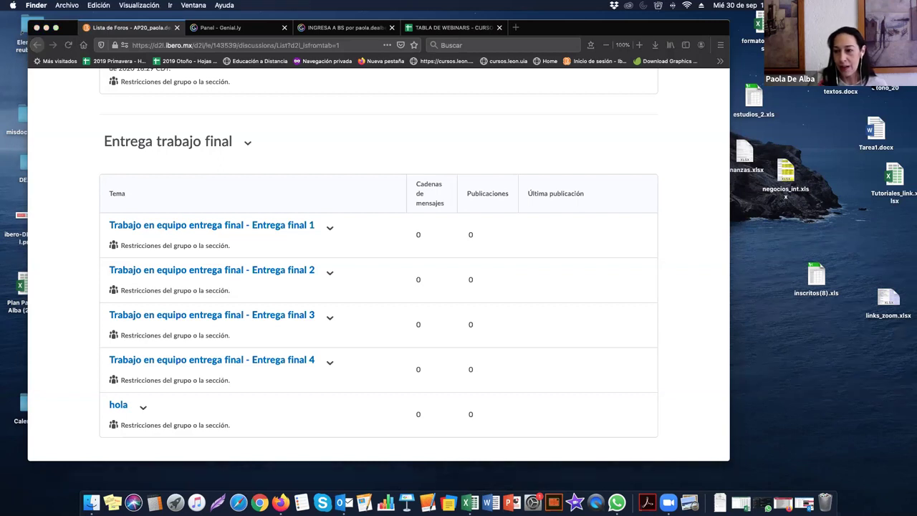
{"action": "left_click", "coordinate": [897, 180]}
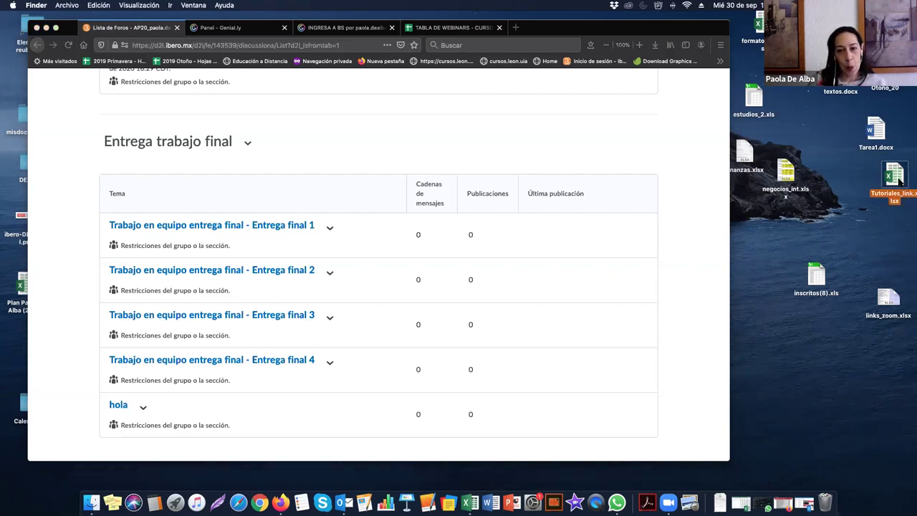
{"action": "double_click", "coordinate": [896, 178]}
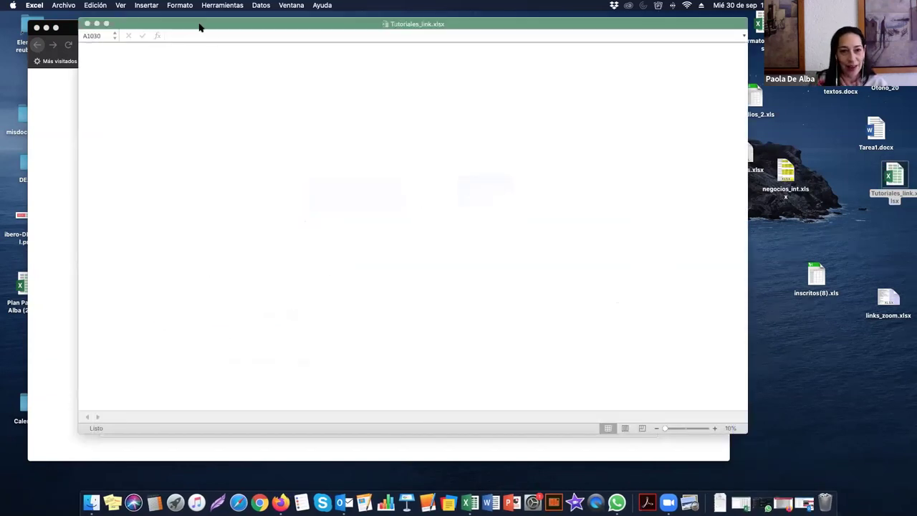
{"action": "left_click", "coordinate": [100, 170]}
{"action": "scroll", "coordinate": [109, 184], "scroll_direction": "down", "scroll_amount": 1}
{"action": "left_click", "coordinate": [121, 142]}
{"action": "key", "text": "Right"}
{"action": "key", "text": "super+c"}
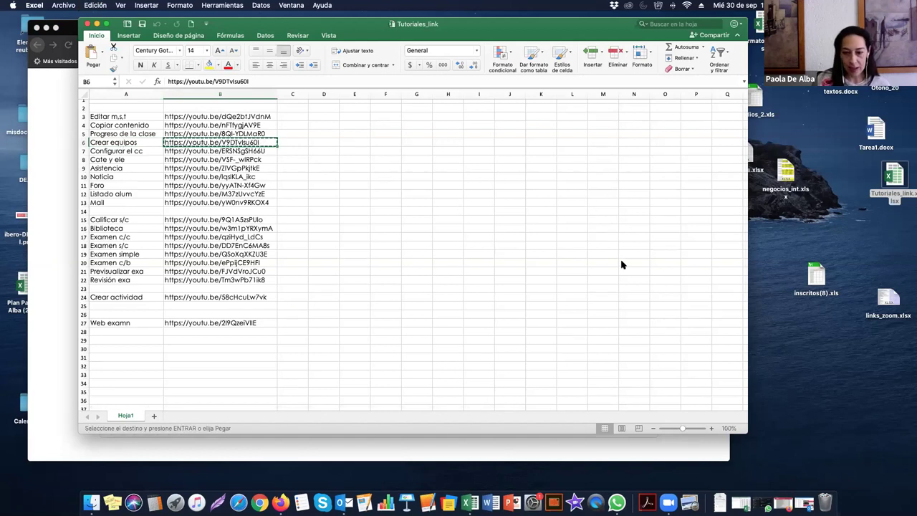
{"action": "left_click", "coordinate": [97, 24]}
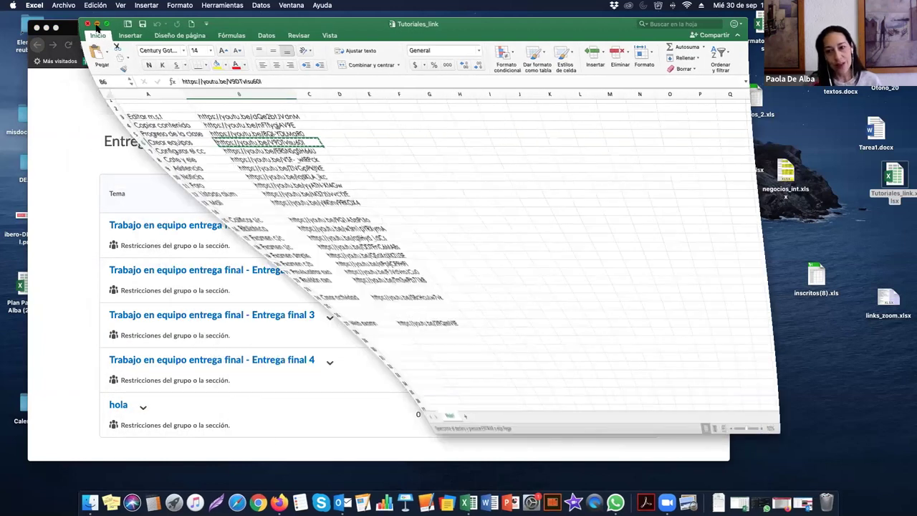